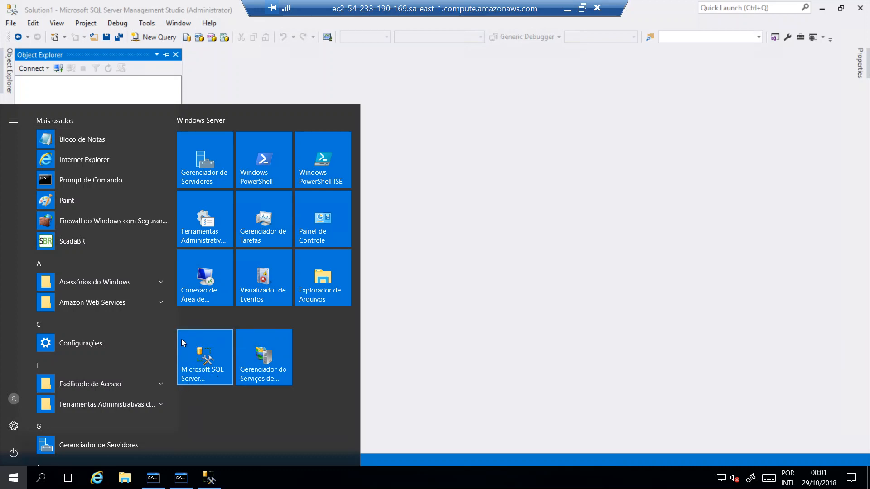
Start a new Database Engine connection and look through the available server names, keeping EC2AMAZ-A9EIGKS
{"action": "left_click", "coordinate": [527, 185]}
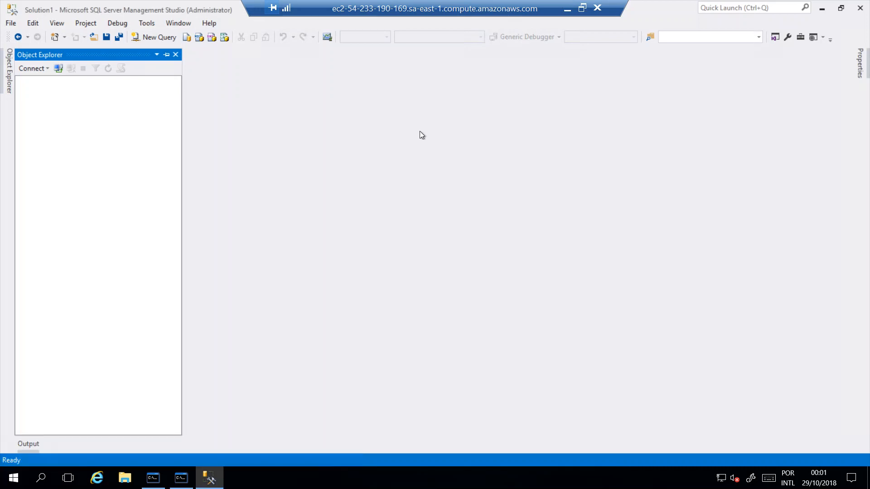
{"action": "left_click", "coordinate": [45, 68]}
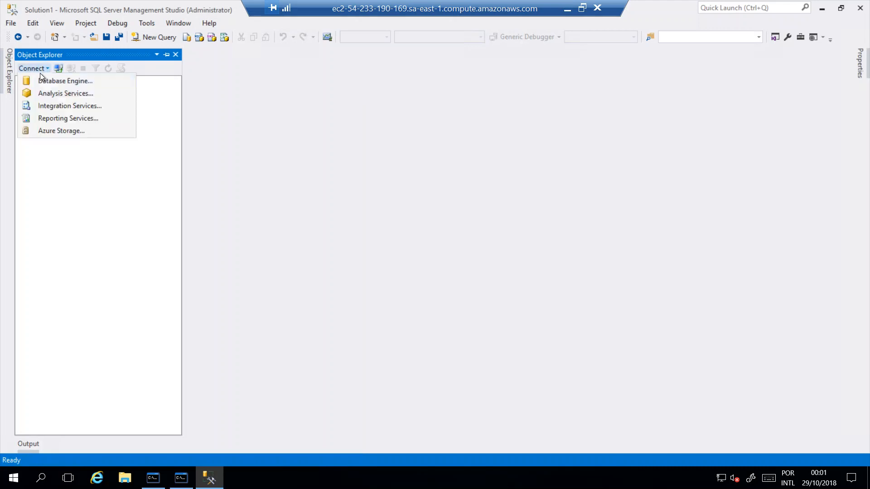
{"action": "left_click", "coordinate": [45, 82]}
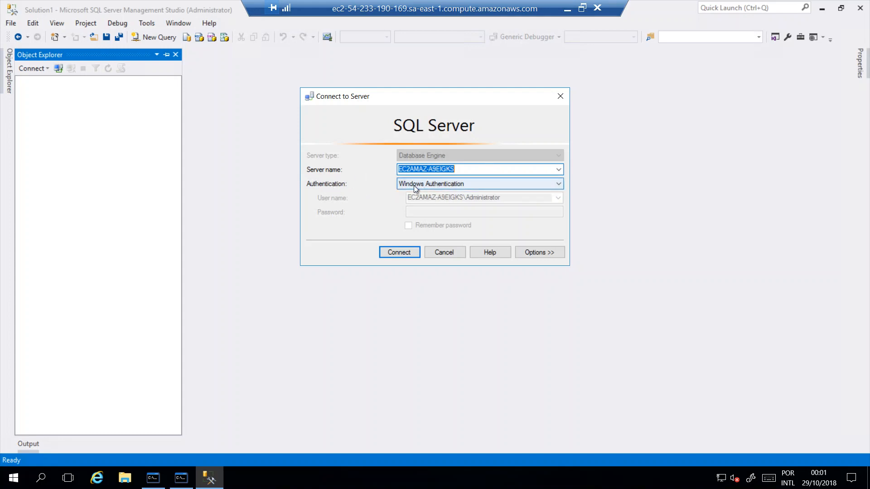
{"action": "left_click", "coordinate": [558, 172]}
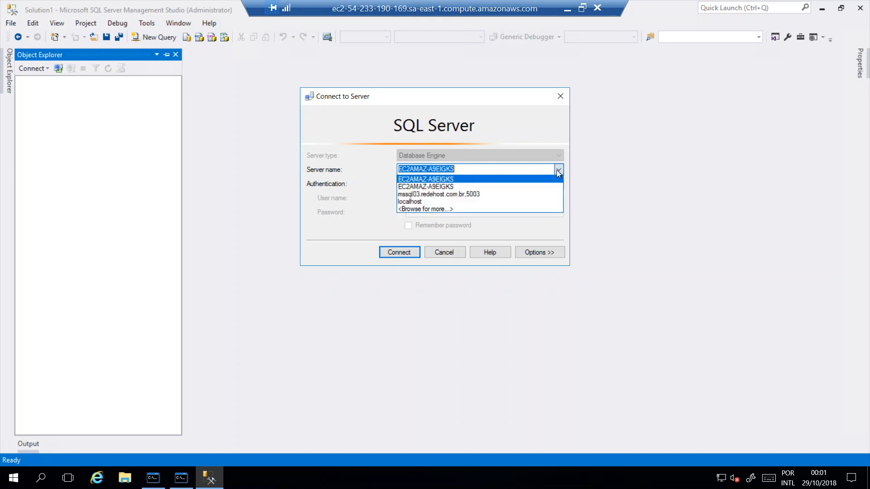
{"action": "left_click", "coordinate": [558, 173]}
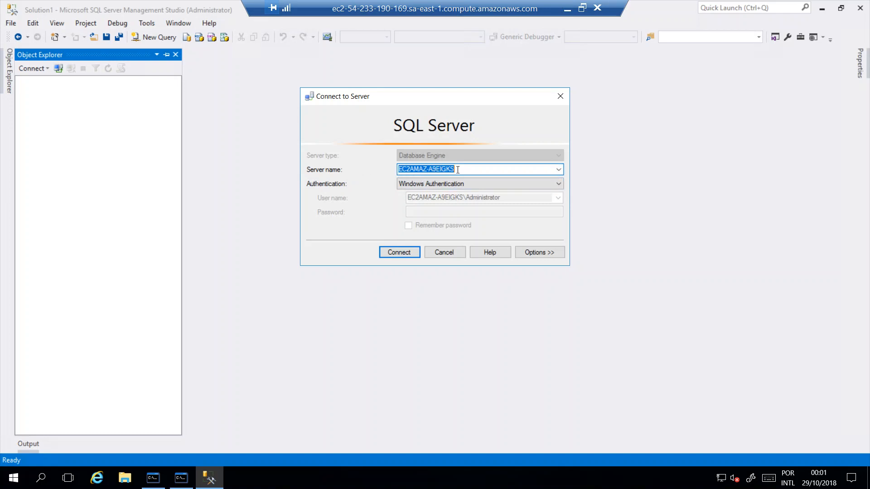
Connect to the EC2AMAZ-A9EIGKS server using Windows Authentication
{"action": "left_click", "coordinate": [457, 183]}
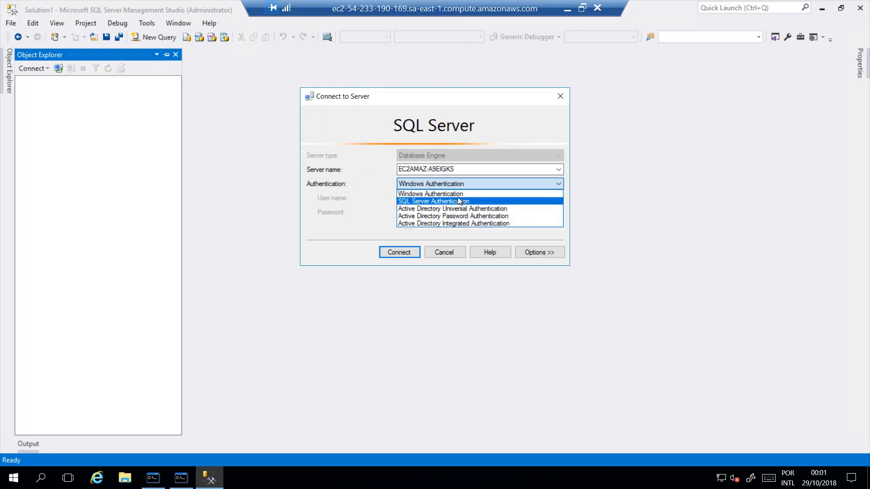
{"action": "left_click", "coordinate": [458, 201]}
{"action": "left_click", "coordinate": [449, 184]}
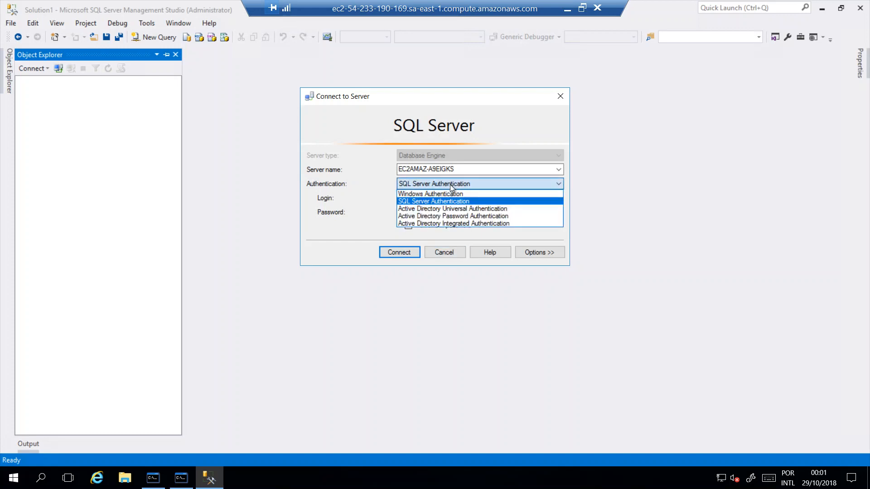
{"action": "left_click", "coordinate": [435, 194]}
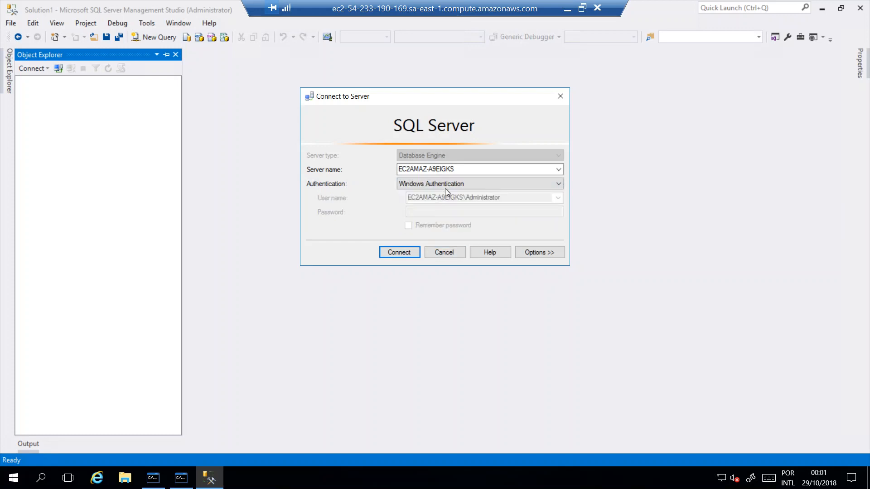
{"action": "left_click", "coordinate": [401, 254]}
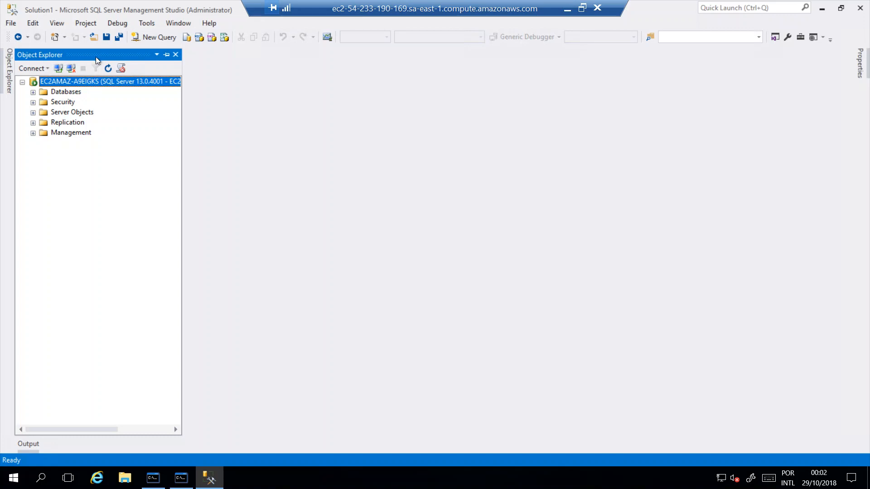
Close the Object Explorer and show it again
{"action": "left_click", "coordinate": [177, 55]}
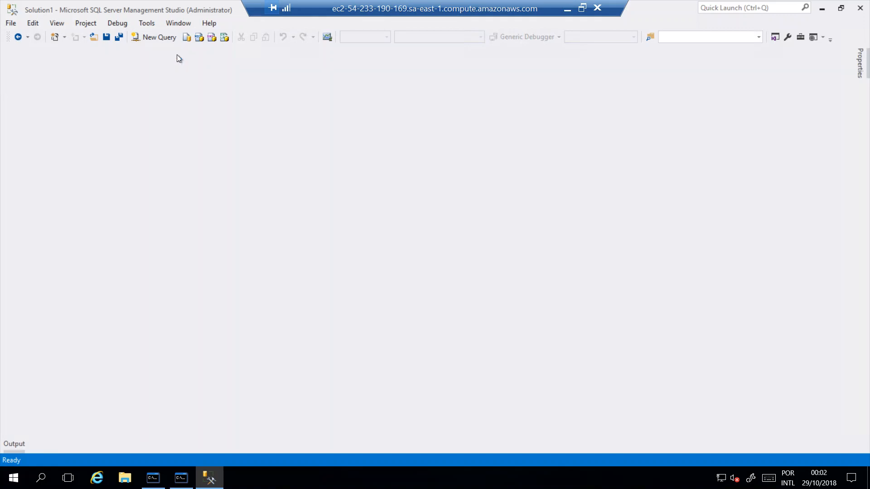
{"action": "left_click", "coordinate": [57, 23]}
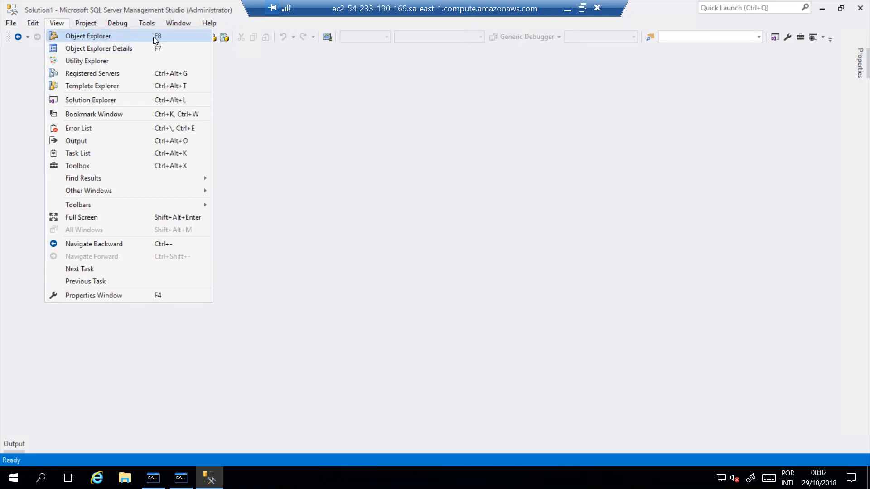
{"action": "left_click", "coordinate": [140, 39]}
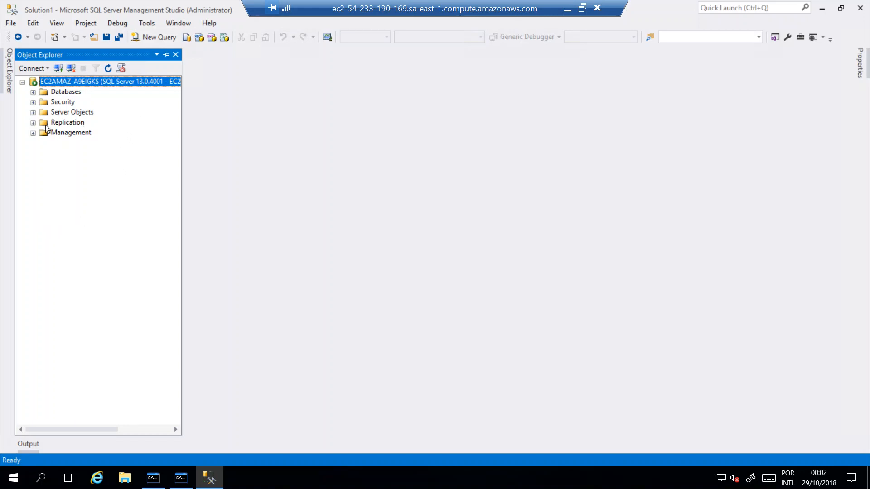
Create a new database named MeuBancoDeDados on the server, keeping the default owner, files and options
{"action": "left_click", "coordinate": [33, 93]}
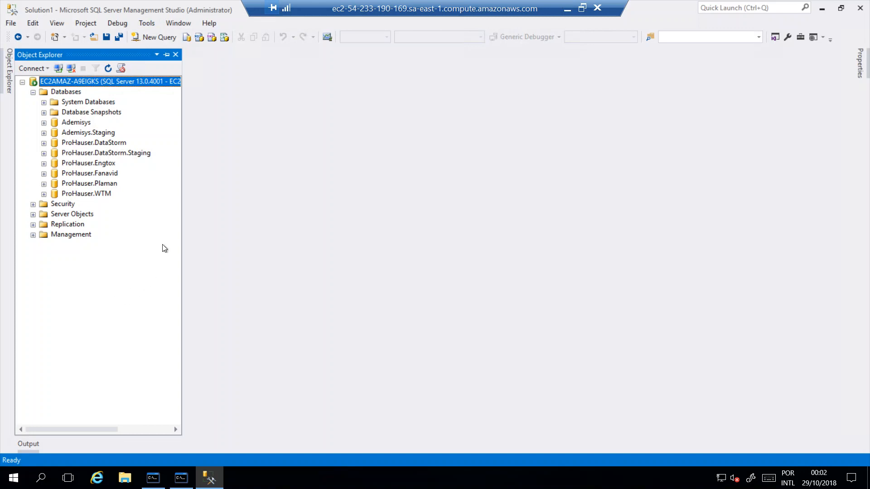
{"action": "right_click", "coordinate": [76, 93]}
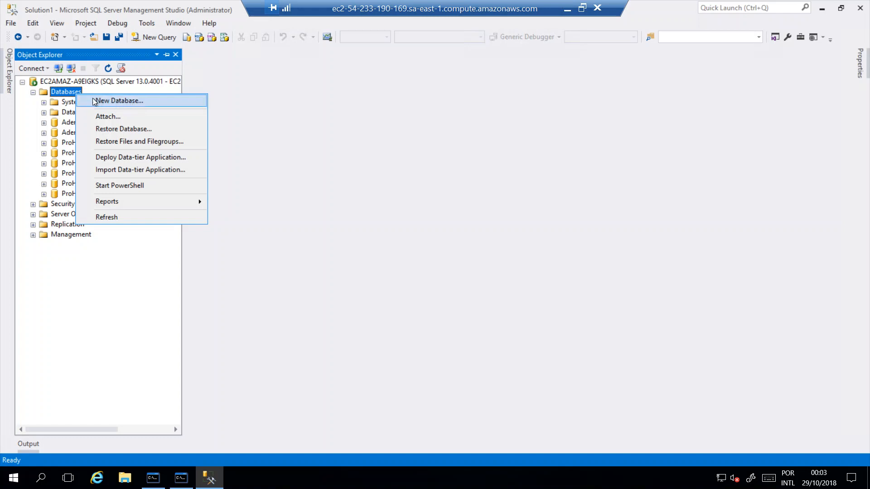
{"action": "left_click", "coordinate": [113, 101]}
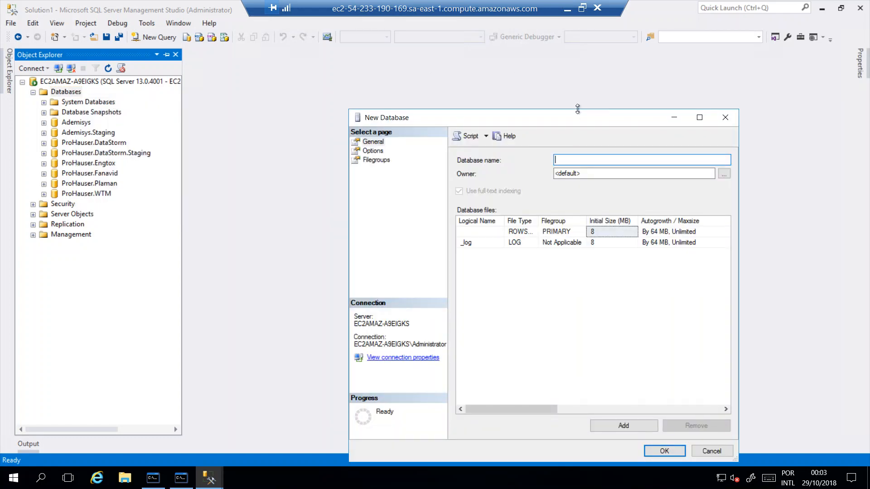
{"action": "left_click_drag", "start_coordinate": [562, 123], "coordinate": [475, 72]}
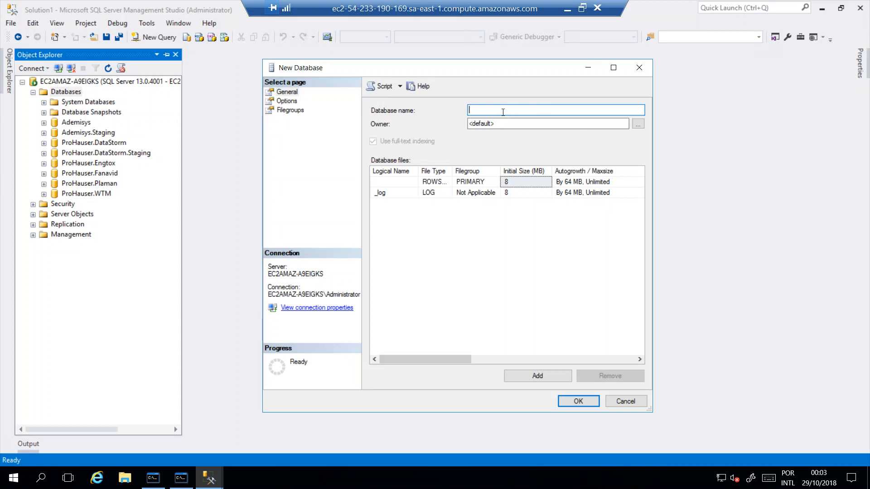
{"action": "type", "text": "MeuBanc"}
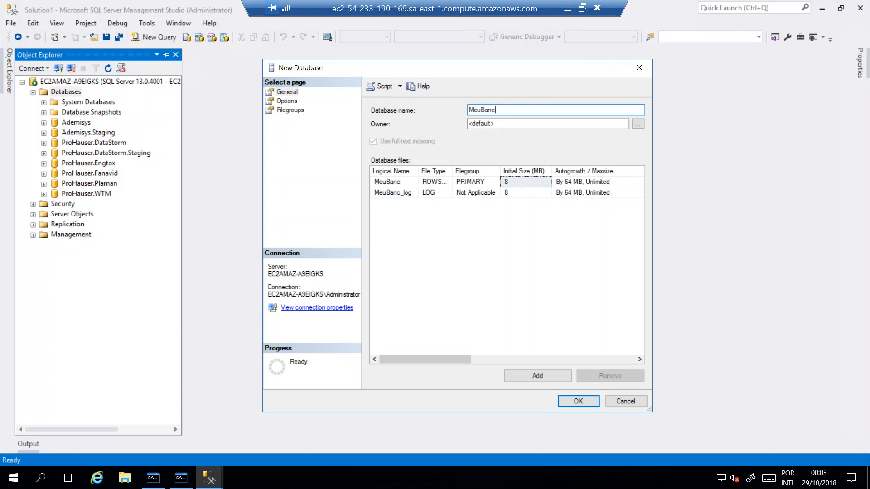
{"action": "type", "text": "oDeDados"}
{"action": "left_click", "coordinate": [286, 100]}
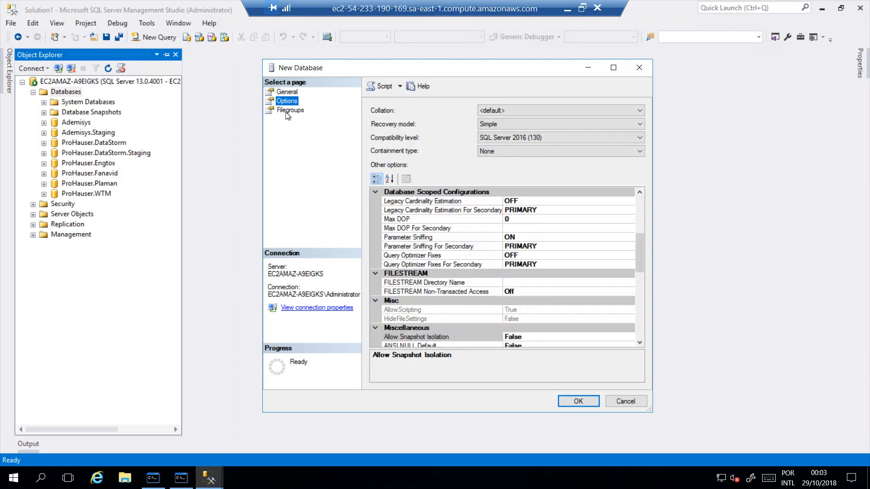
{"action": "left_click", "coordinate": [292, 91]}
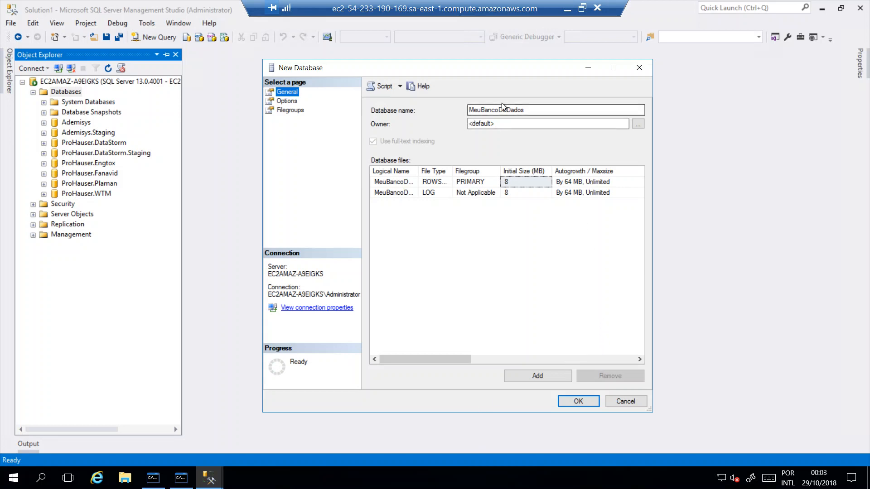
{"action": "left_click", "coordinate": [578, 402]}
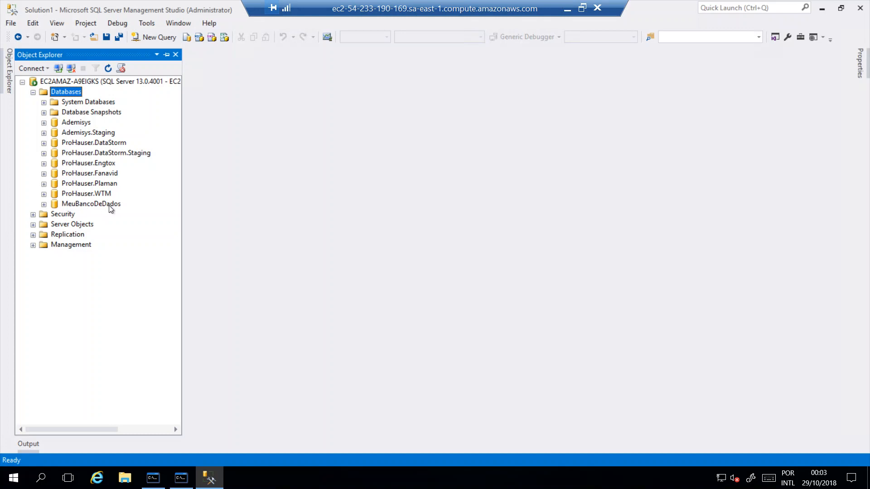
Start a new table in the MeuBancoDeDados database and name its first column Id
{"action": "left_click", "coordinate": [44, 205]}
{"action": "left_click", "coordinate": [55, 225]}
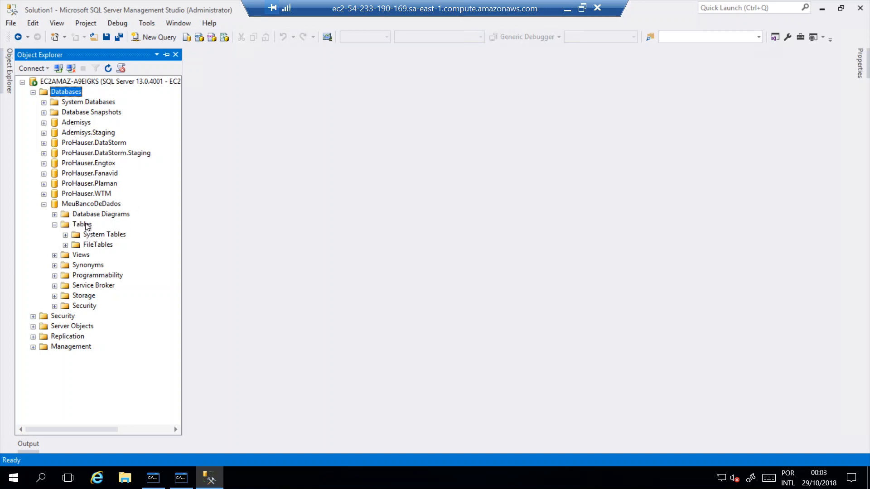
{"action": "right_click", "coordinate": [85, 226]}
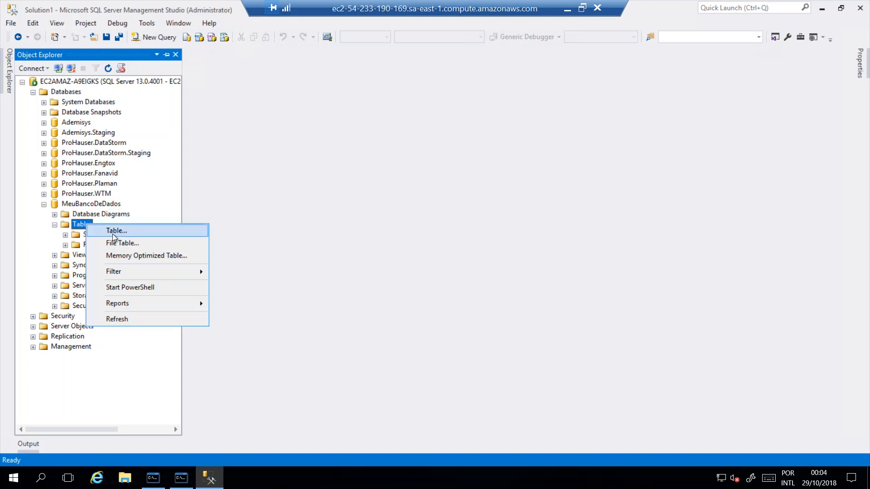
{"action": "left_click", "coordinate": [113, 233]}
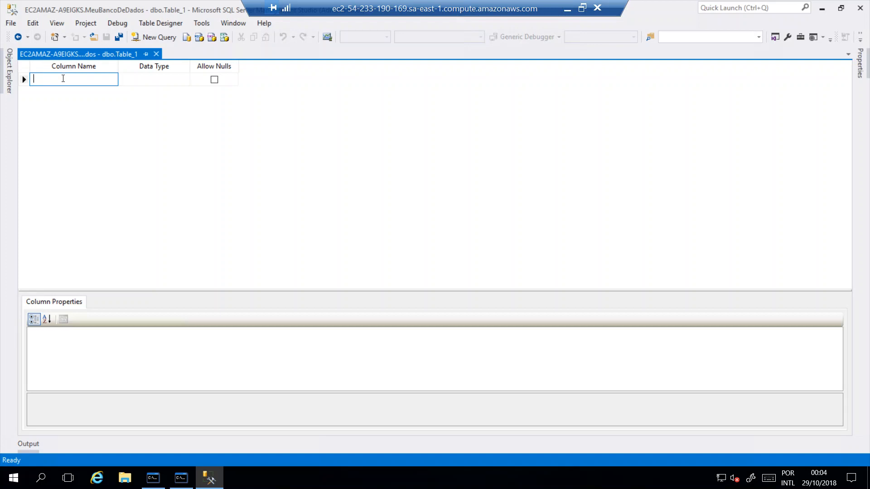
{"action": "type", "text": "Id"}
{"action": "key", "text": "Tab"}
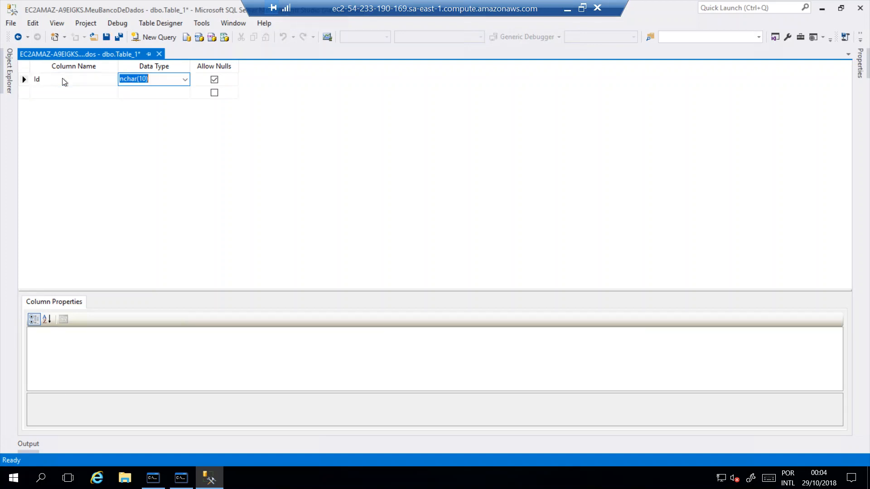
Browse the data types for the Id column, and look up the SQL Server equivalent of C# long in the Word document's type table
{"action": "left_click", "coordinate": [185, 79]}
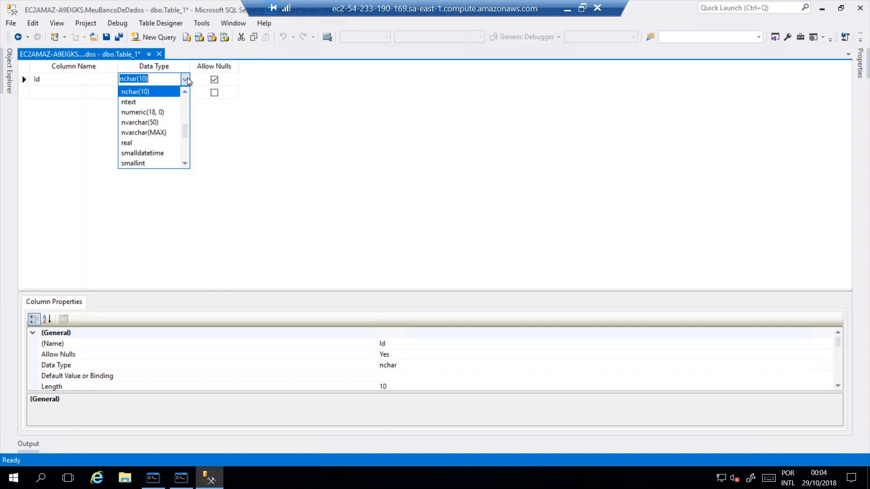
{"action": "left_click_drag", "start_coordinate": [185, 129], "coordinate": [287, 359]}
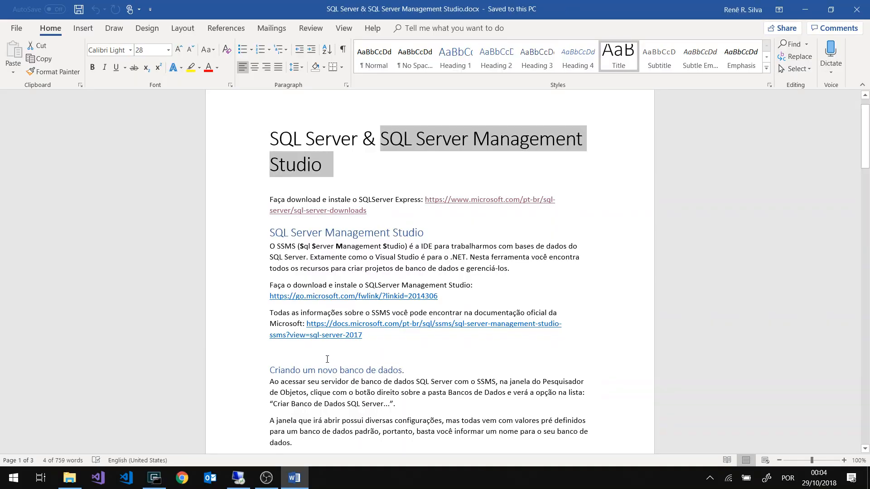
{"action": "scroll", "coordinate": [327, 359], "scroll_direction": "down", "scroll_amount": 9}
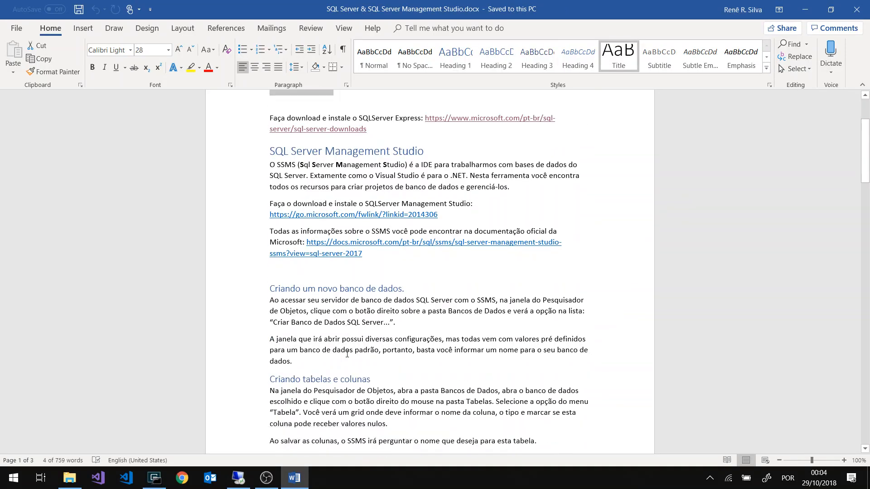
{"action": "scroll", "coordinate": [377, 308], "scroll_direction": "down", "scroll_amount": 3}
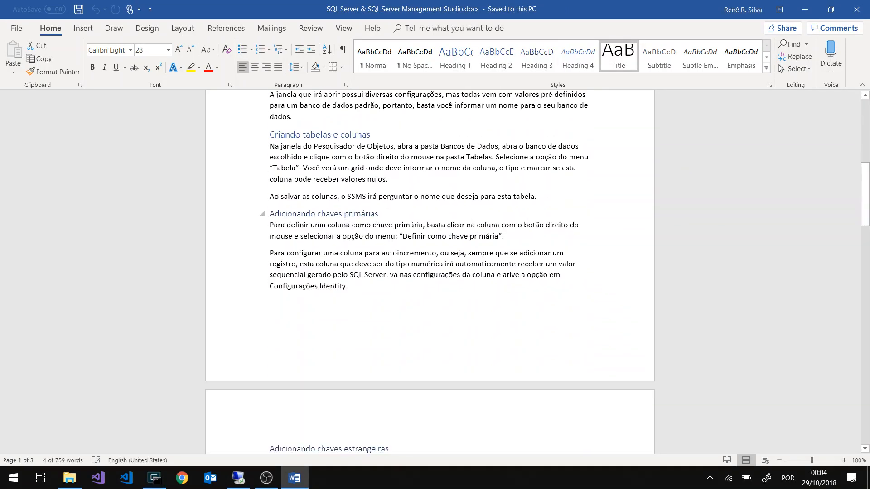
{"action": "scroll", "coordinate": [391, 240], "scroll_direction": "down", "scroll_amount": 12}
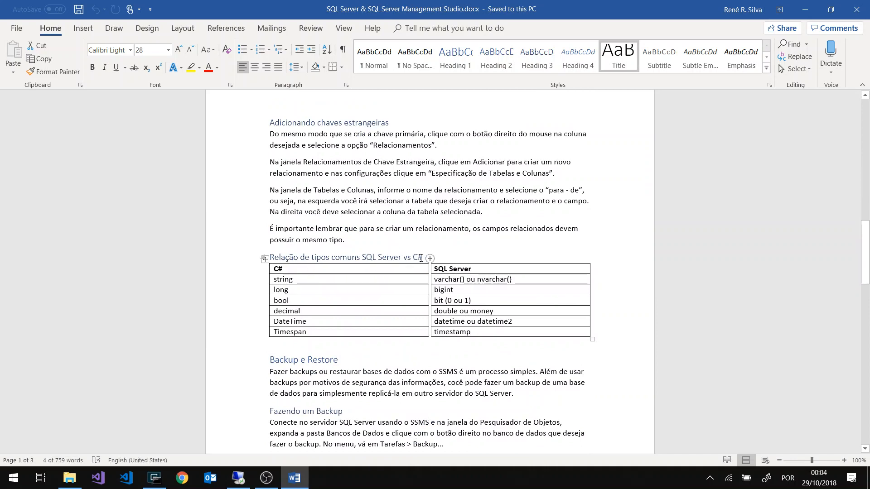
{"action": "left_click", "coordinate": [280, 282]}
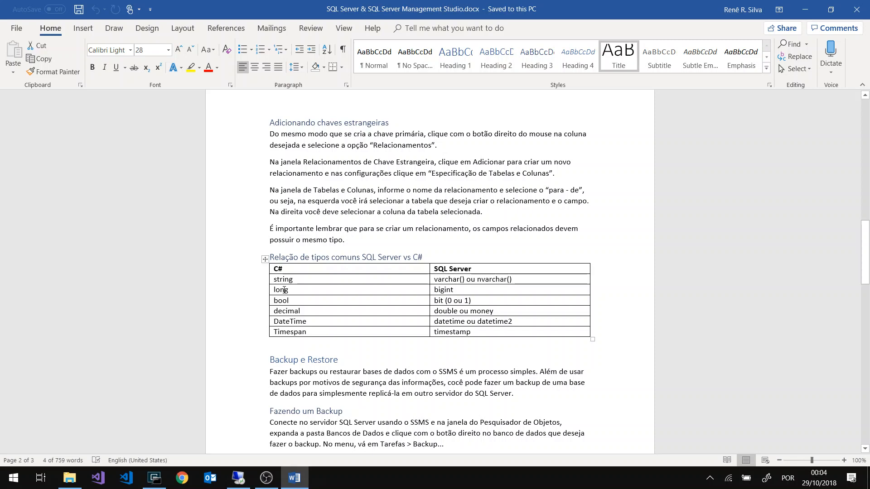
{"action": "left_click_drag", "start_coordinate": [434, 290], "coordinate": [456, 293]}
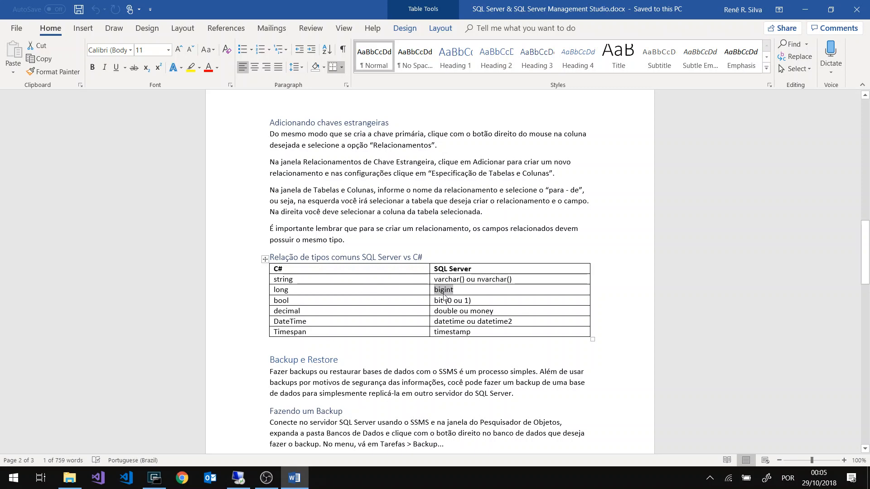
Return to SQL Server Management Studio, set the Id column's data type to bigint and disallow nulls
{"action": "left_click", "coordinate": [239, 478]}
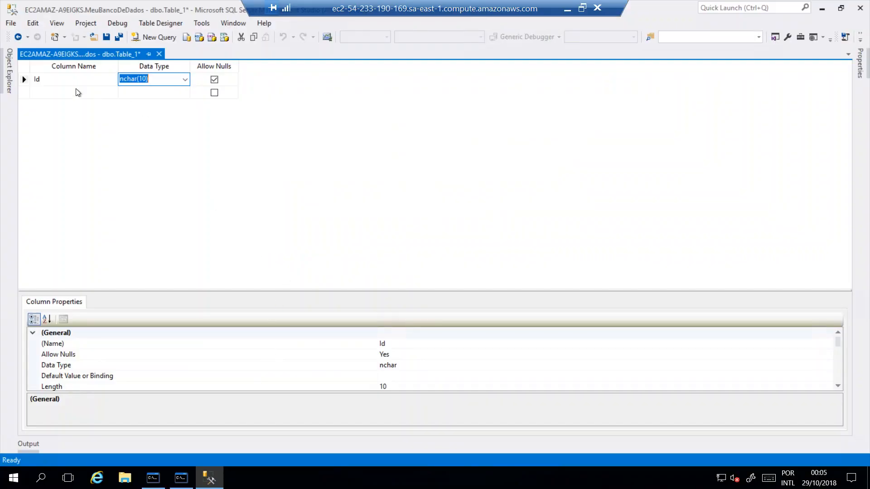
{"action": "left_click", "coordinate": [186, 80]}
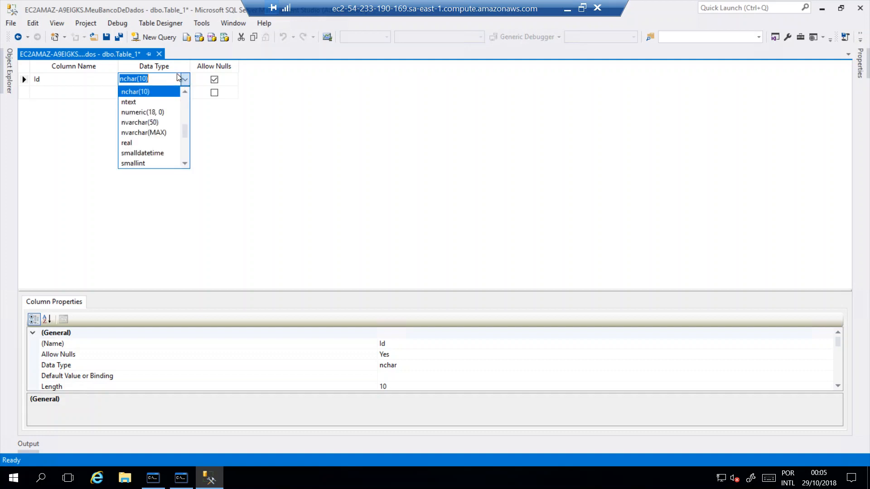
{"action": "scroll", "coordinate": [172, 136], "scroll_direction": "down", "scroll_amount": 2}
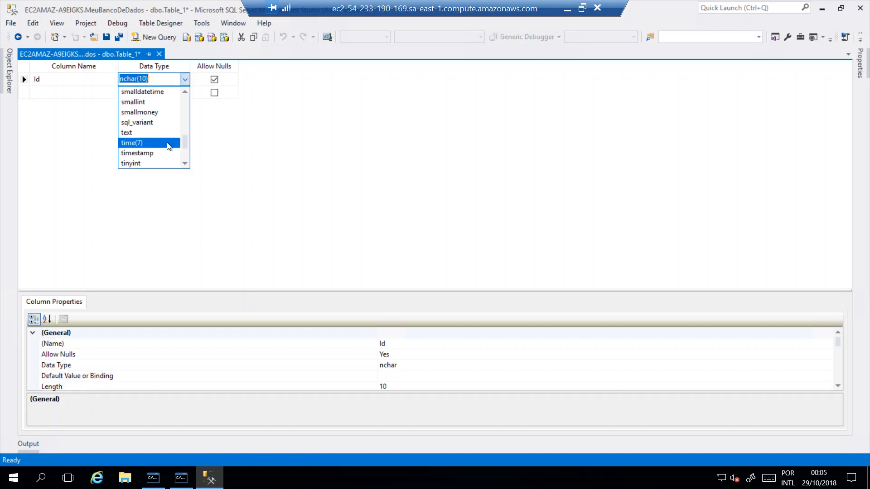
{"action": "type", "text": "bigint"}
{"action": "key", "text": "Return"}
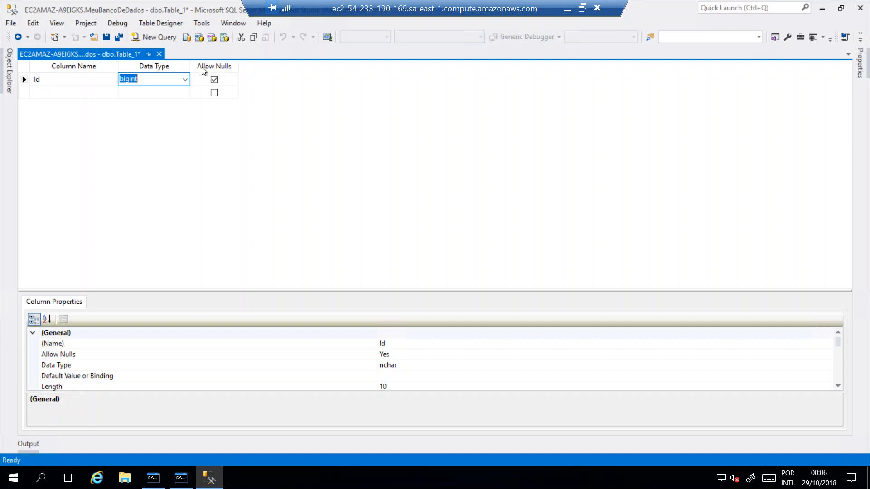
{"action": "left_click", "coordinate": [214, 82]}
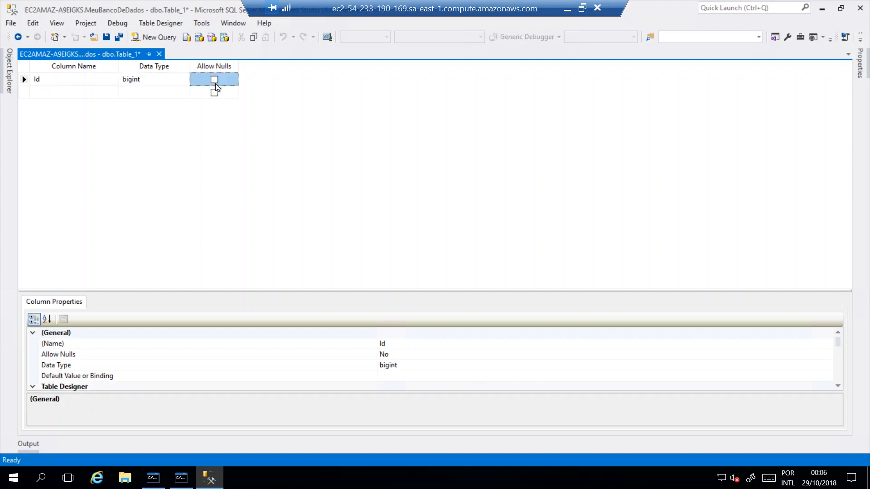
Set the Id column as the table's primary key
{"action": "left_click", "coordinate": [89, 93]}
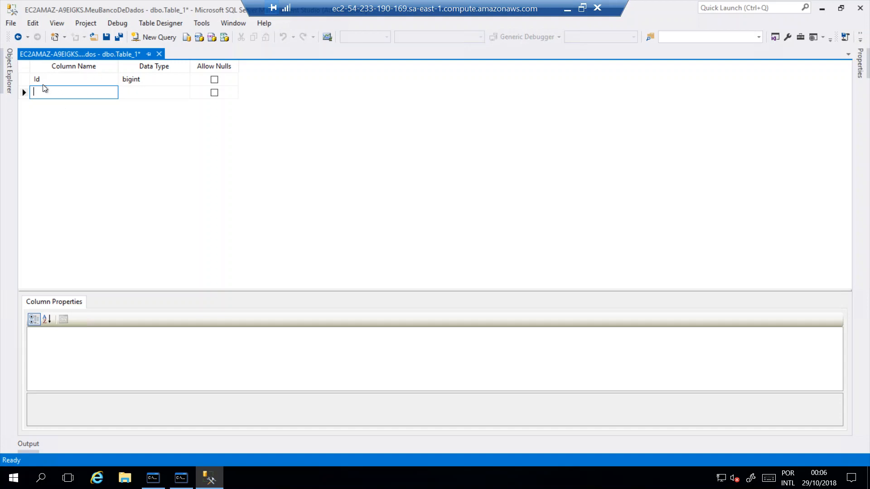
{"action": "right_click", "coordinate": [41, 82]}
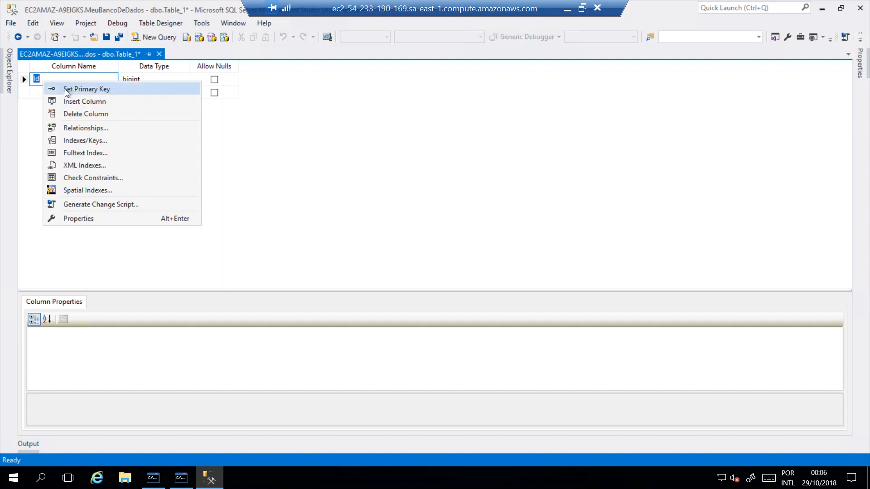
{"action": "left_click", "coordinate": [112, 89]}
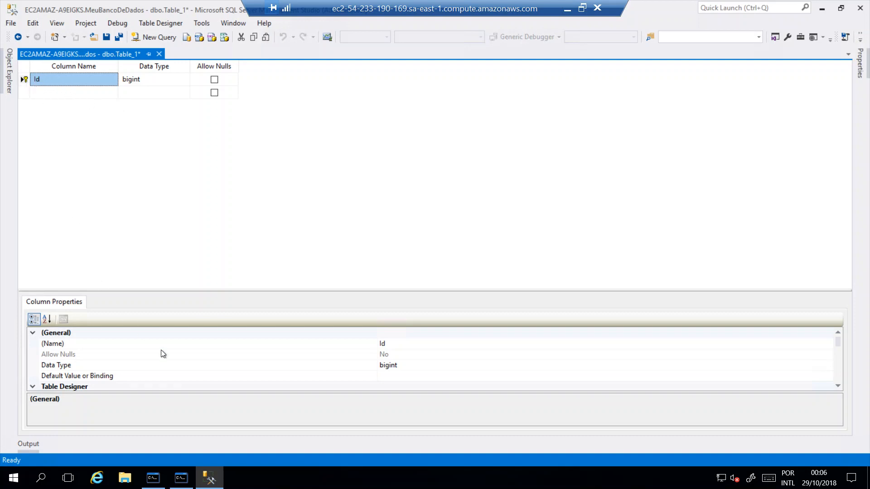
Make the Id column auto-incrementing by setting Is Identity to Yes in its Identity Specification
{"action": "left_click", "coordinate": [838, 386]}
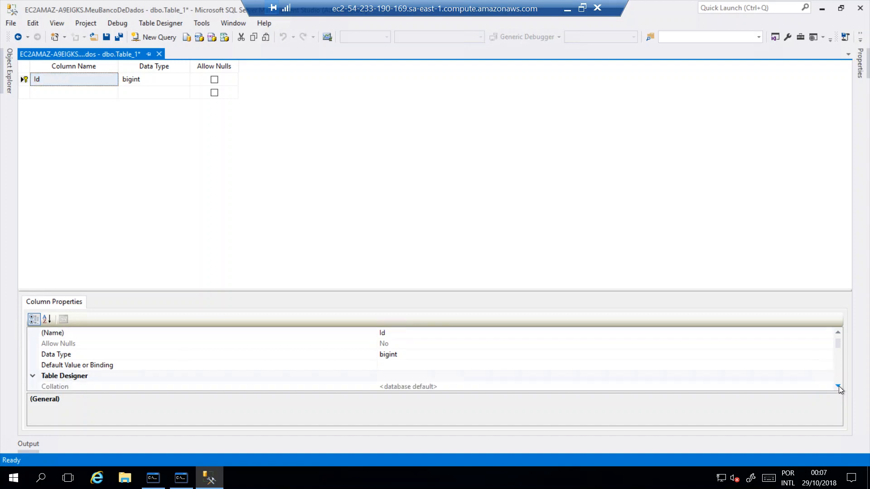
{"action": "left_click", "coordinate": [58, 79]}
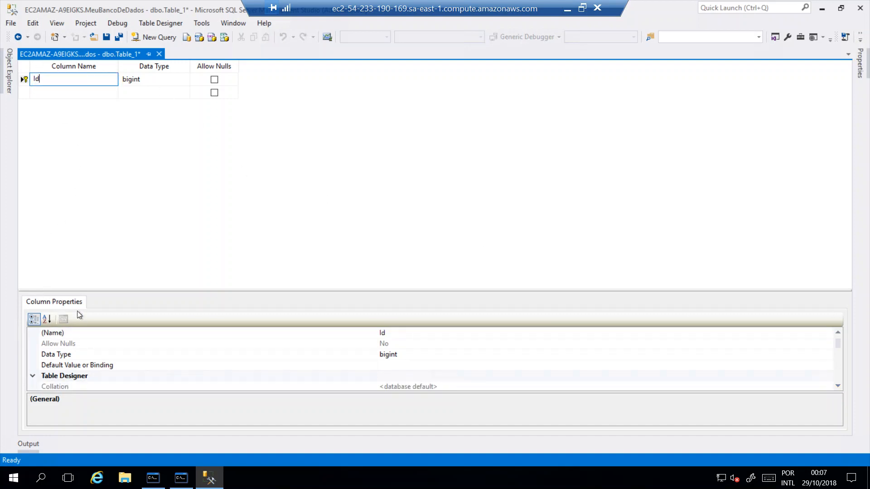
{"action": "left_click", "coordinate": [837, 386]}
{"action": "left_click", "coordinate": [837, 386]}
{"action": "left_click", "coordinate": [838, 386]}
{"action": "left_click", "coordinate": [837, 386]}
{"action": "left_click", "coordinate": [837, 386]}
{"action": "left_click", "coordinate": [838, 386]}
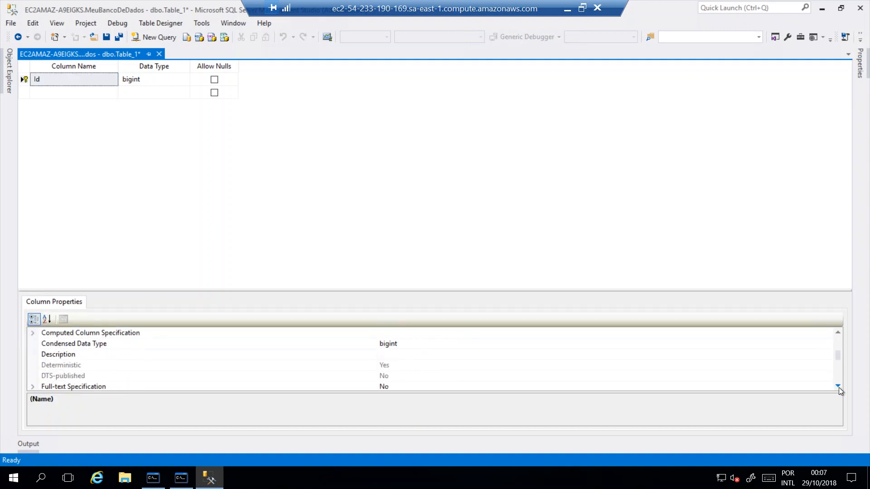
{"action": "left_click", "coordinate": [837, 386]}
{"action": "left_click", "coordinate": [838, 386]}
{"action": "left_click", "coordinate": [837, 387]}
{"action": "left_click", "coordinate": [838, 386]}
{"action": "left_click", "coordinate": [838, 386]}
{"action": "left_click", "coordinate": [838, 386]}
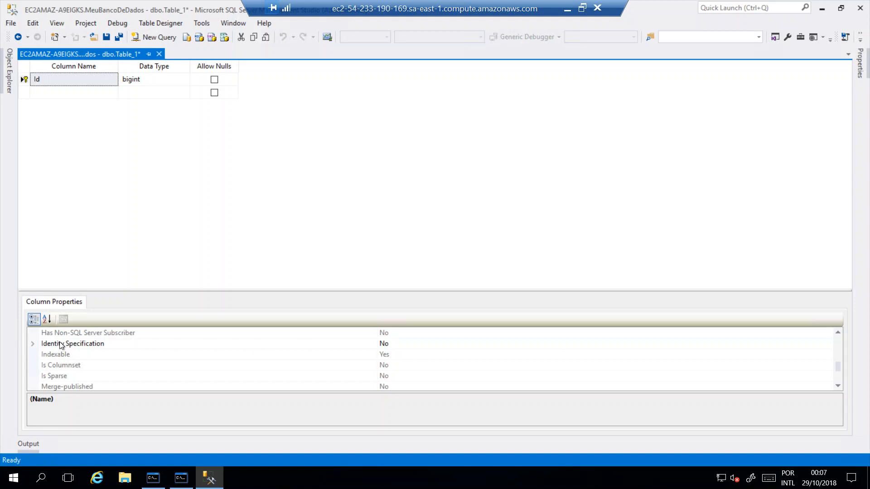
{"action": "left_click", "coordinate": [33, 344]}
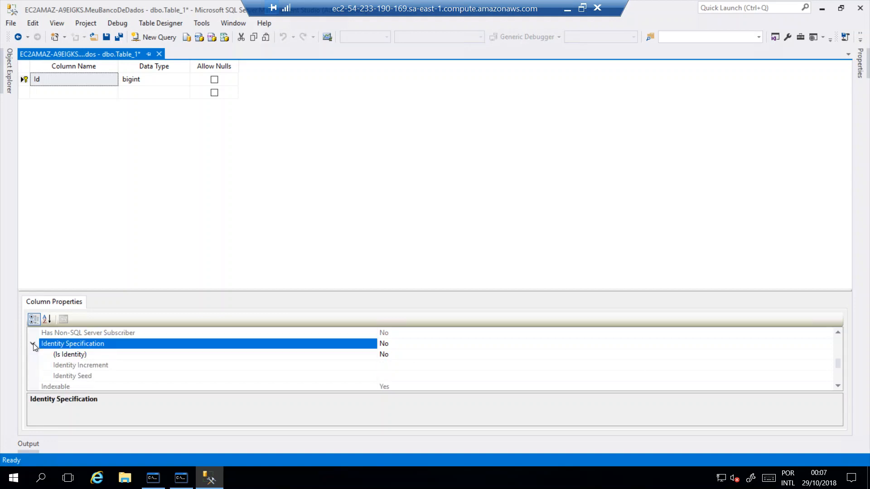
{"action": "left_click", "coordinate": [396, 355]}
{"action": "double_click", "coordinate": [396, 355]}
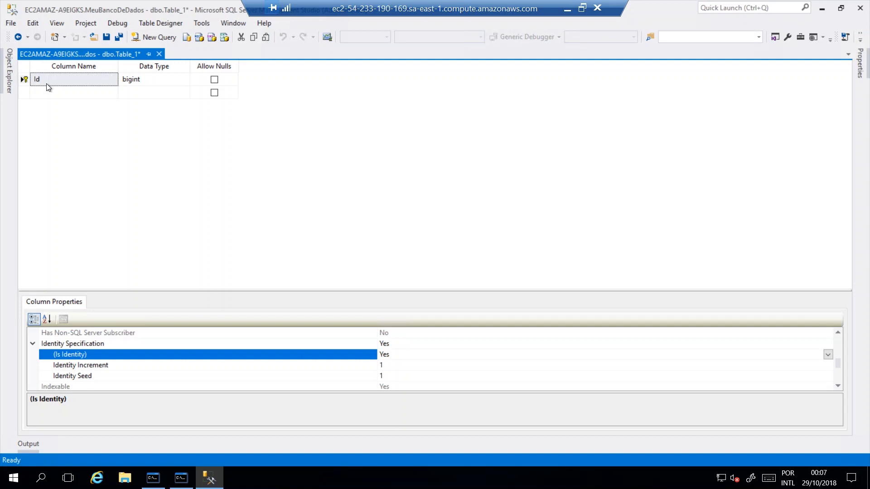
Add a Nome column of type nvarchar(60) that disallows nulls
{"action": "left_click", "coordinate": [49, 96]}
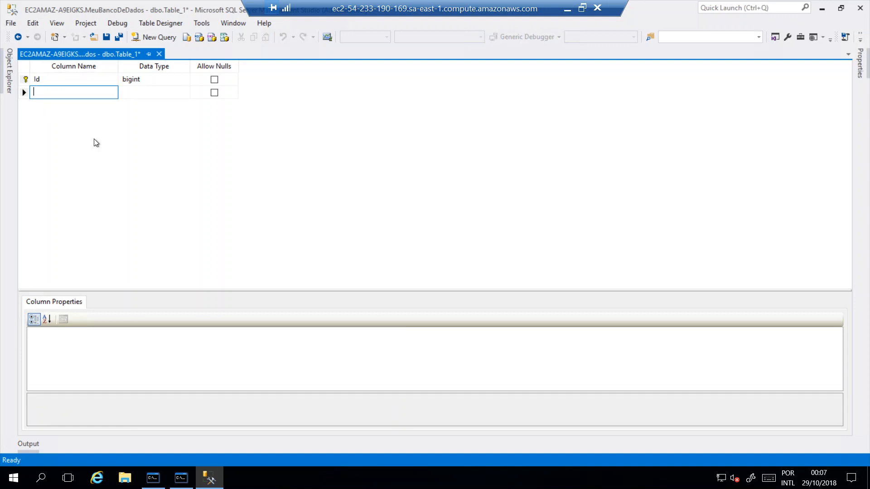
{"action": "type", "text": "Noma"}
{"action": "key", "text": "Tab"}
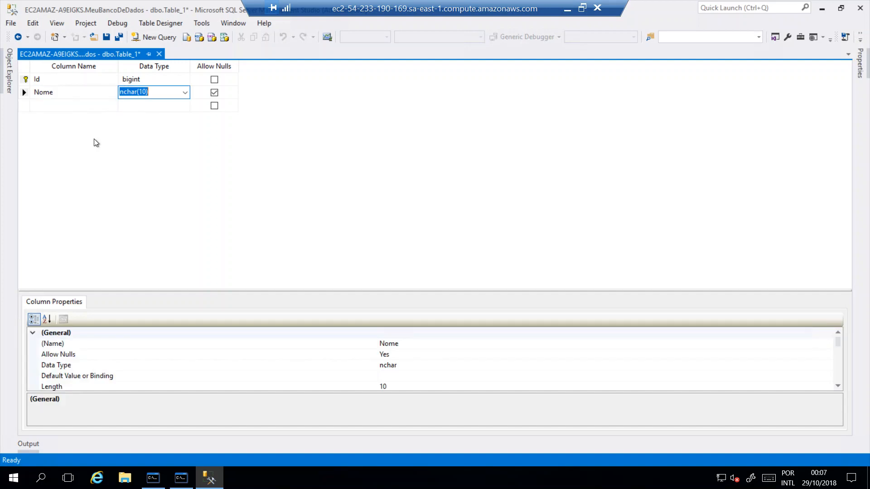
{"action": "type", "text": "nvar"}
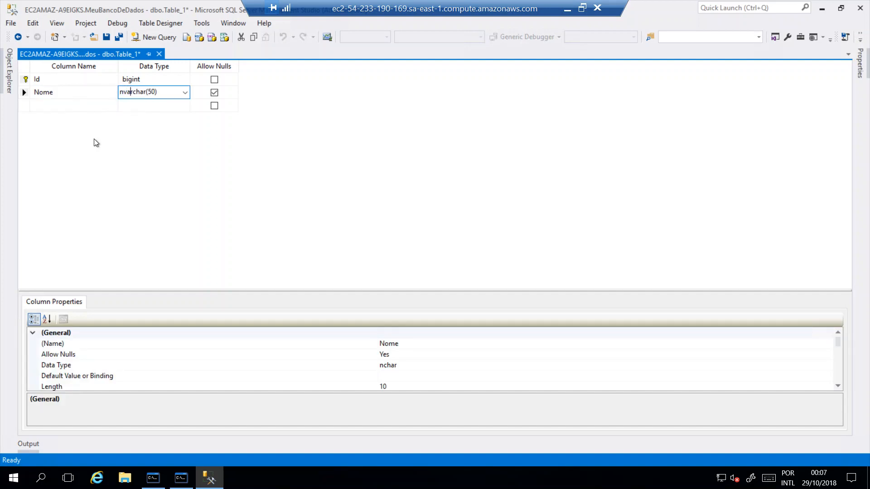
{"action": "left_click_drag", "start_coordinate": [147, 92], "coordinate": [156, 92]}
{"action": "type", "text": "60"}
{"action": "left_click", "coordinate": [214, 94]}
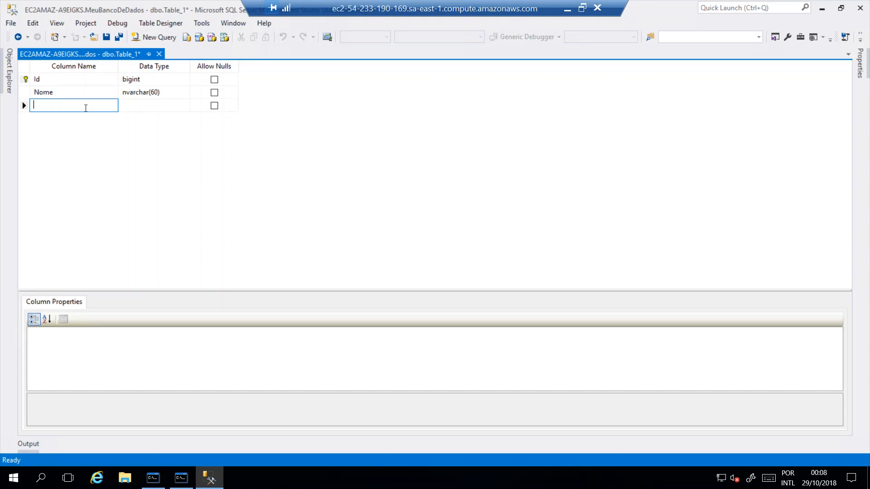
Add an Idade column of type int that disallows nulls
{"action": "type", "text": "Idade"}
{"action": "left_click", "coordinate": [130, 105]}
{"action": "type", "text": "int"}
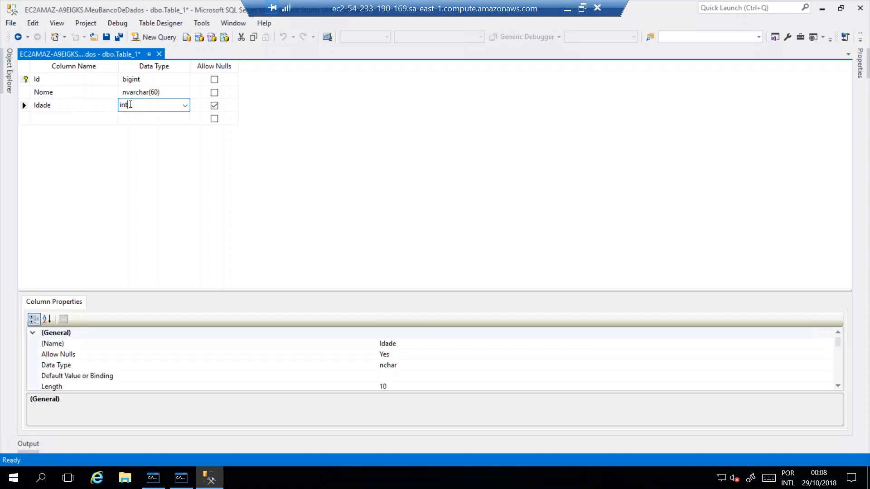
{"action": "left_click", "coordinate": [214, 105]}
Add an Endereco column of type nvarchar(200), leaving nulls allowed
{"action": "left_click", "coordinate": [51, 119]}
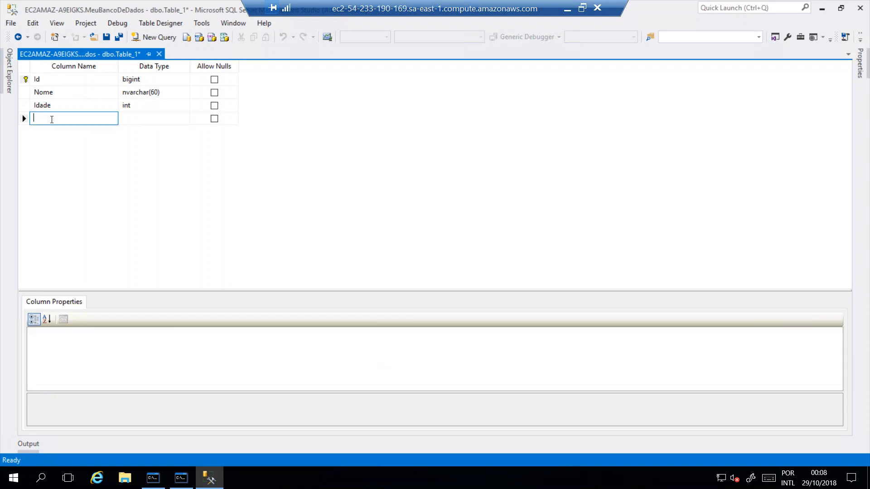
{"action": "type", "text": "Endereco"}
{"action": "left_click", "coordinate": [142, 118]}
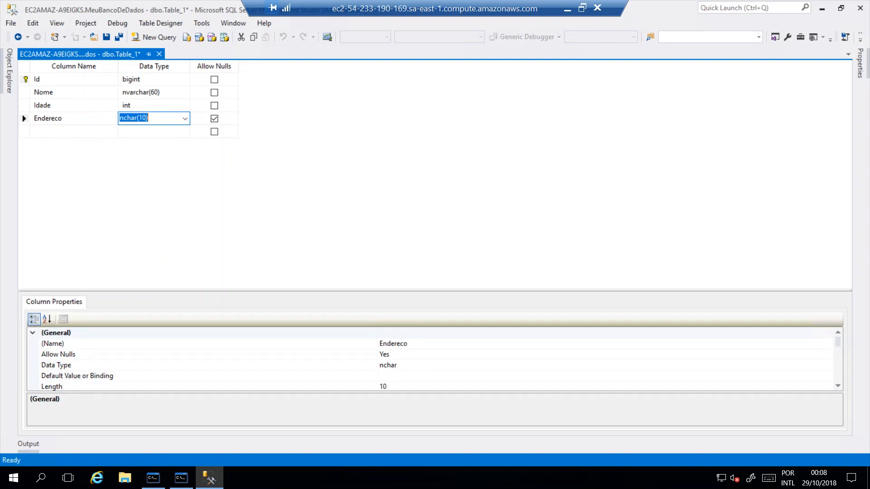
{"action": "left_click_drag", "start_coordinate": [124, 118], "coordinate": [167, 127]}
{"action": "type", "text": "var"}
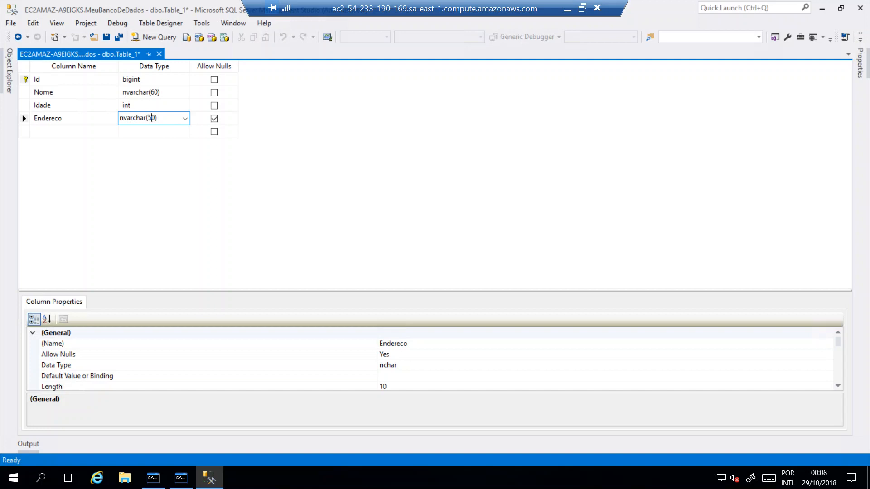
{"action": "key", "text": "BackSpace"}
{"action": "type", "text": "20"}
{"action": "left_click", "coordinate": [181, 108]}
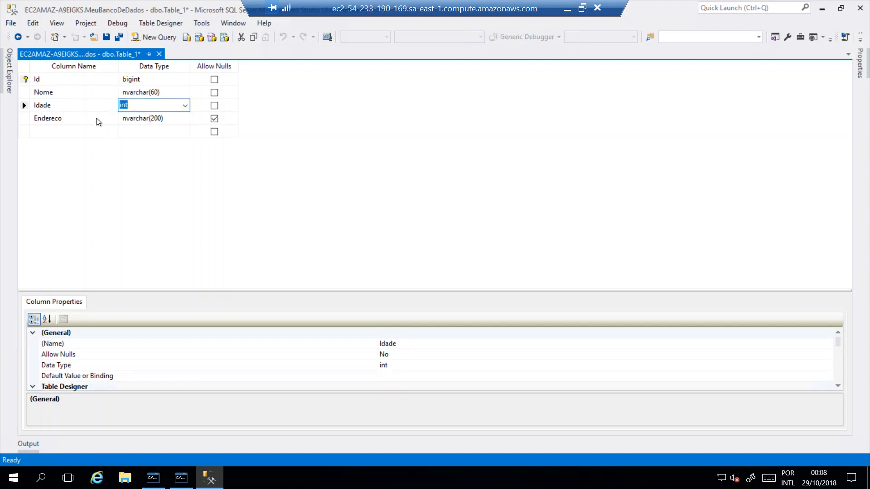
{"action": "left_click", "coordinate": [157, 119]}
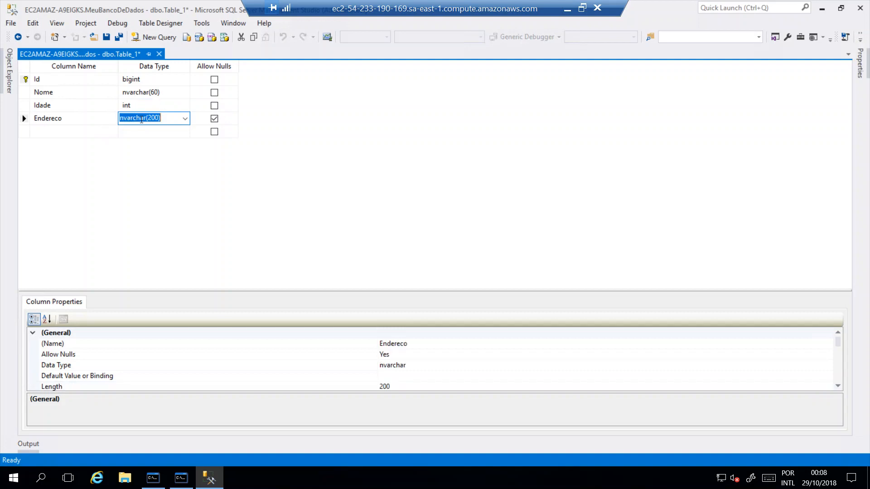
Save the table under the name Clientes
{"action": "left_click", "coordinate": [107, 41]}
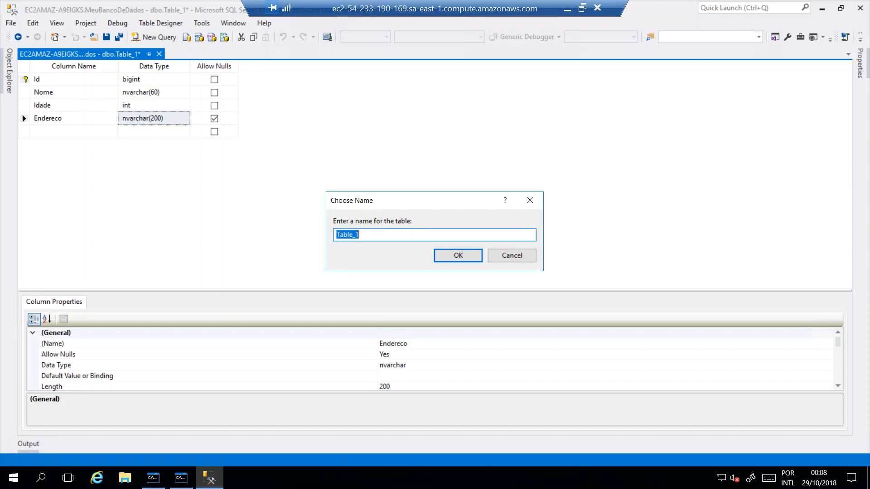
{"action": "type", "text": "Clientes"}
{"action": "key", "text": "Return"}
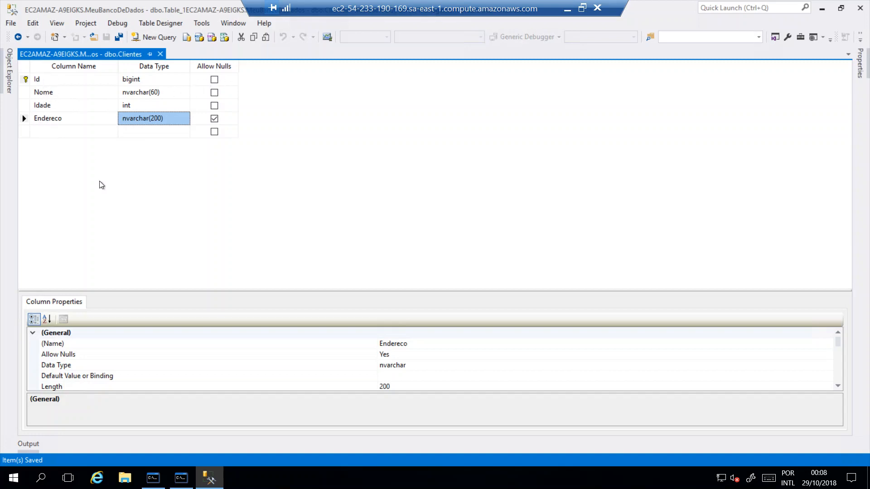
Refresh the MeuBancoDeDados tables in Object Explorer and select the dbo.Clientes table
{"action": "left_click", "coordinate": [9, 86]}
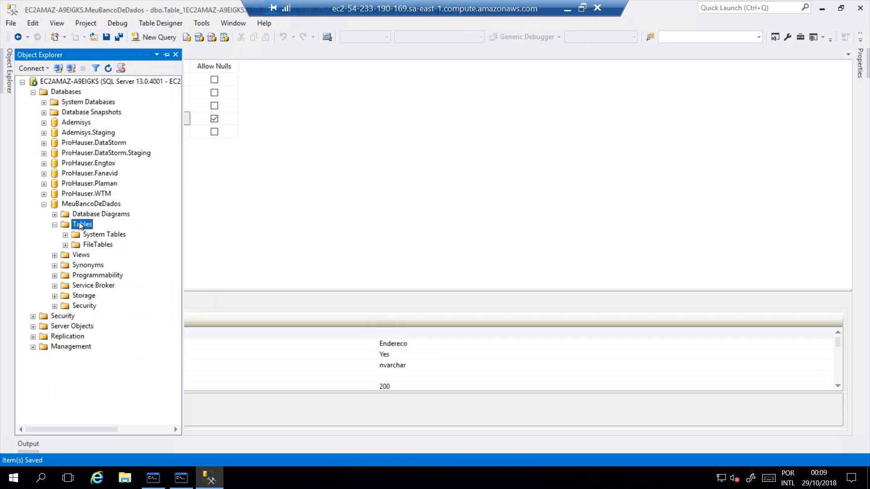
{"action": "left_click", "coordinate": [95, 245]}
{"action": "left_click", "coordinate": [83, 225]}
{"action": "left_click", "coordinate": [108, 69]}
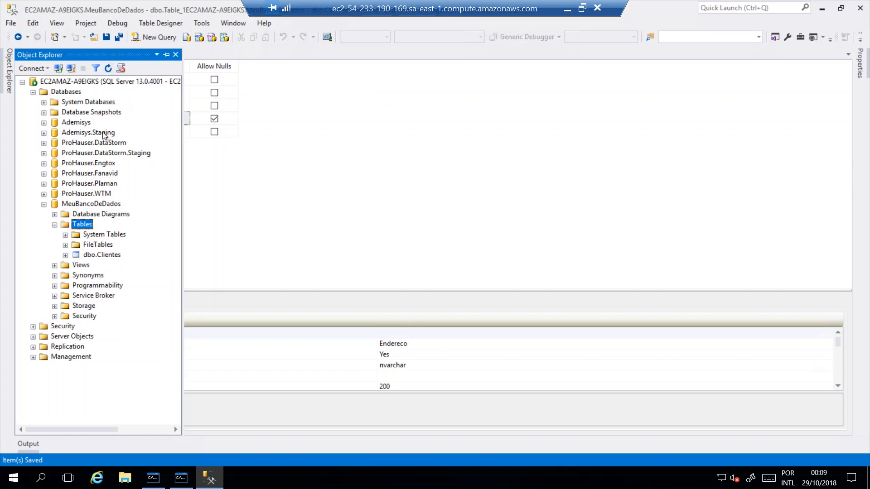
{"action": "left_click", "coordinate": [95, 256]}
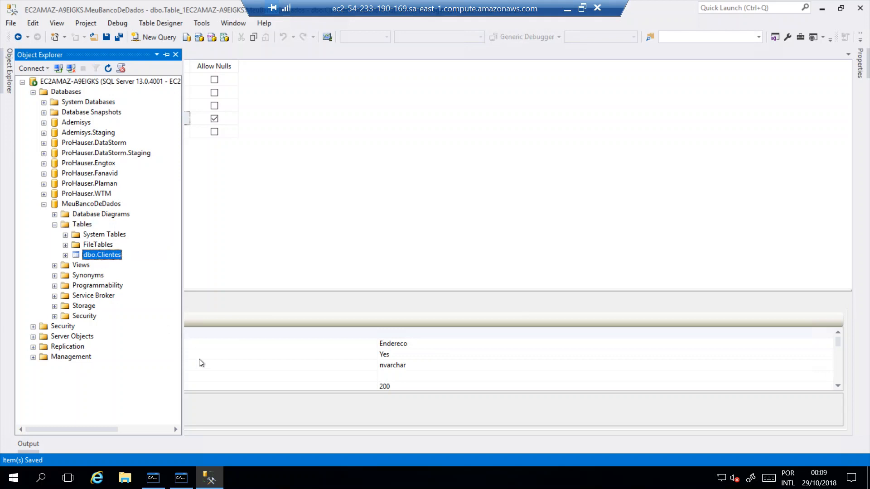
Switch to the Word document and review its sections on adding foreign keys and primary keys
{"action": "left_click", "coordinate": [566, 8]}
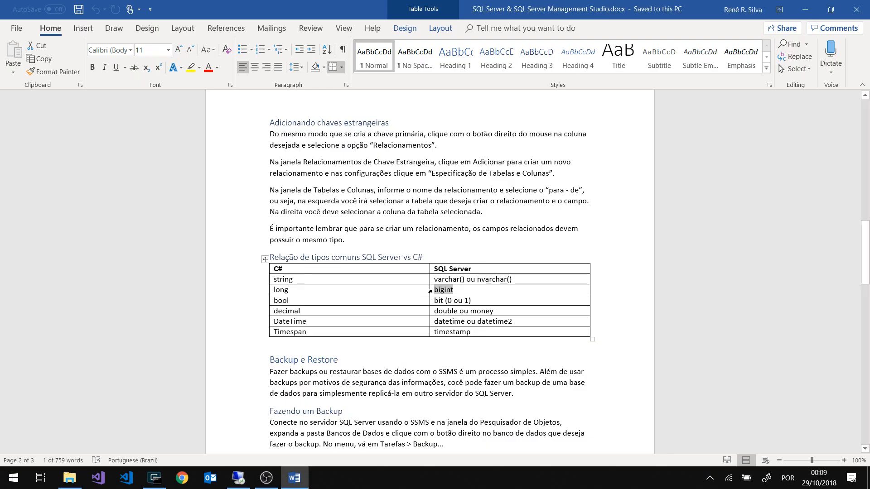
{"action": "scroll", "coordinate": [430, 291], "scroll_direction": "down", "scroll_amount": 4}
{"action": "scroll", "coordinate": [432, 291], "scroll_direction": "up", "scroll_amount": 7}
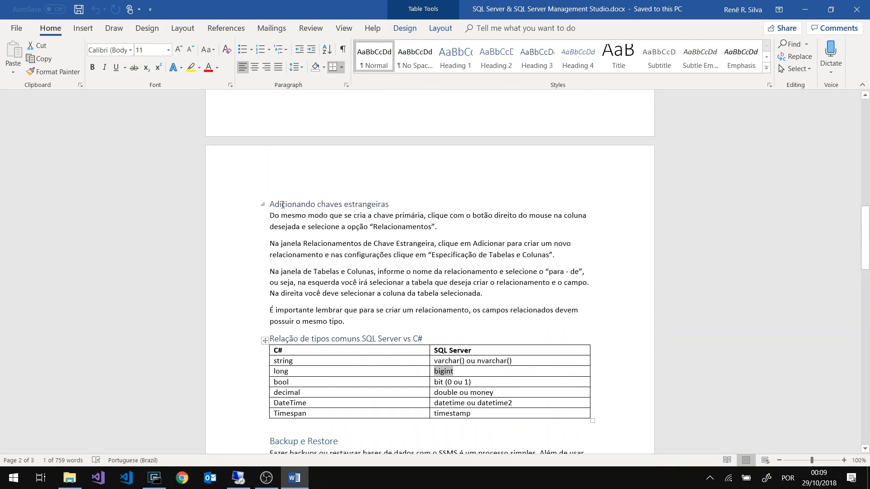
{"action": "triple_click", "coordinate": [282, 205]}
{"action": "scroll", "coordinate": [317, 199], "scroll_direction": "up", "scroll_amount": 5}
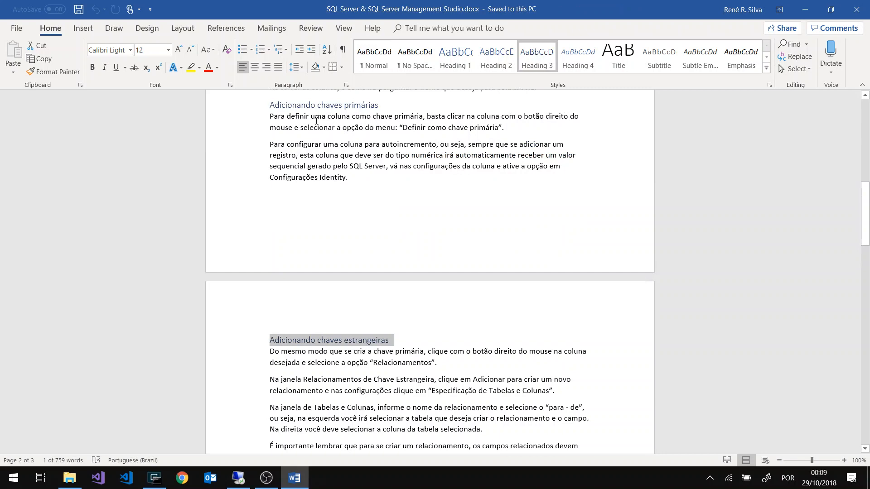
{"action": "left_click_drag", "start_coordinate": [273, 108], "coordinate": [328, 348]}
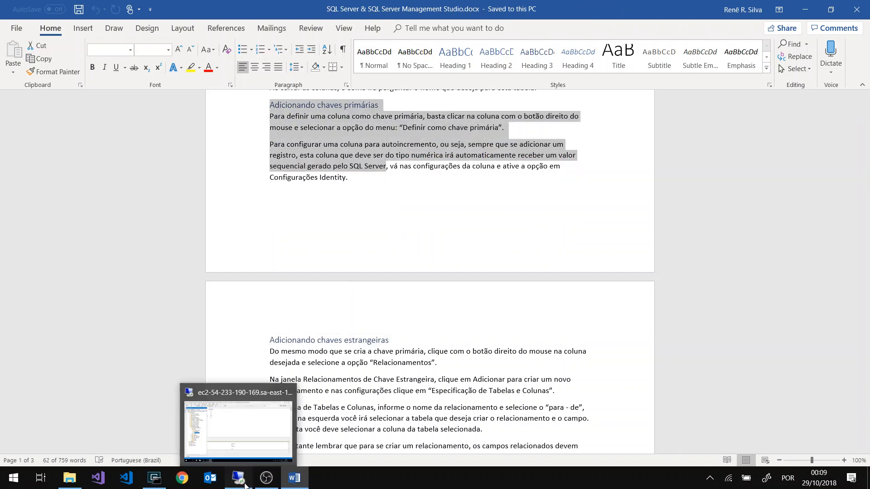
Return to SQL Server Management Studio and start another new table in the MeuBancoDeDados database
{"action": "left_click", "coordinate": [254, 453]}
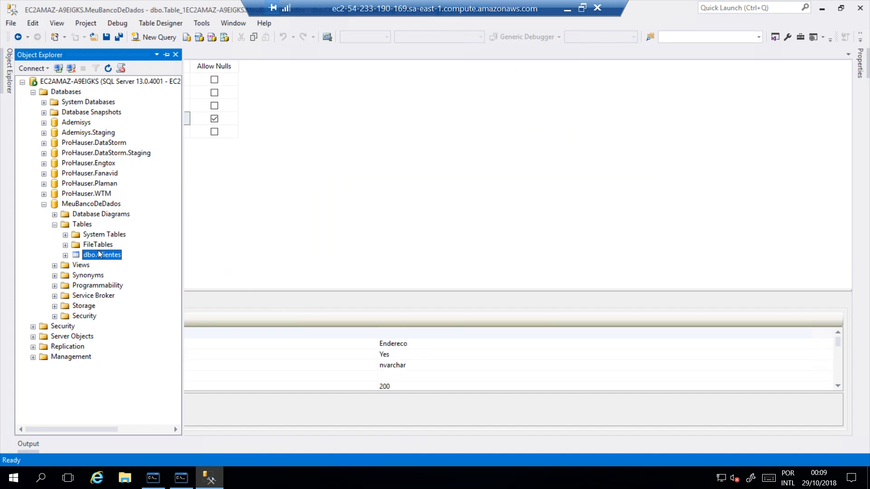
{"action": "right_click", "coordinate": [87, 225]}
{"action": "left_click", "coordinate": [114, 228]}
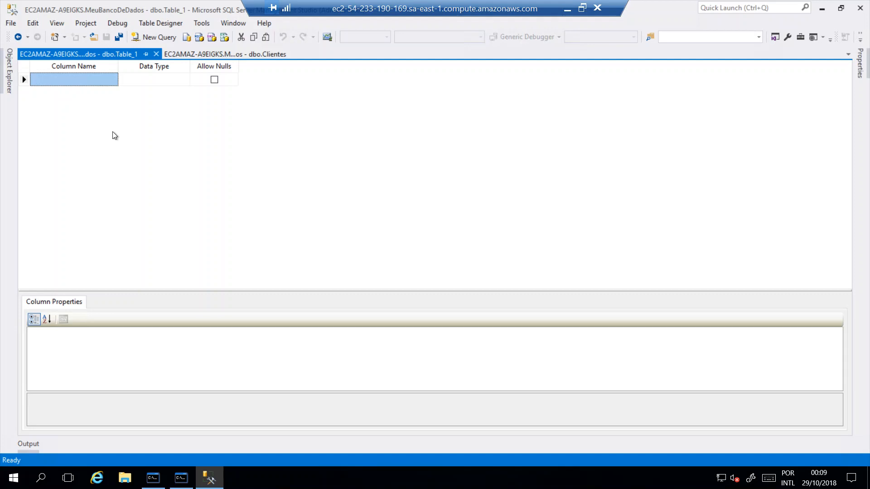
Add a Logradouro column of type nvarchar(50) to the new table and disallow nulls for it
{"action": "left_click", "coordinate": [89, 81]}
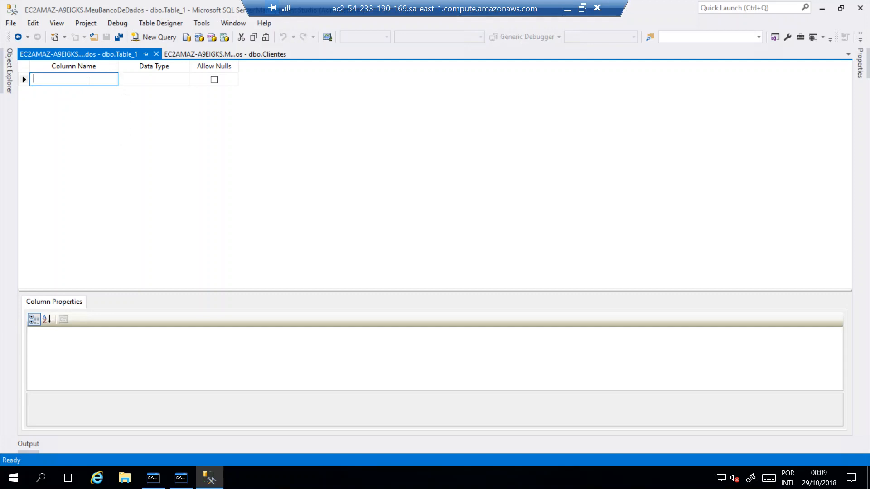
{"action": "type", "text": "Logradouro"}
{"action": "key", "text": "Tab"}
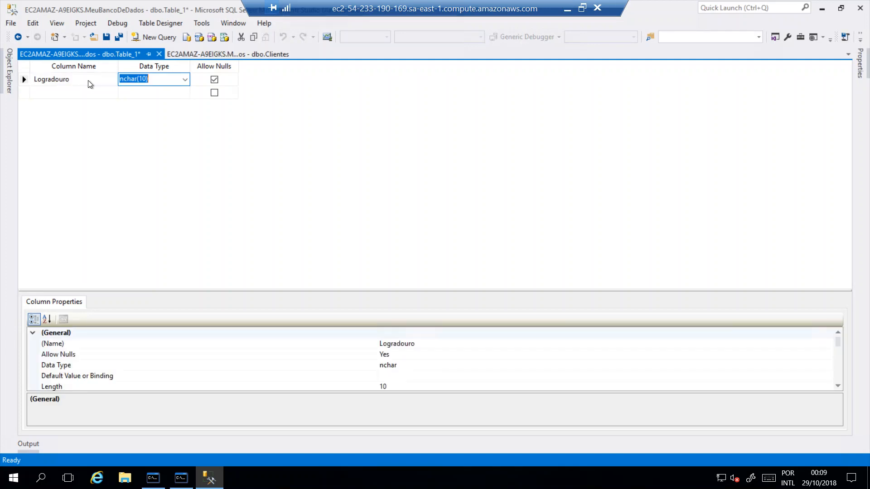
{"action": "type", "text": "nvarc"}
{"action": "key", "text": "Return"}
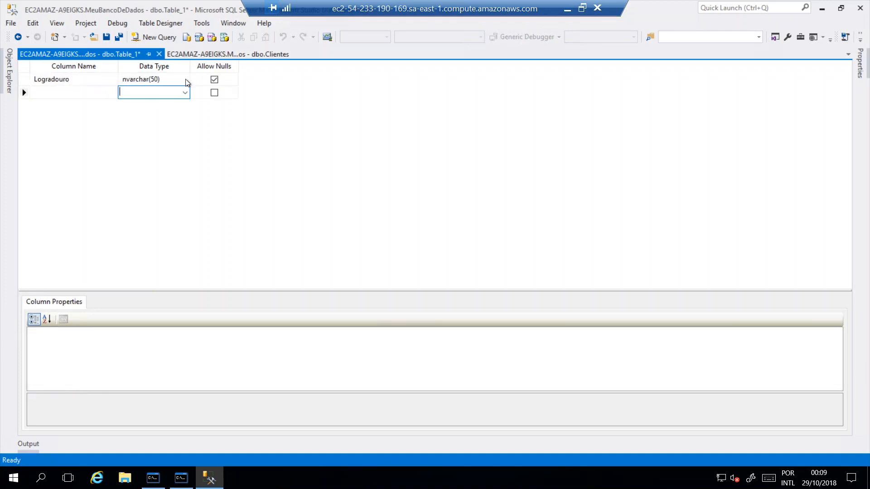
{"action": "left_click", "coordinate": [214, 80]}
{"action": "left_click", "coordinate": [215, 80]}
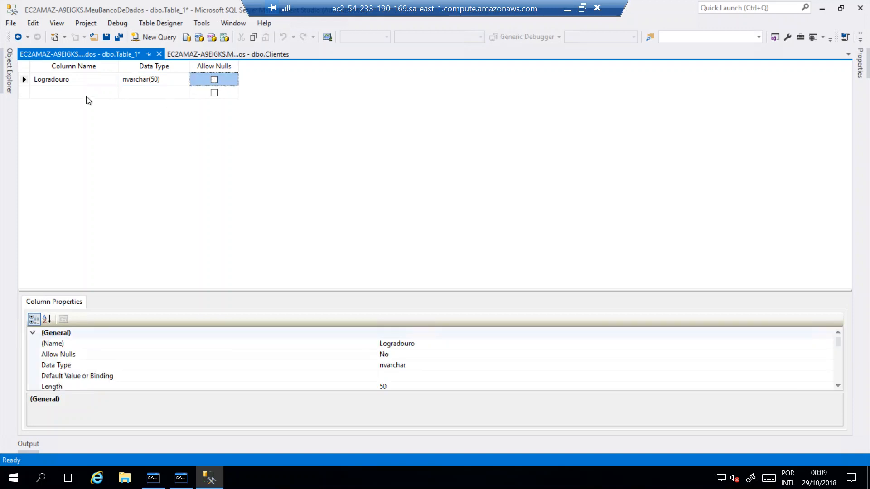
Add an Id column of type bigint below Logradouro and disallow nulls for it
{"action": "left_click", "coordinate": [87, 93]}
{"action": "type", "text": "Id"}
{"action": "key", "text": "Tab"}
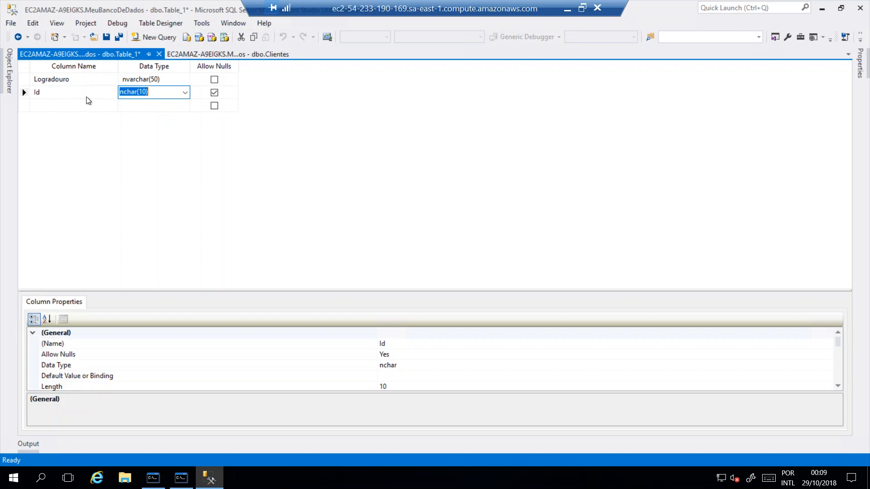
{"action": "type", "text": "bigint"}
{"action": "left_click", "coordinate": [215, 93]}
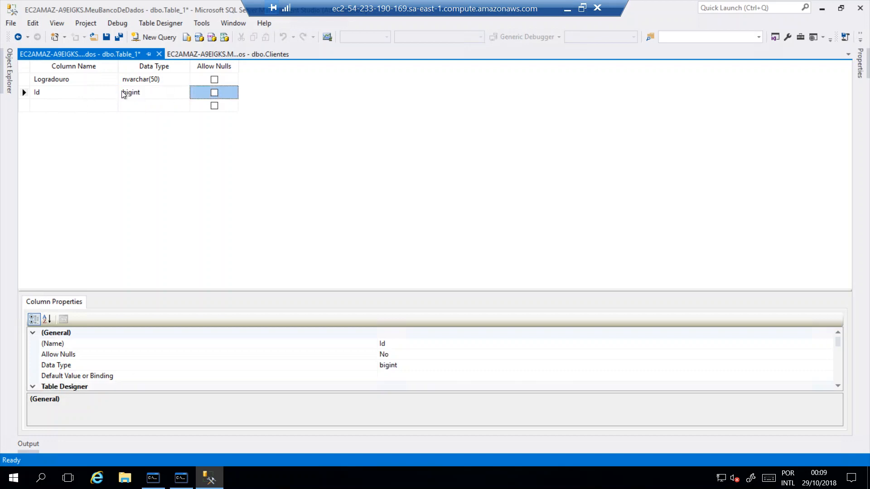
Make the Id column the table's primary key and turn on its Is Identity property
{"action": "left_click", "coordinate": [77, 105]}
{"action": "right_click", "coordinate": [68, 96]}
{"action": "left_click", "coordinate": [95, 106]}
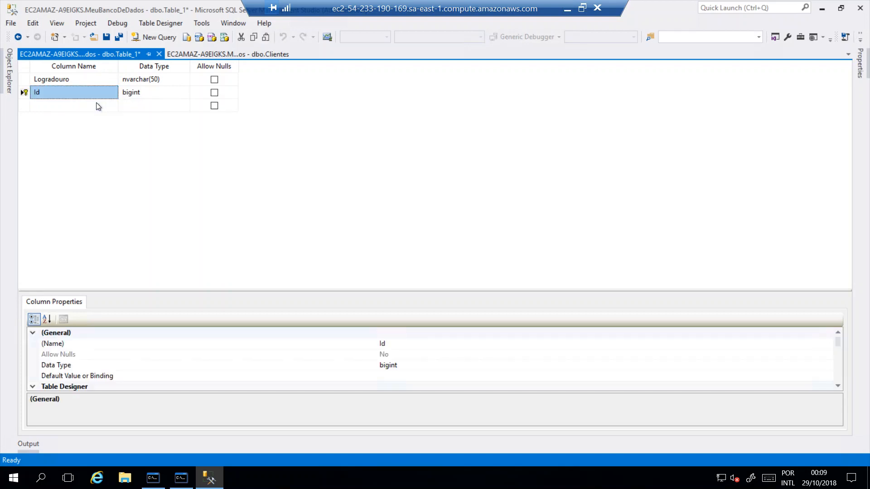
{"action": "scroll", "coordinate": [76, 374], "scroll_direction": "down", "scroll_amount": 3}
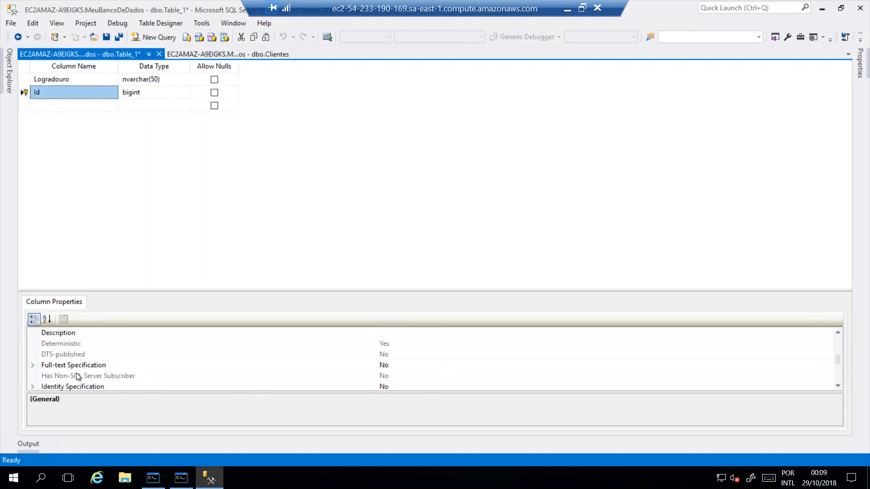
{"action": "scroll", "coordinate": [64, 374], "scroll_direction": "down", "scroll_amount": 1}
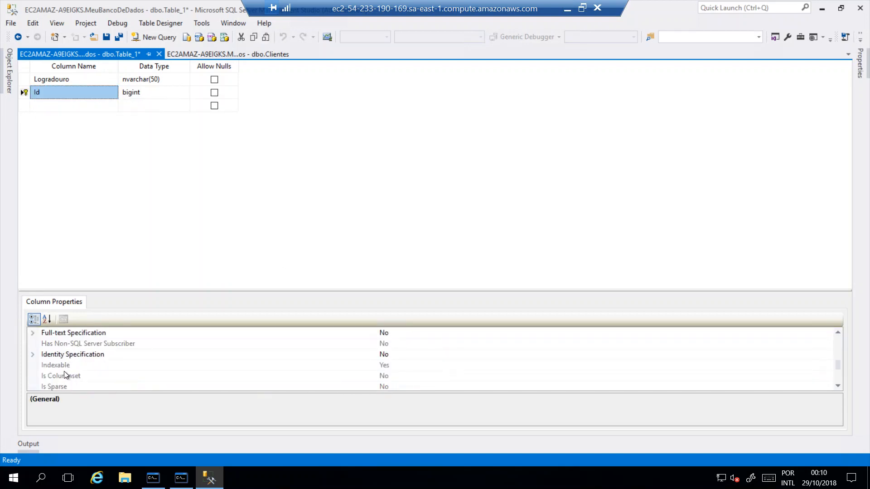
{"action": "left_click", "coordinate": [33, 354]}
{"action": "double_click", "coordinate": [393, 367]}
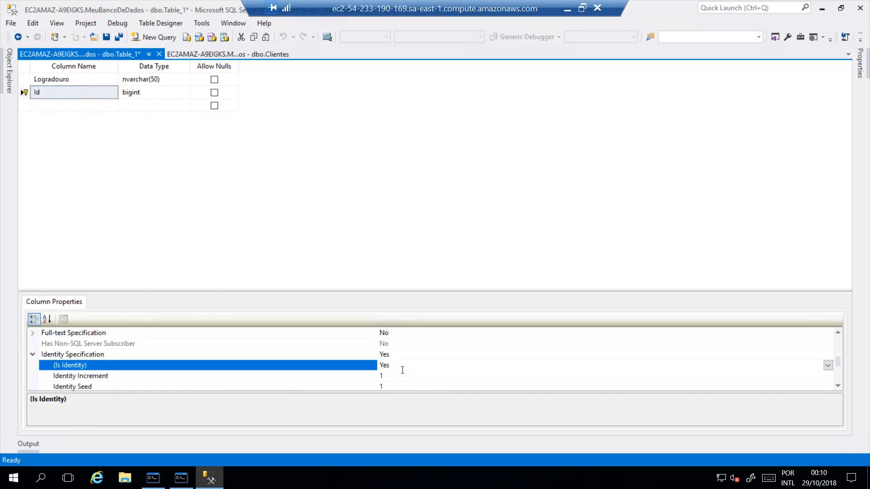
Add a Numero column of type int and disallow nulls for it
{"action": "left_click", "coordinate": [45, 106]}
{"action": "type", "text": "Numero"}
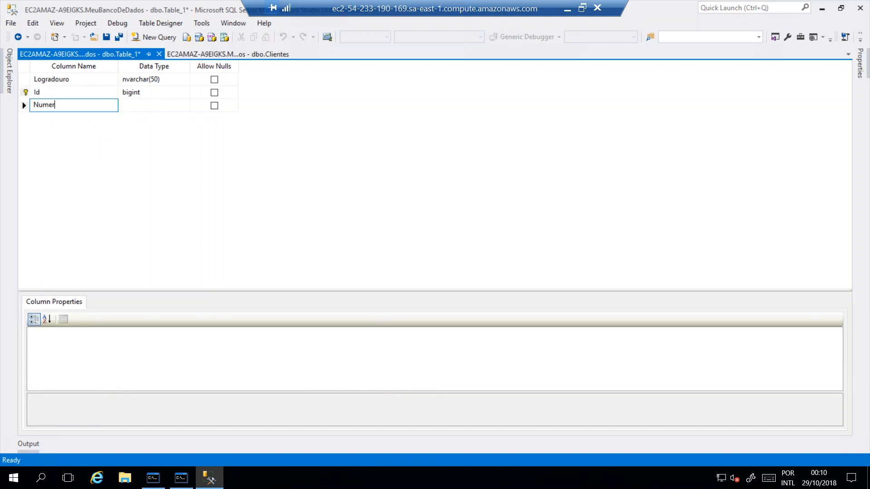
{"action": "key", "text": "Tab"}
{"action": "type", "text": "int"}
{"action": "key", "text": "Tab"}
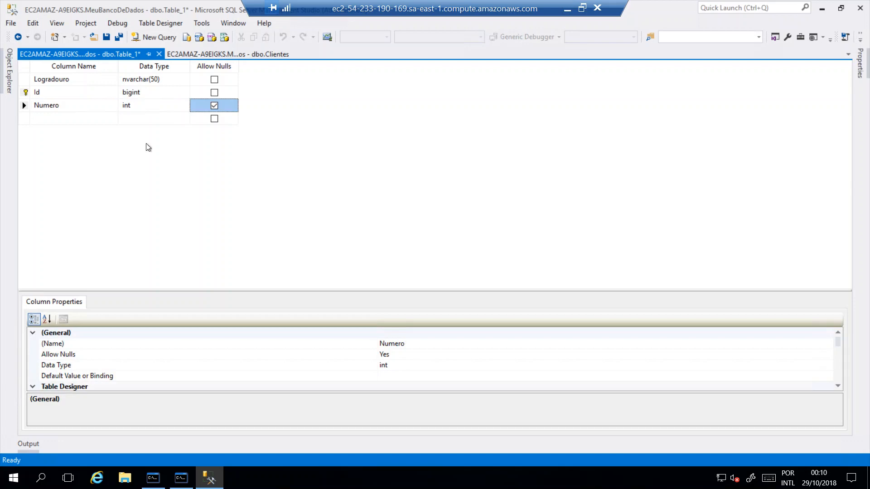
{"action": "key", "text": "space"}
Add a CEP column of type nvarchar(10) below Numero
{"action": "left_click", "coordinate": [50, 119]}
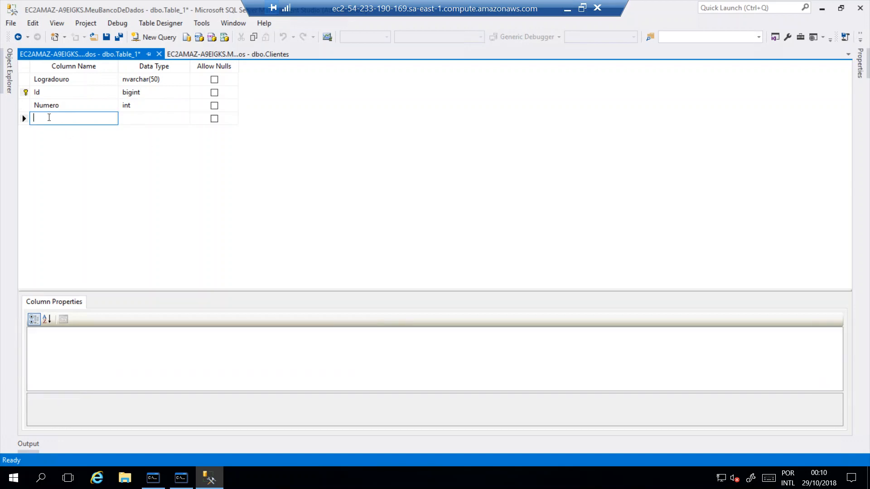
{"action": "type", "text": "CEP"}
{"action": "key", "text": "Tab"}
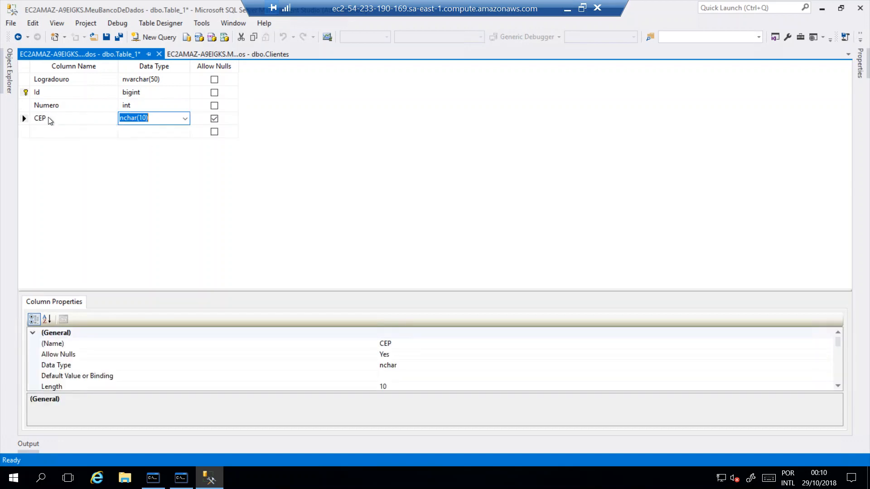
{"action": "type", "text": "nvar"}
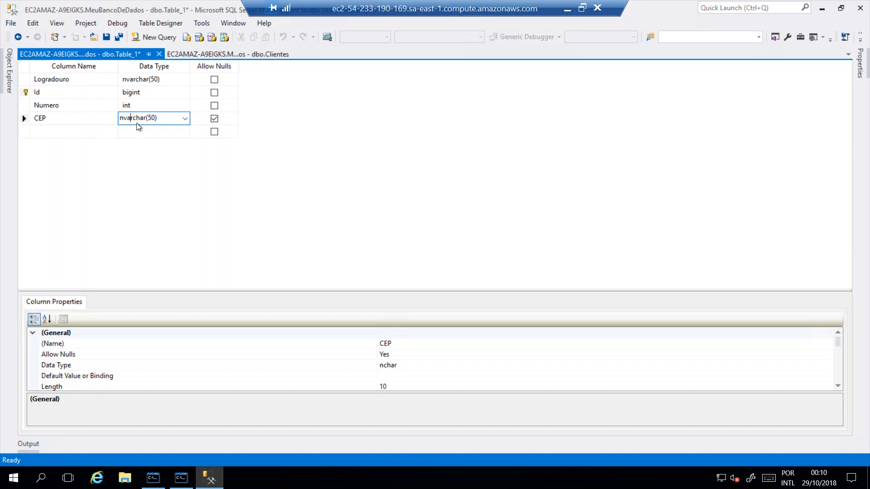
{"action": "left_click_drag", "start_coordinate": [150, 119], "coordinate": [156, 119]}
{"action": "key", "text": "BackSpace"}
{"action": "type", "text": "1"}
{"action": "type", "text": "5"}
{"action": "key", "text": "BackSpace"}
{"action": "key", "text": "BackSpace"}
{"action": "type", "text": "7"}
{"action": "key", "text": "BackSpace"}
{"action": "key", "text": "BackSpace"}
{"action": "type", "text": "(10"}
{"action": "left_click", "coordinate": [218, 105]}
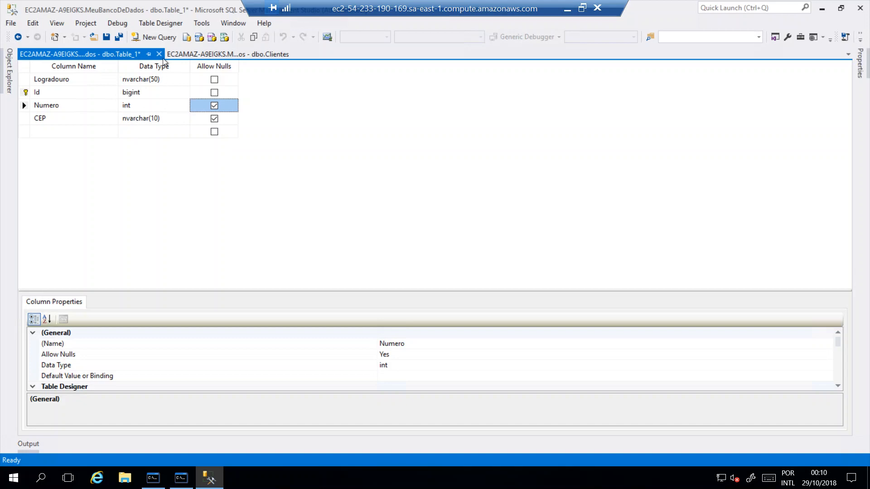
{"action": "left_click", "coordinate": [69, 131]}
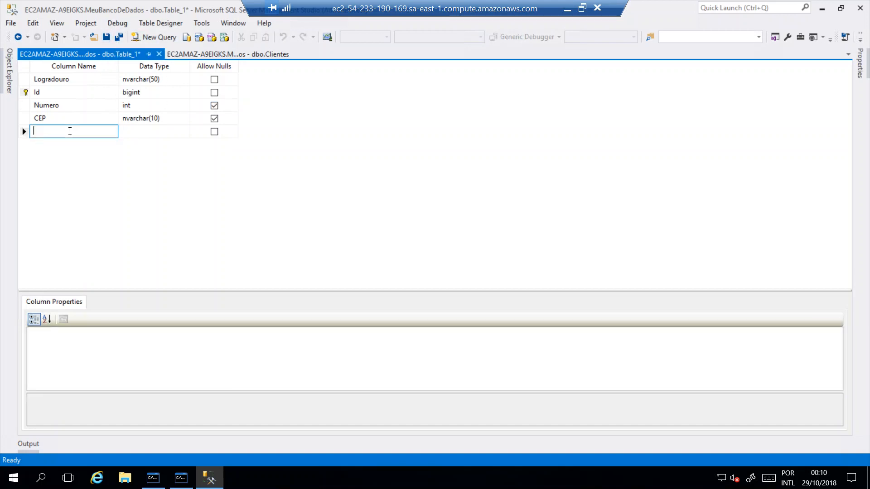
{"action": "left_click", "coordinate": [214, 105]}
{"action": "left_click", "coordinate": [58, 133]}
Save the new table as Enderecos and close the Enderecos and Clientes table designs
{"action": "left_click", "coordinate": [106, 39]}
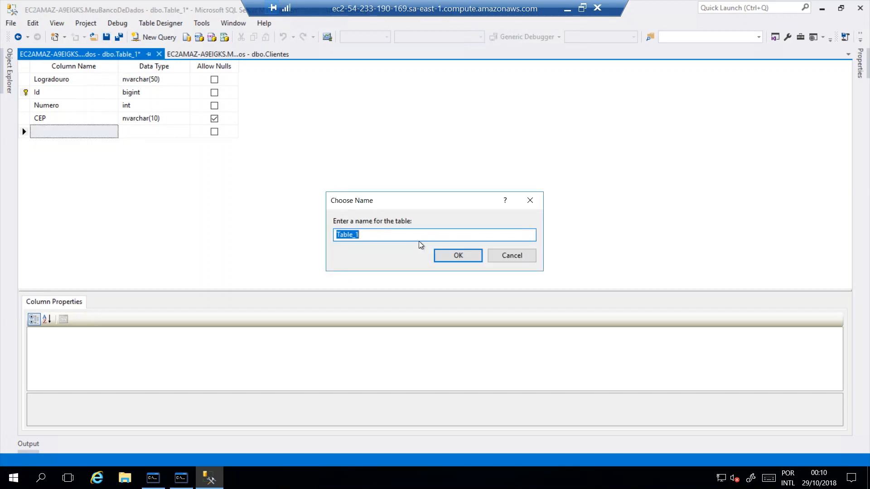
{"action": "type", "text": "Enderecos"}
{"action": "key", "text": "Return"}
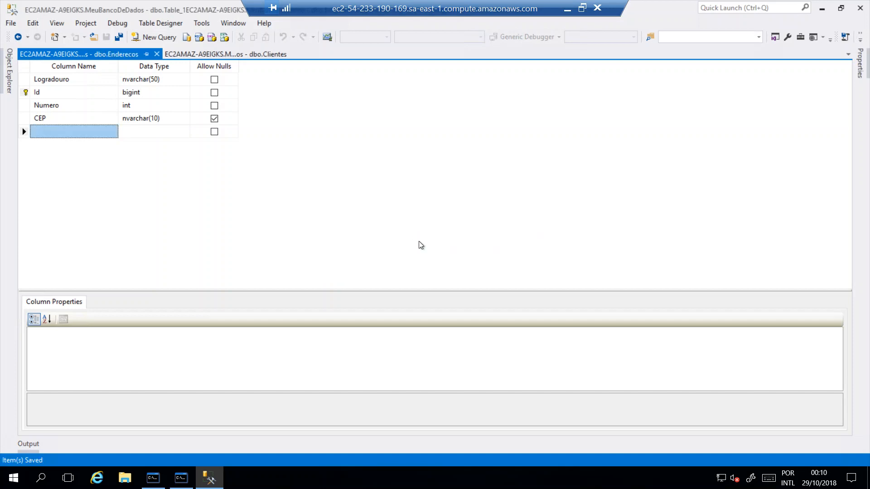
{"action": "left_click", "coordinate": [157, 54]}
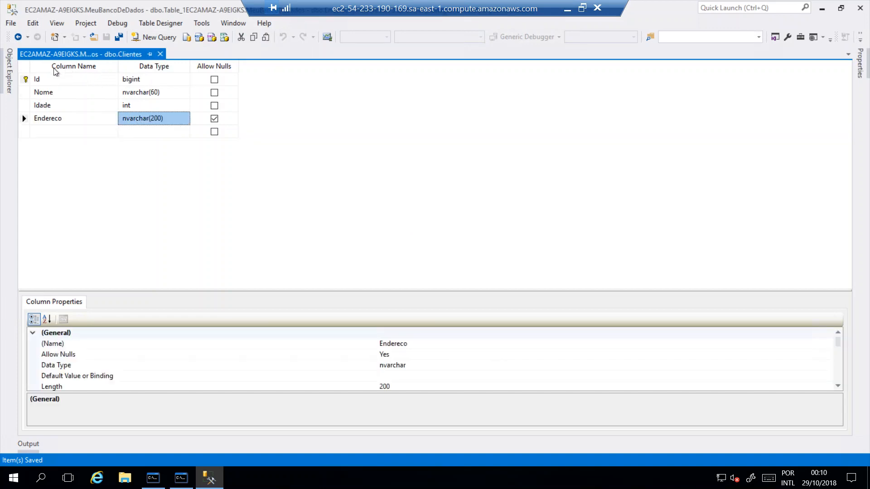
{"action": "left_click", "coordinate": [160, 54]}
Refresh the MeuBancoDeDados tables in Object Explorer and expand the columns of dbo.Clientes
{"action": "left_click", "coordinate": [4, 80]}
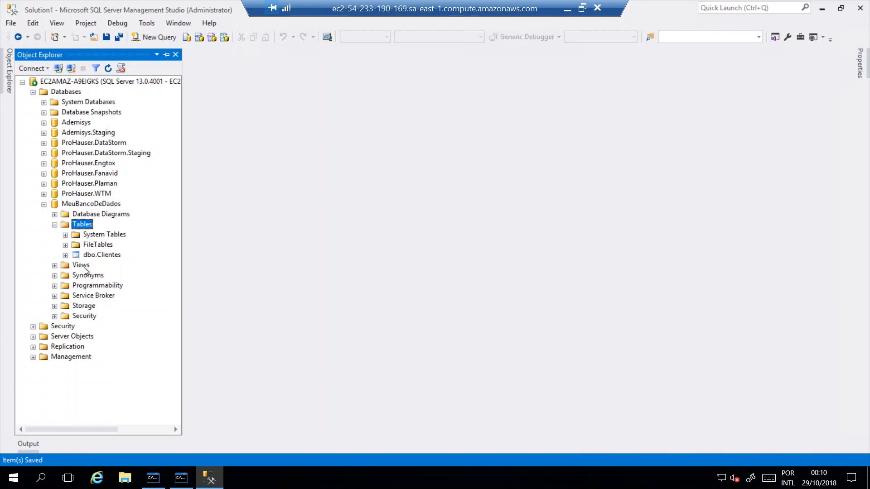
{"action": "left_click", "coordinate": [109, 68]}
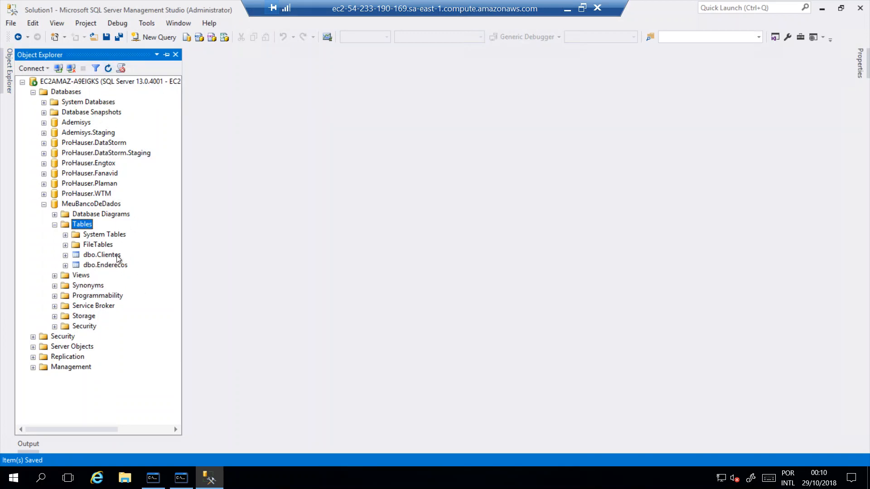
{"action": "left_click", "coordinate": [66, 256]}
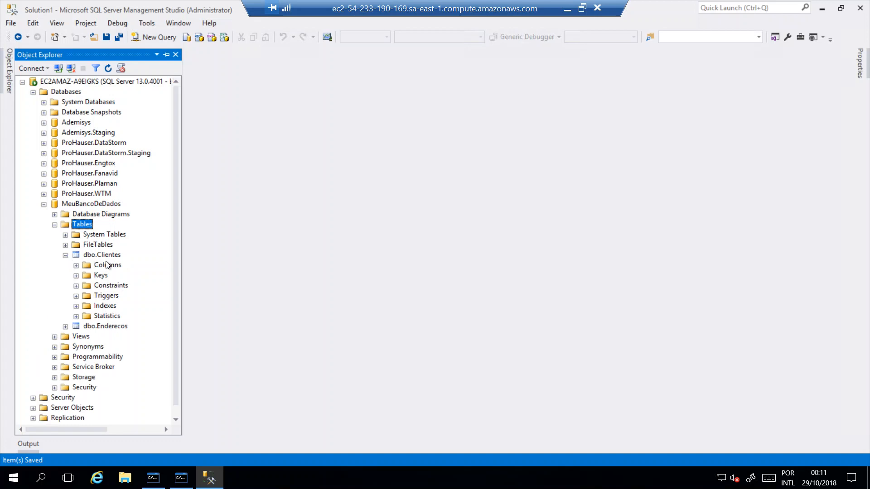
{"action": "left_click", "coordinate": [76, 266]}
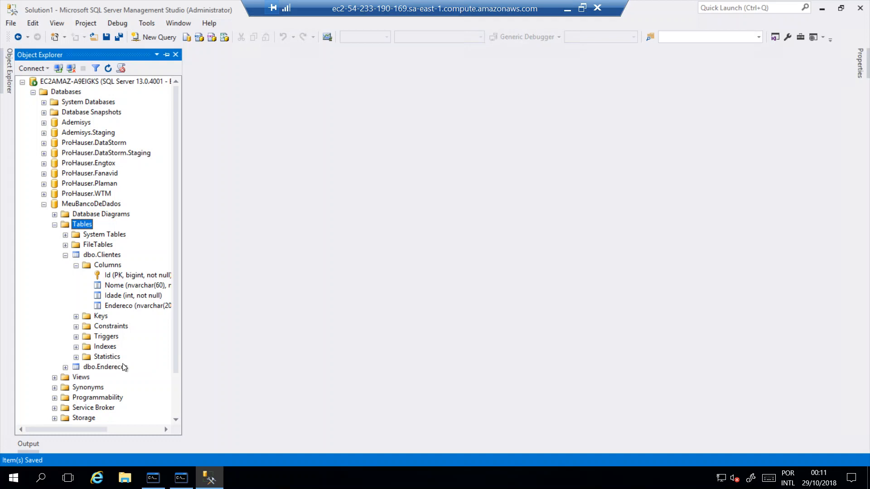
{"action": "left_click", "coordinate": [117, 256]}
{"action": "right_click", "coordinate": [117, 256]}
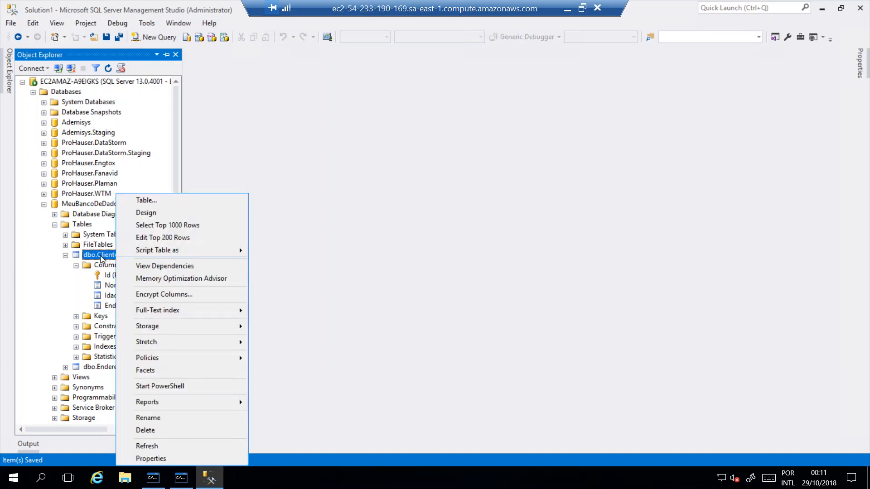
{"action": "left_click", "coordinate": [105, 267]}
{"action": "right_click", "coordinate": [105, 269]}
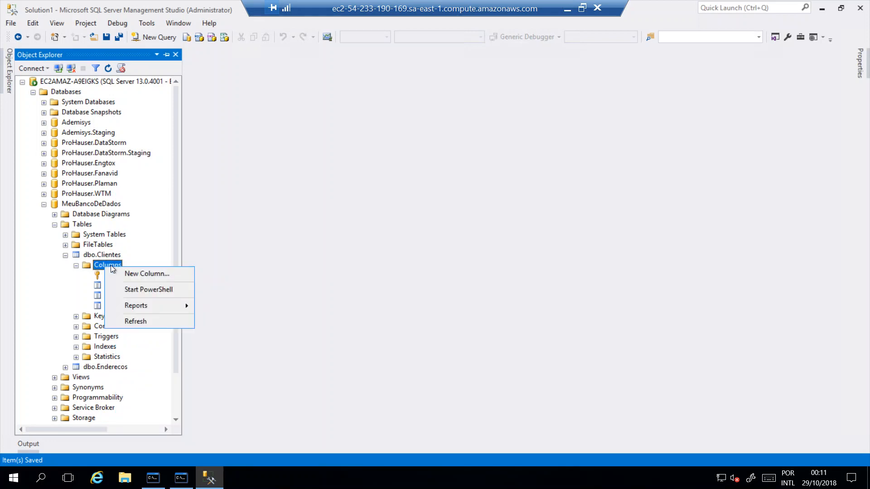
{"action": "right_click", "coordinate": [107, 257]}
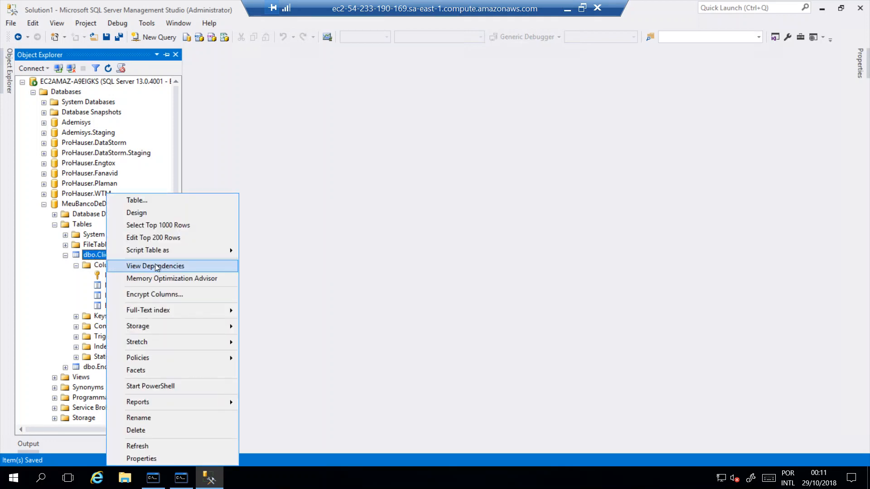
{"action": "left_click", "coordinate": [144, 204]}
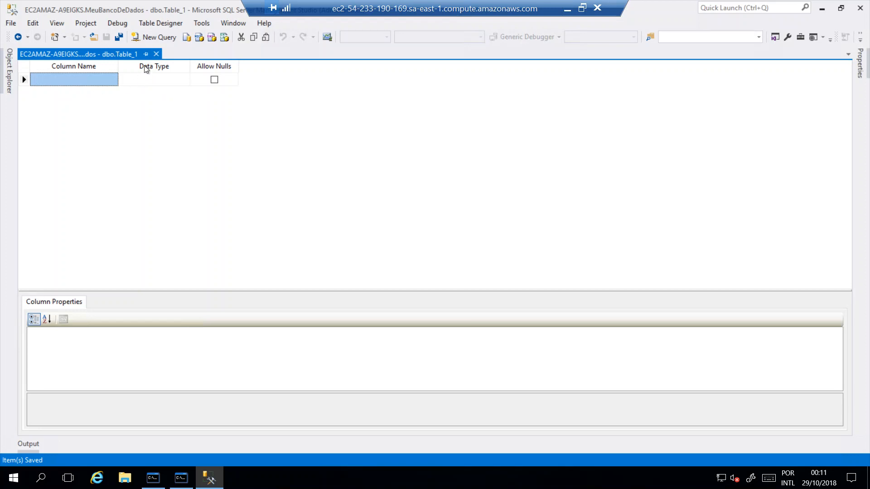
{"action": "left_click", "coordinate": [157, 54]}
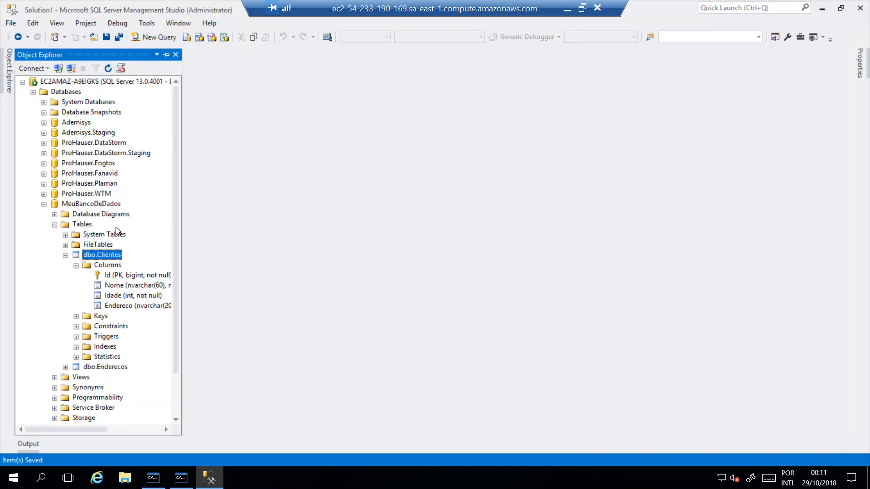
Open the dbo.Clientes table in design view
{"action": "right_click", "coordinate": [105, 268]}
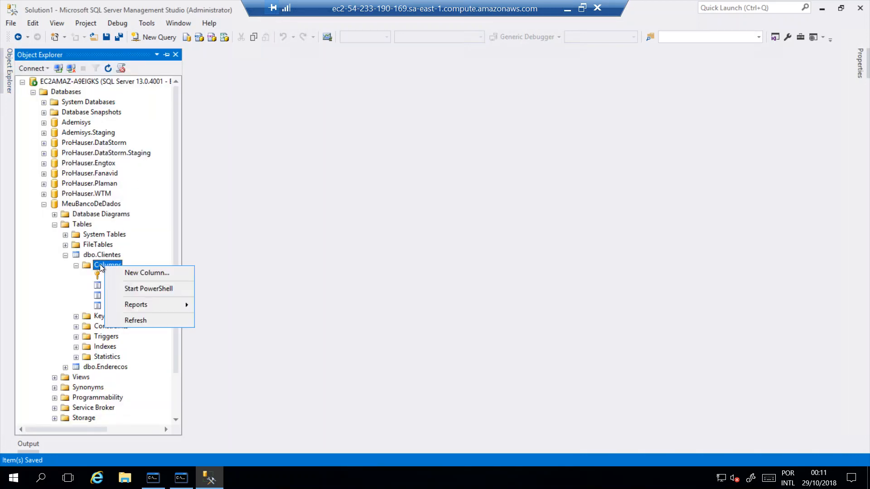
{"action": "right_click", "coordinate": [91, 254]}
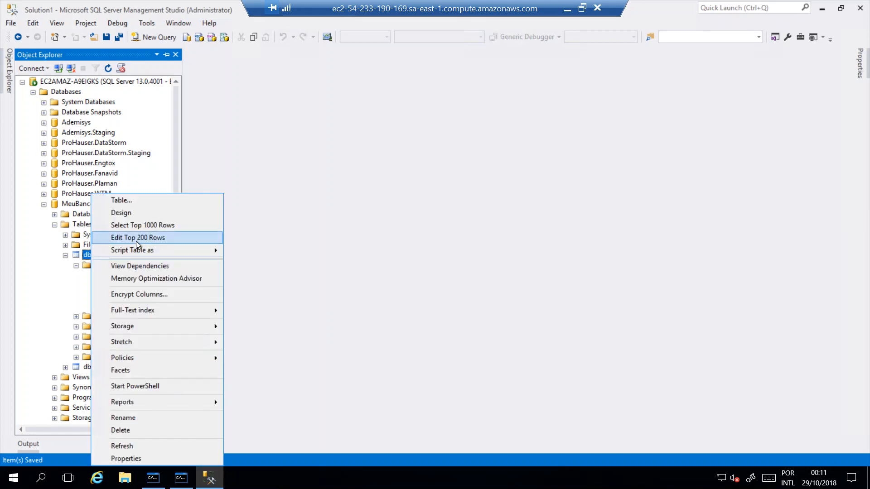
{"action": "left_click", "coordinate": [127, 212]}
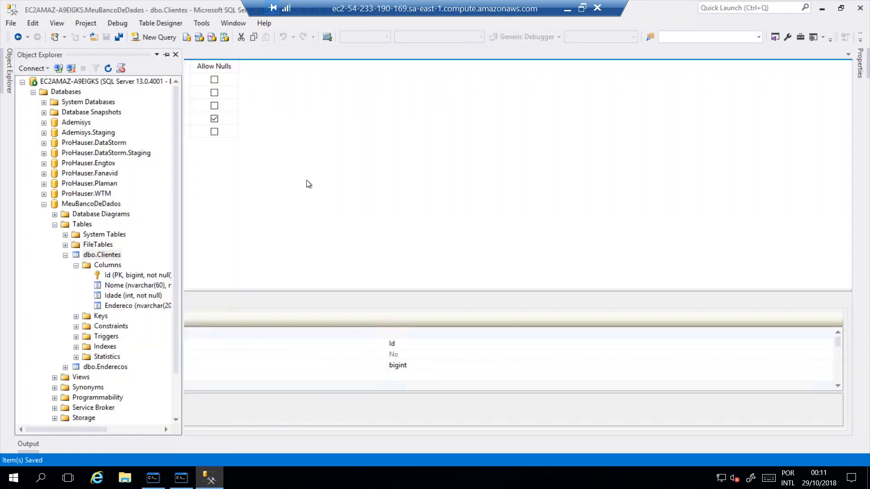
{"action": "mouse_move", "coordinate": [5, 68]}
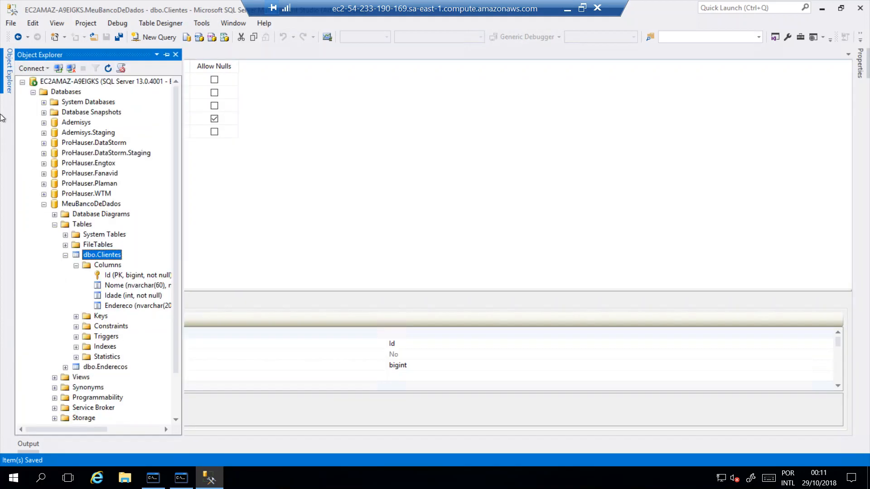
{"action": "left_click", "coordinate": [115, 253]}
{"action": "right_click", "coordinate": [101, 255]}
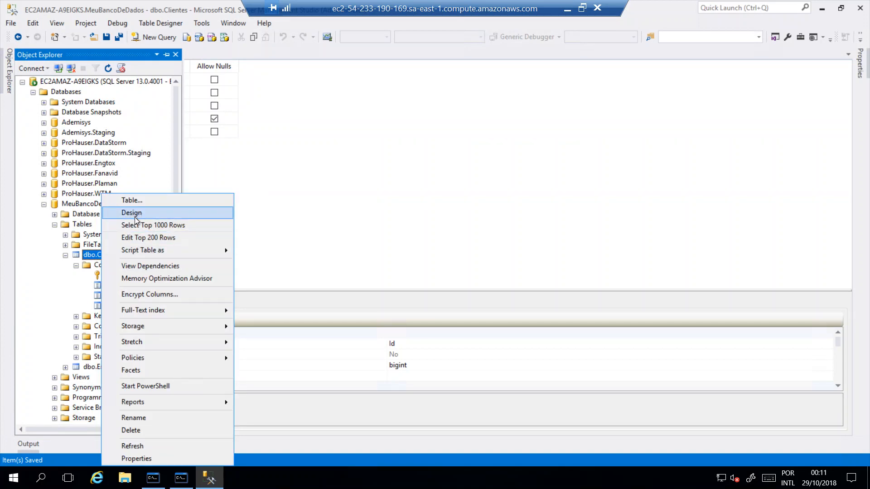
{"action": "left_click", "coordinate": [335, 176]}
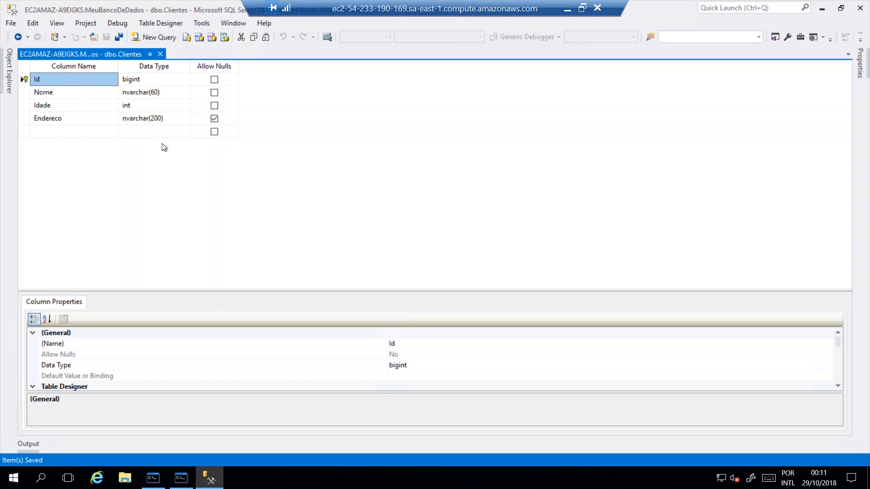
Delete the Endereco column from the Clientes table design
{"action": "left_click", "coordinate": [44, 119]}
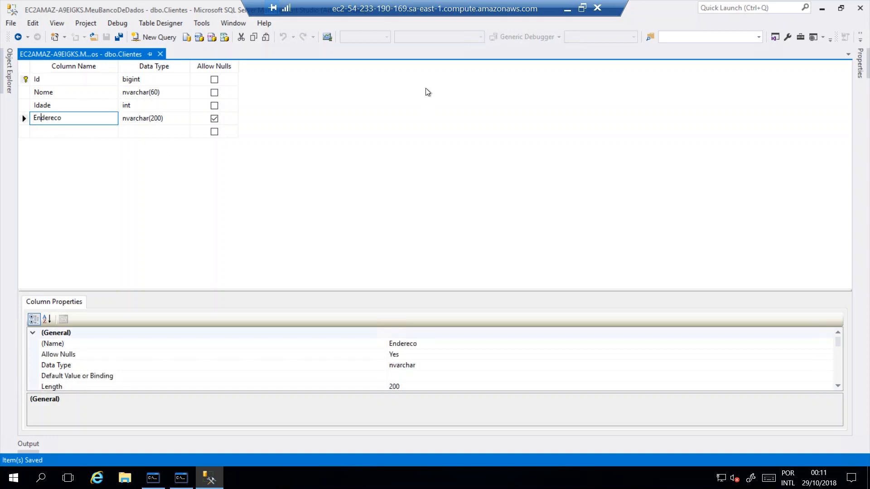
{"action": "left_click", "coordinate": [23, 118]}
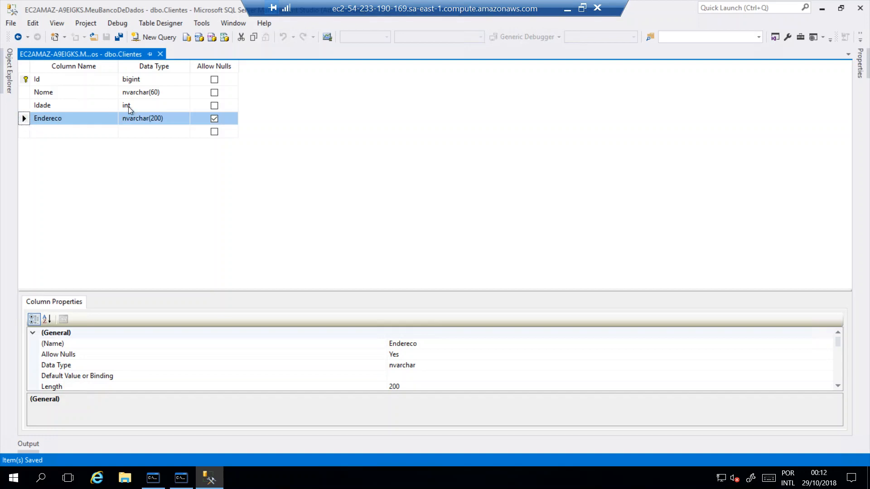
{"action": "left_click", "coordinate": [24, 106]}
{"action": "left_click", "coordinate": [24, 119]}
{"action": "key", "text": "Delete"}
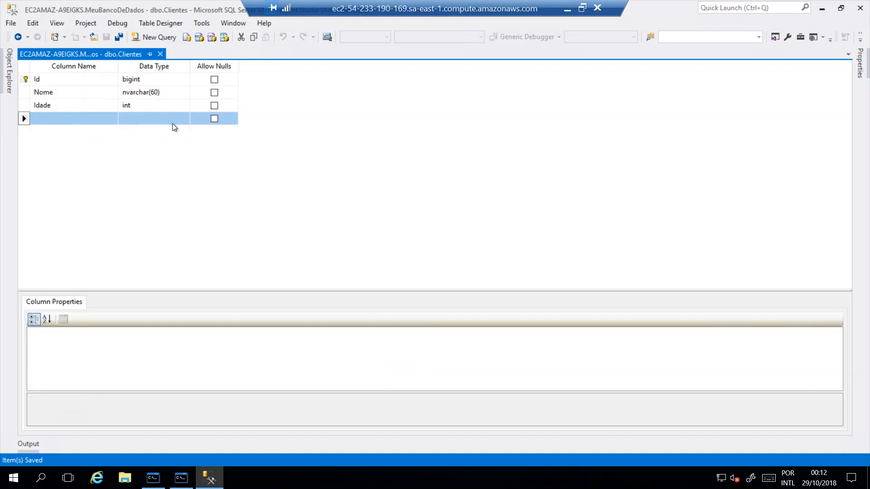
Add an IdEndereco column of type bigint to the Clientes table design, allowing nulls
{"action": "left_click", "coordinate": [68, 118]}
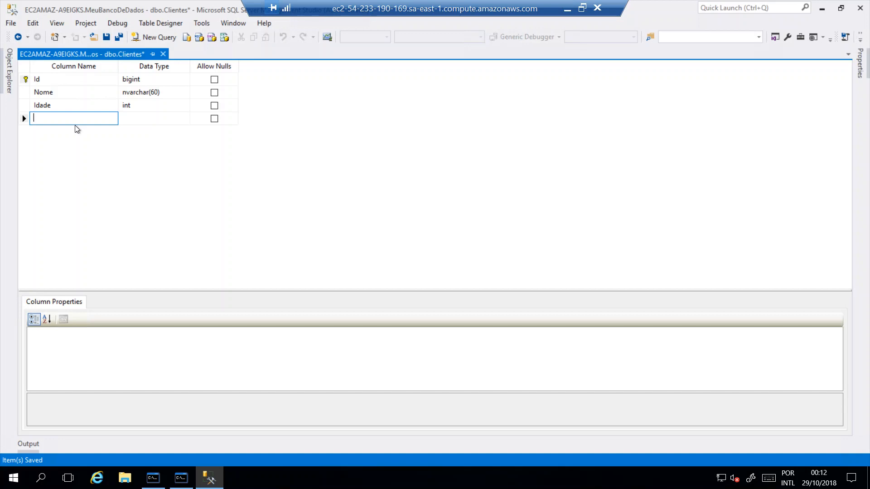
{"action": "type", "text": "IdEndereco"}
{"action": "key", "text": "Tab"}
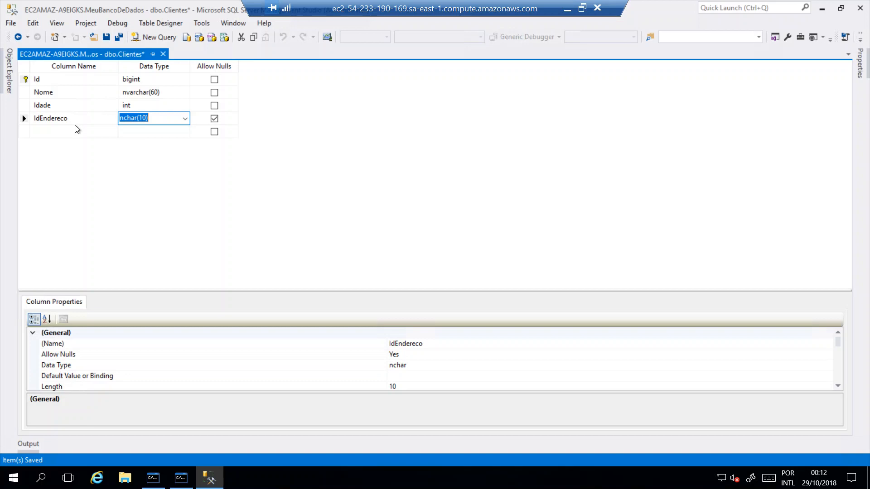
{"action": "type", "text": "bigint"}
{"action": "left_click", "coordinate": [214, 118]}
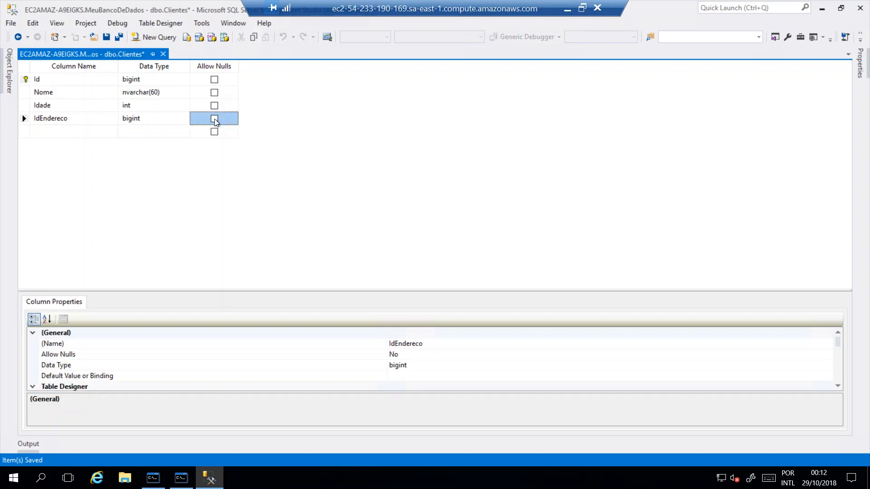
{"action": "left_click", "coordinate": [214, 119]}
Add a new foreign key relationship to the Clientes table and name it FK_Clientes_Enderecos
{"action": "right_click", "coordinate": [52, 120]}
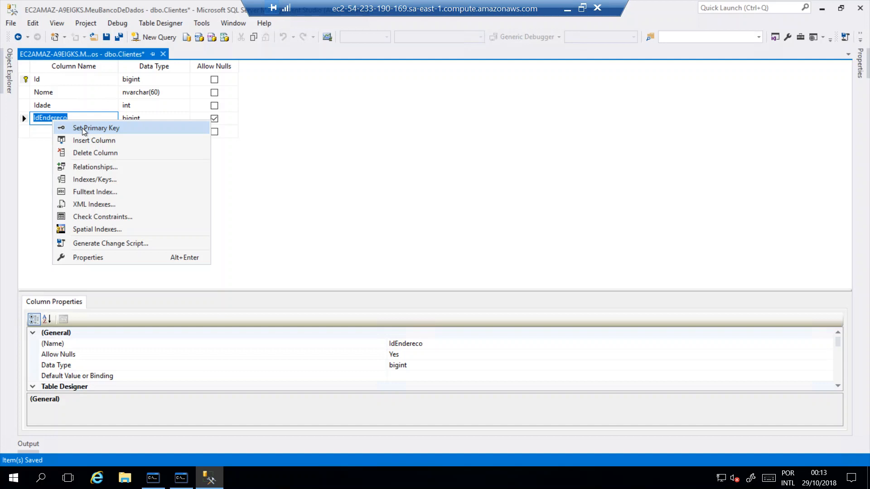
{"action": "left_click", "coordinate": [101, 168]}
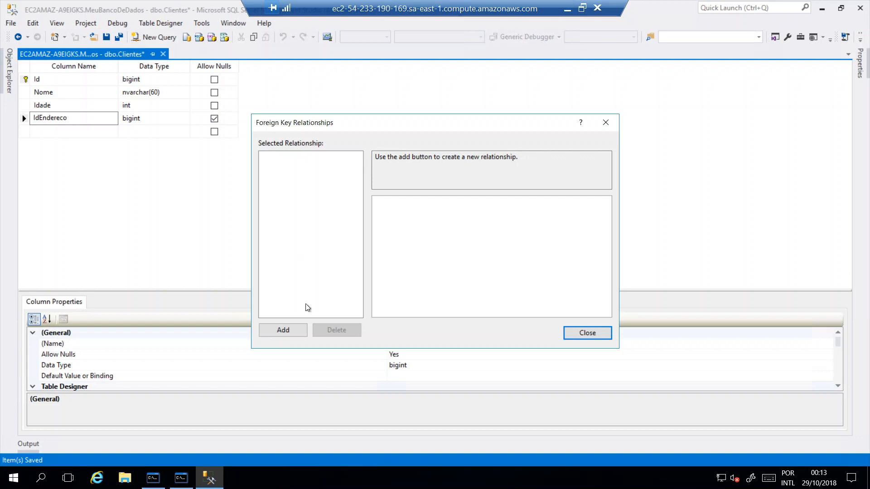
{"action": "left_click", "coordinate": [285, 331]}
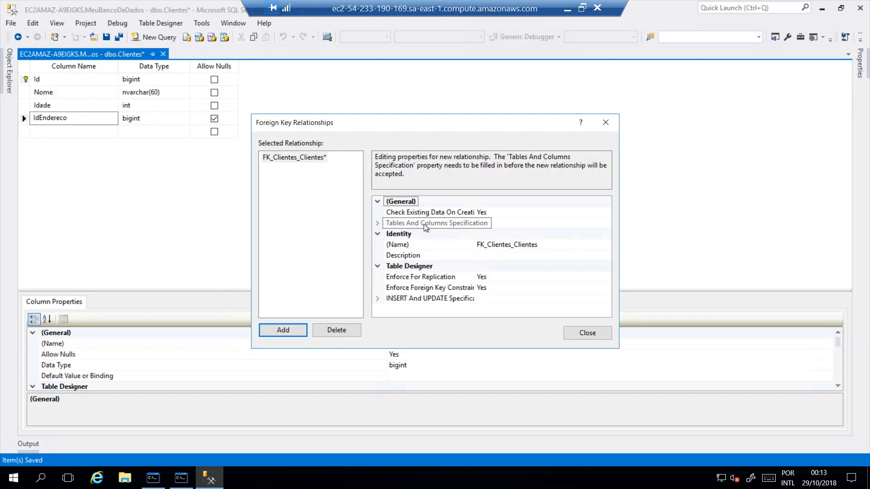
{"action": "left_click", "coordinate": [594, 223]}
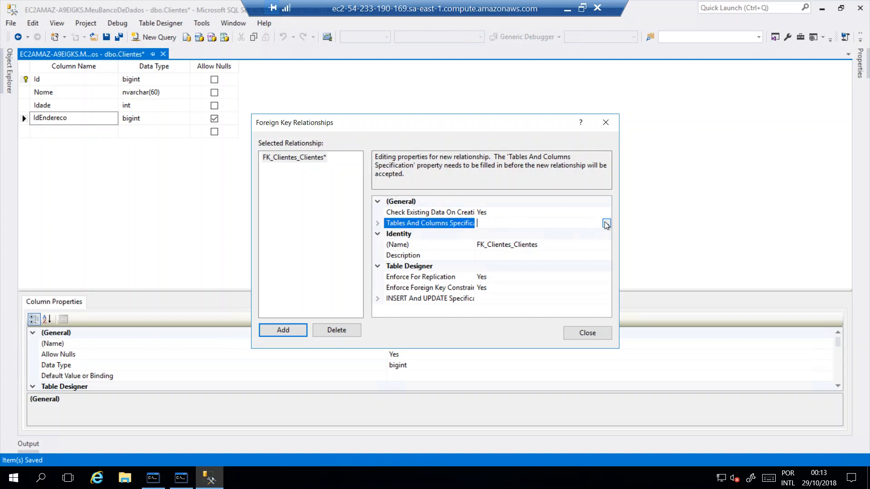
{"action": "left_click", "coordinate": [606, 224]}
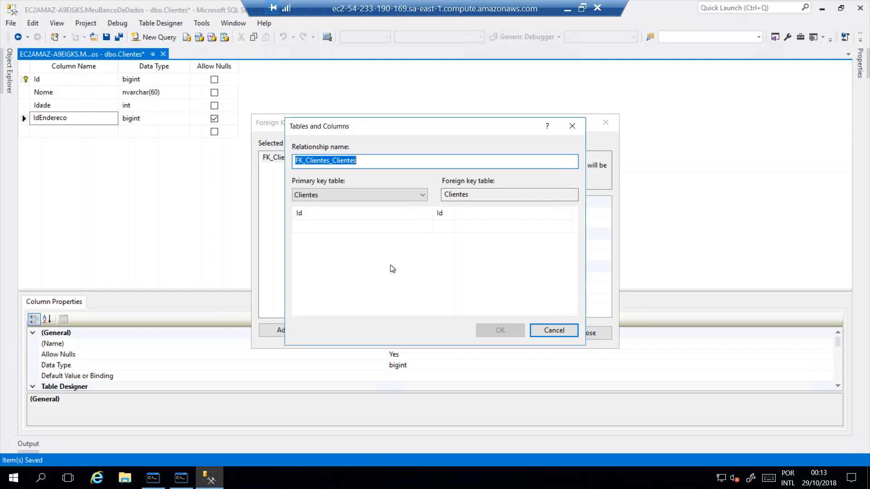
{"action": "type", "text": "FK_"}
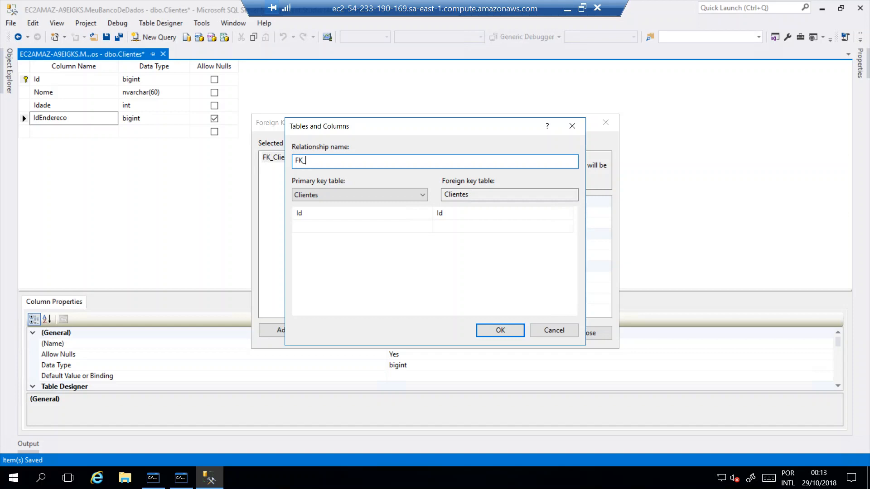
{"action": "type", "text": "Clientes_"}
{"action": "type", "text": "Enderecos"}
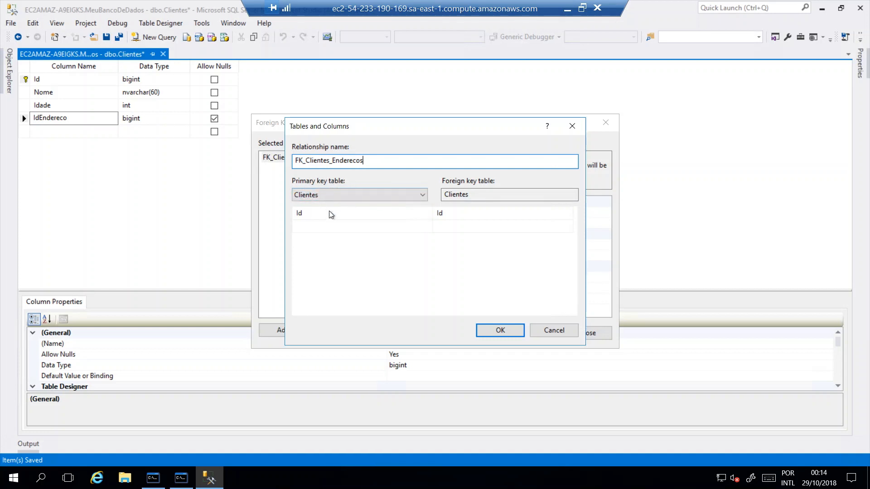
Choose Enderecos as the relationship's primary key table with Id as its key column
{"action": "left_click", "coordinate": [348, 197]}
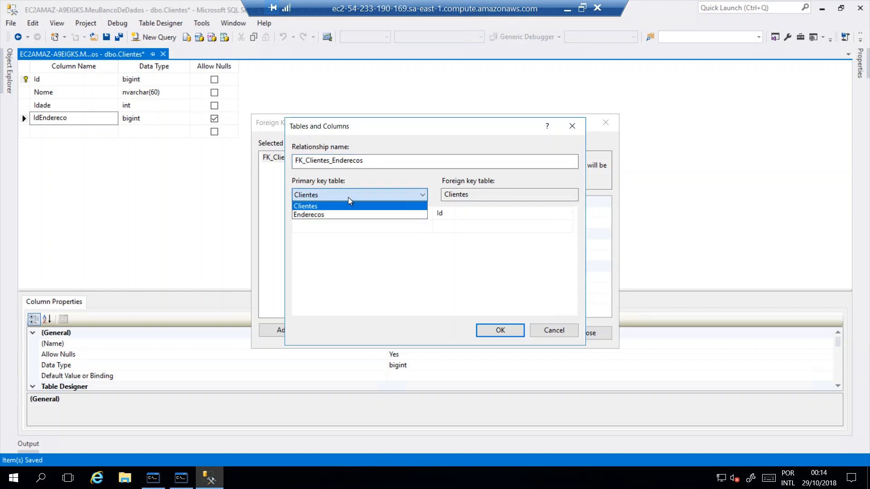
{"action": "left_click", "coordinate": [316, 215]}
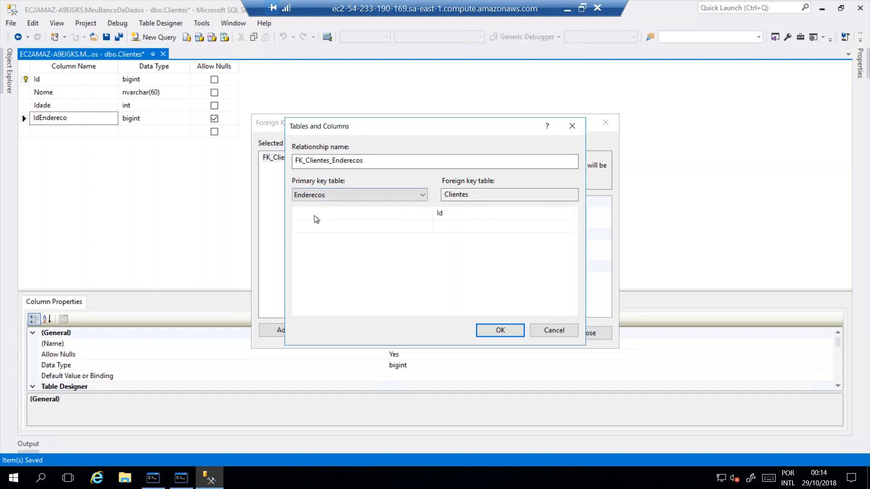
{"action": "left_click", "coordinate": [425, 216]}
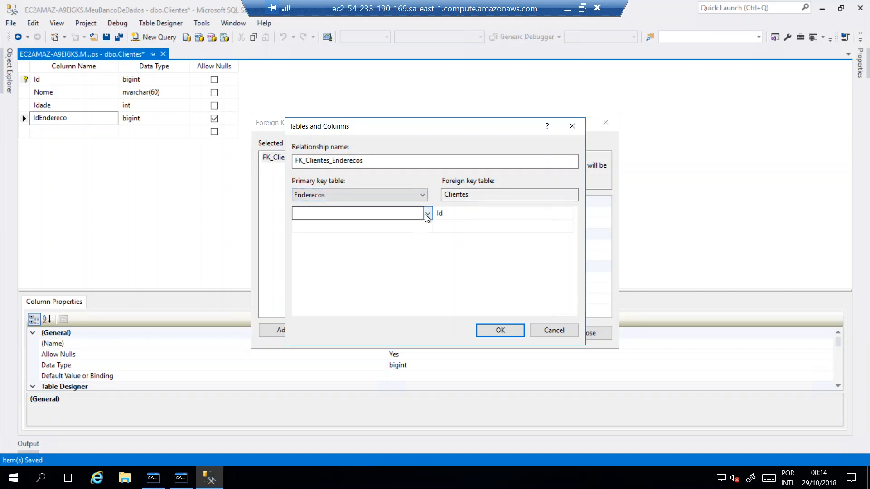
{"action": "left_click", "coordinate": [300, 236]}
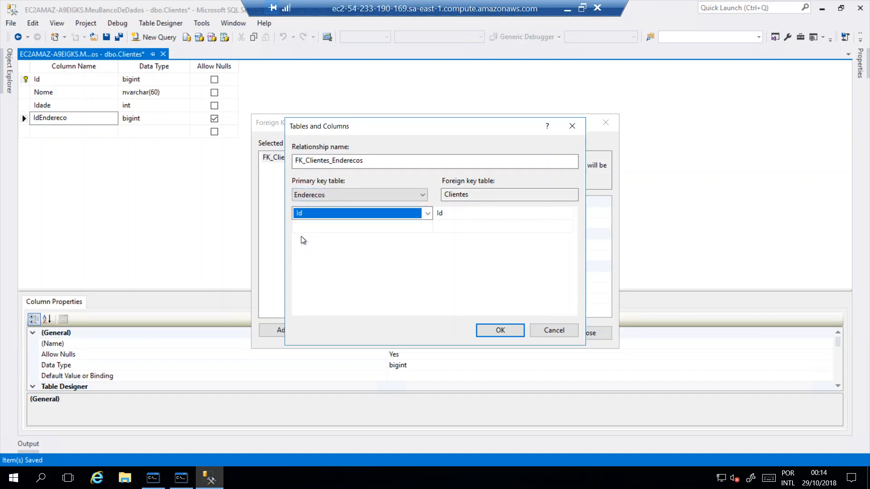
Set IdEndereco as the foreign key column of Clientes, then accept the mapping and close the relationship settings
{"action": "double_click", "coordinate": [451, 195]}
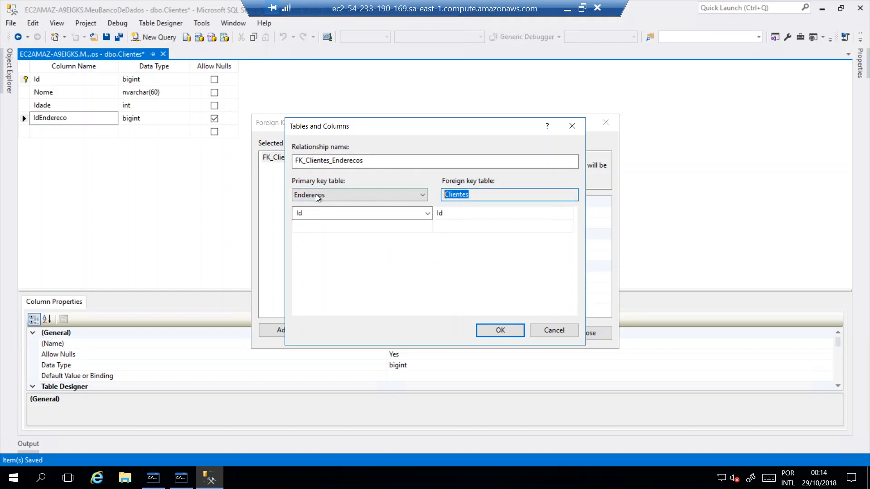
{"action": "left_click", "coordinate": [556, 218]}
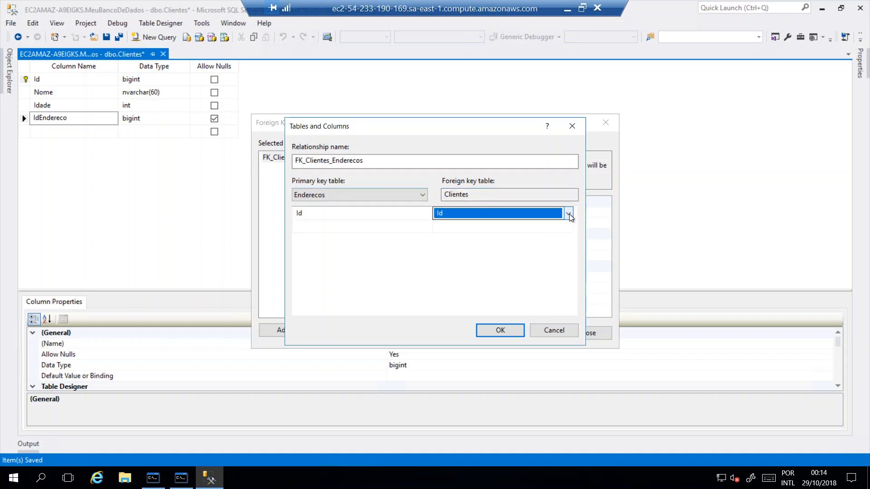
{"action": "left_click", "coordinate": [569, 214]}
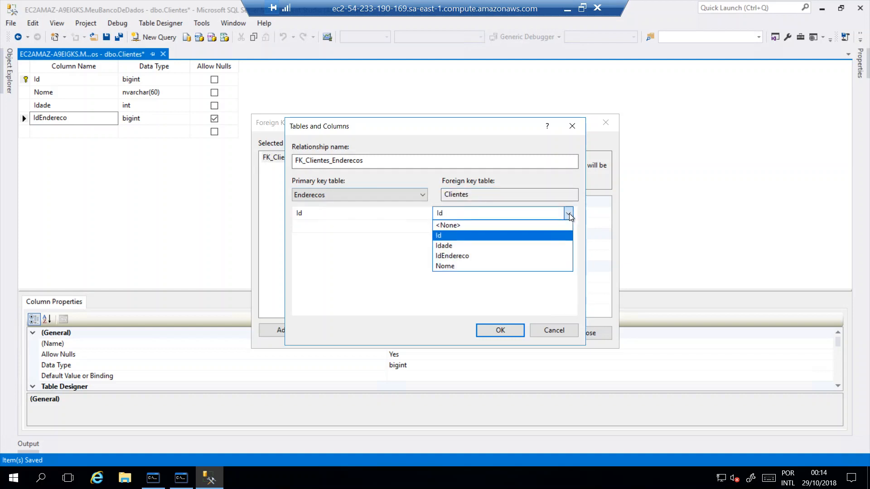
{"action": "left_click", "coordinate": [447, 257]}
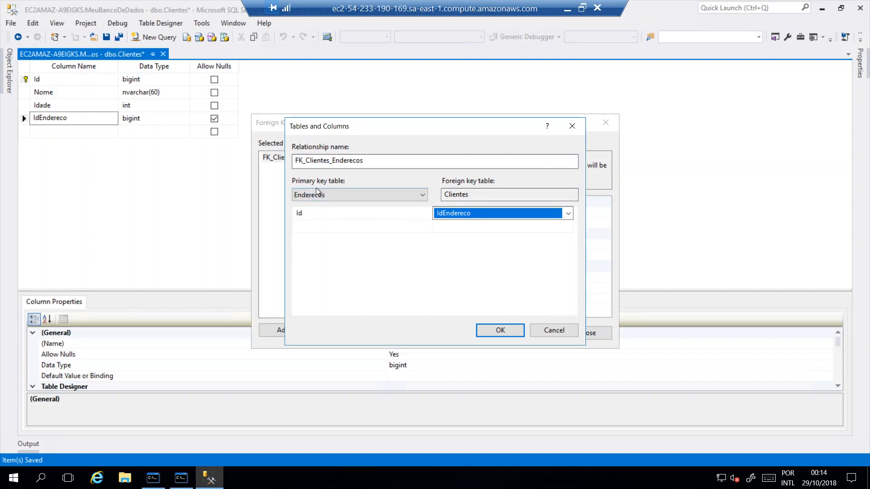
{"action": "left_click", "coordinate": [500, 330]}
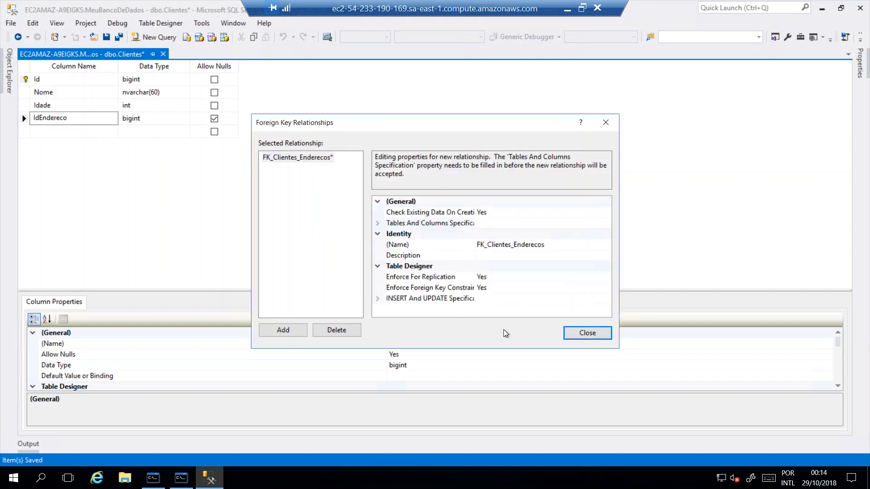
{"action": "left_click", "coordinate": [588, 333]}
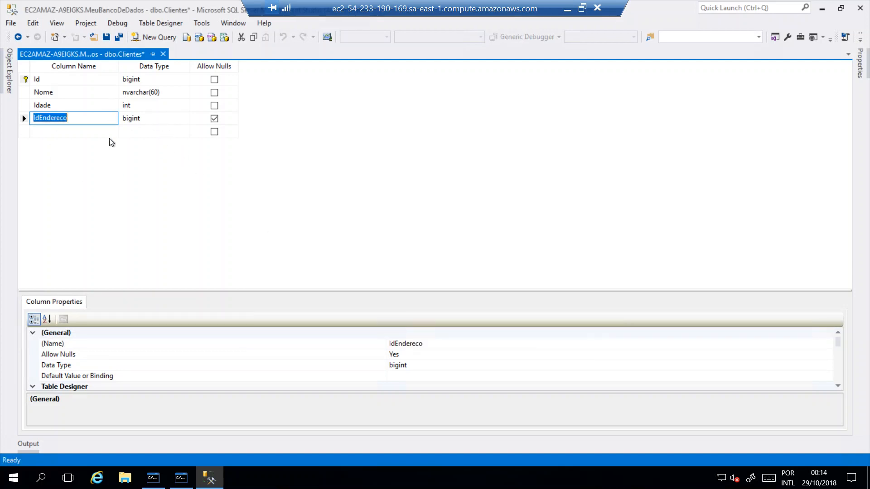
Save the Clientes table design and confirm saving the affected Enderecos and Clientes tables
{"action": "left_click", "coordinate": [107, 38]}
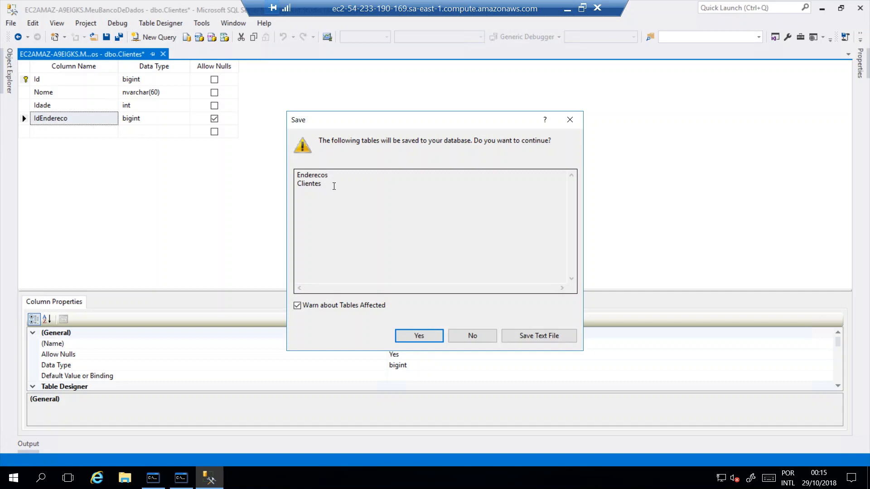
{"action": "left_click_drag", "start_coordinate": [334, 186], "coordinate": [278, 161]}
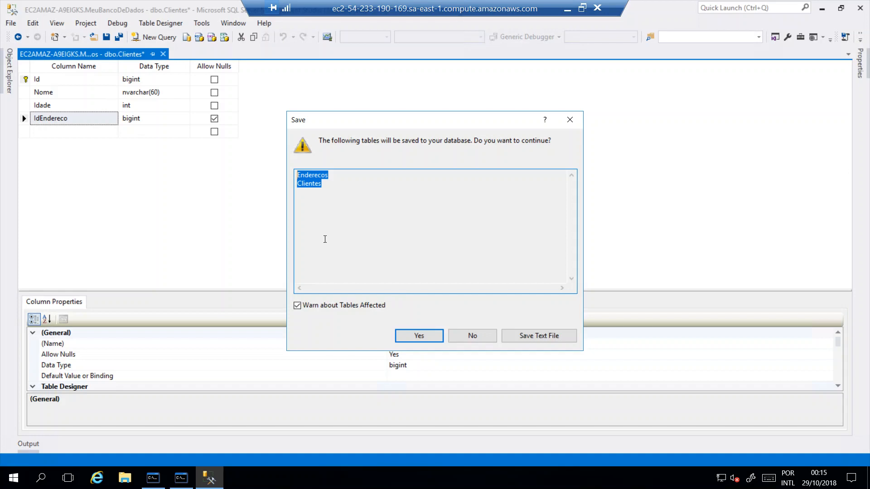
{"action": "left_click", "coordinate": [340, 220]}
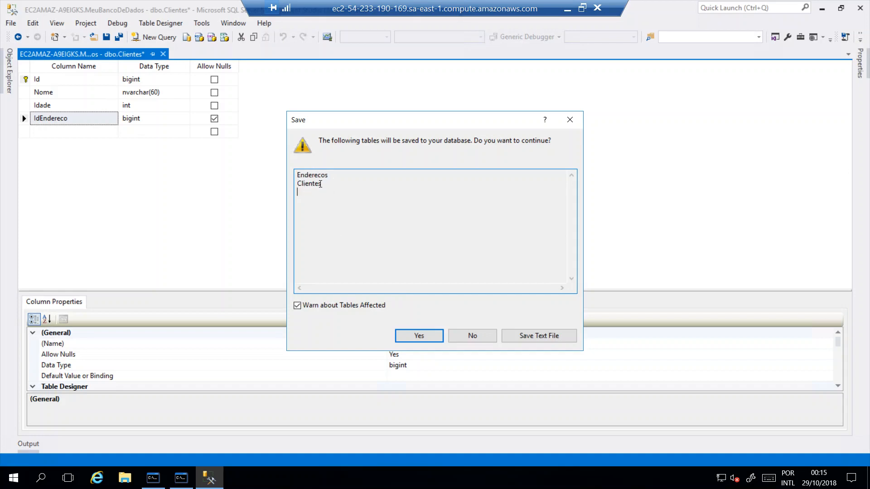
{"action": "left_click_drag", "start_coordinate": [327, 184], "coordinate": [294, 177]}
{"action": "left_click", "coordinate": [340, 201]}
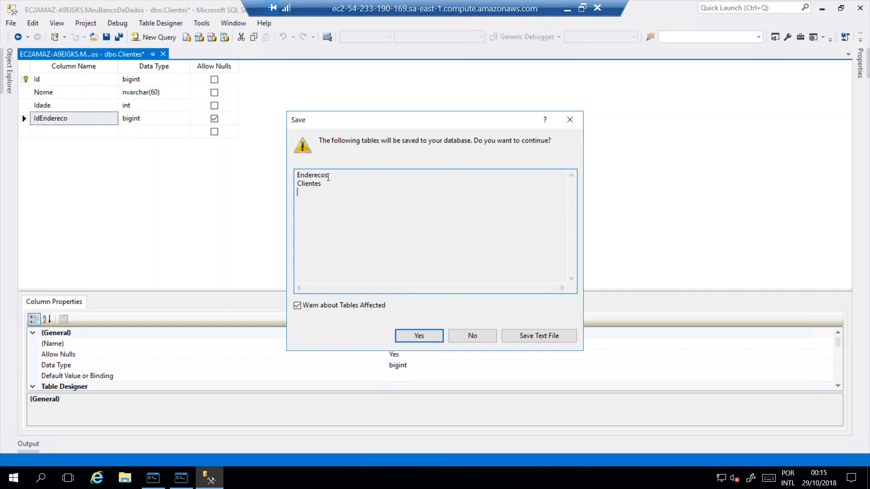
{"action": "left_click", "coordinate": [419, 336]}
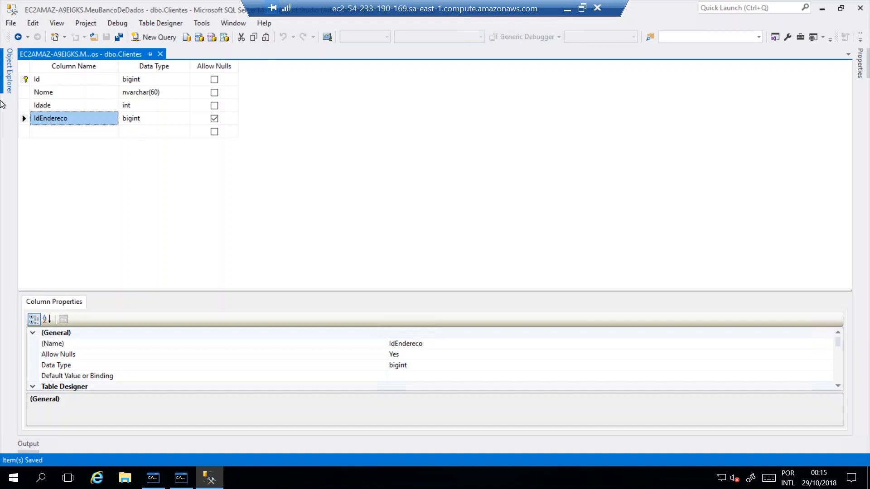
Refresh the dbo.Clientes columns in Object Explorer
{"action": "left_click", "coordinate": [9, 70]}
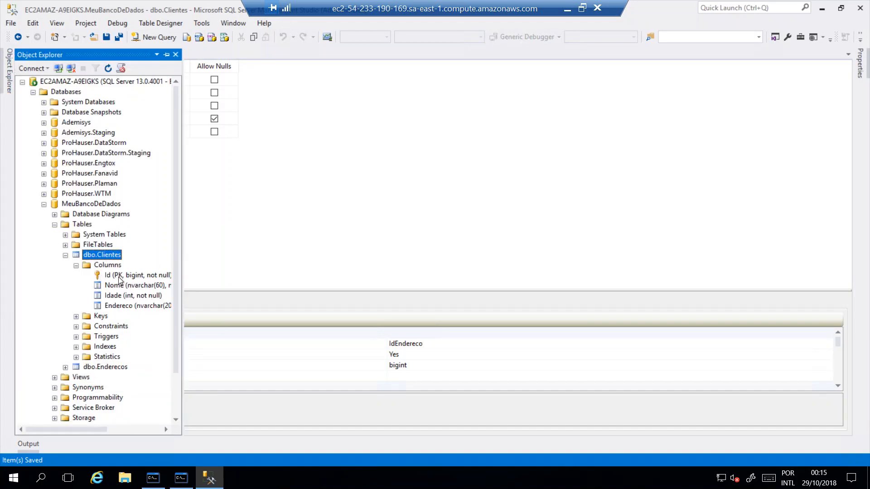
{"action": "left_click", "coordinate": [107, 266]}
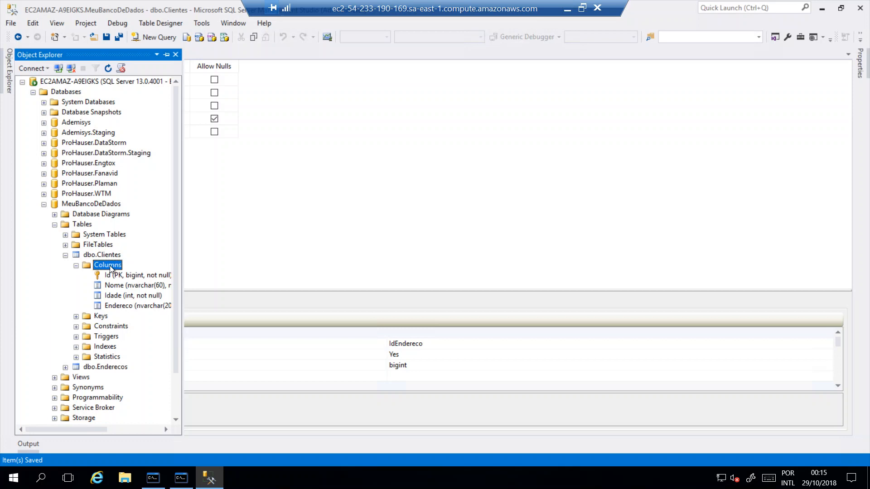
{"action": "left_click", "coordinate": [109, 68]}
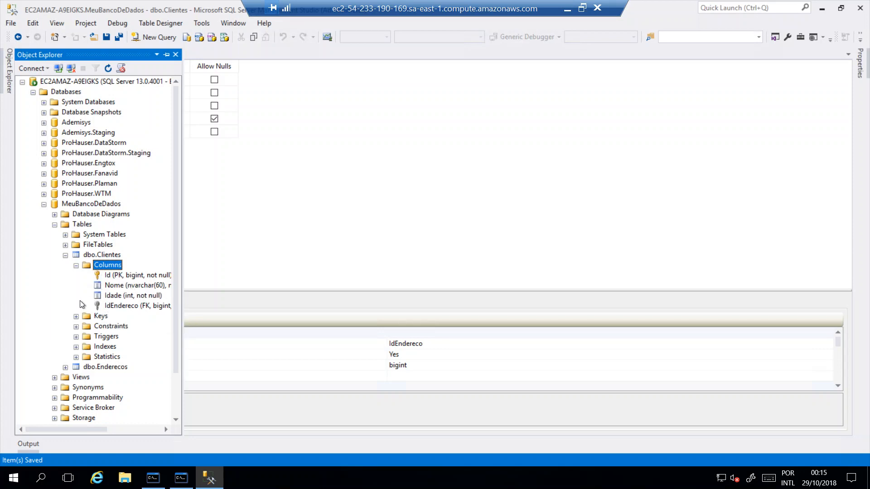
Switch to the Word document, review its Backup e Restore section, and return to the remote SQL Server Management Studio session
{"action": "left_click", "coordinate": [567, 7]}
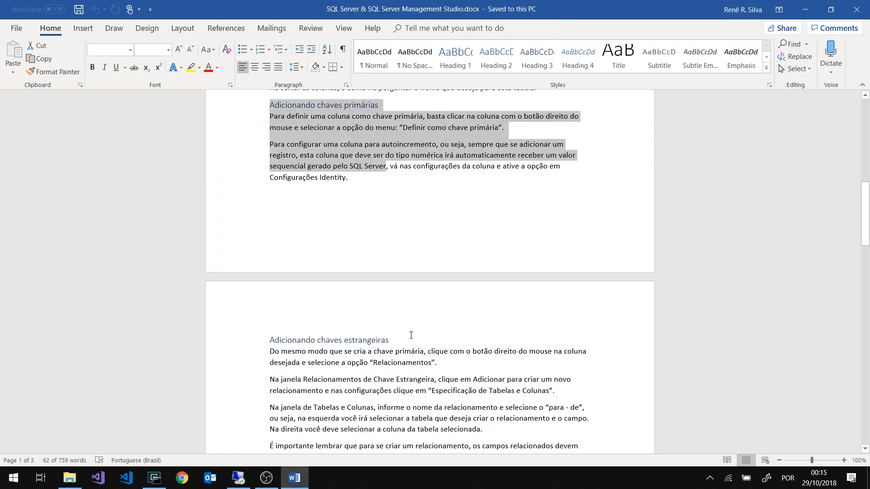
{"action": "scroll", "coordinate": [408, 344], "scroll_direction": "down", "scroll_amount": 4}
{"action": "scroll", "coordinate": [408, 344], "scroll_direction": "down", "scroll_amount": 7}
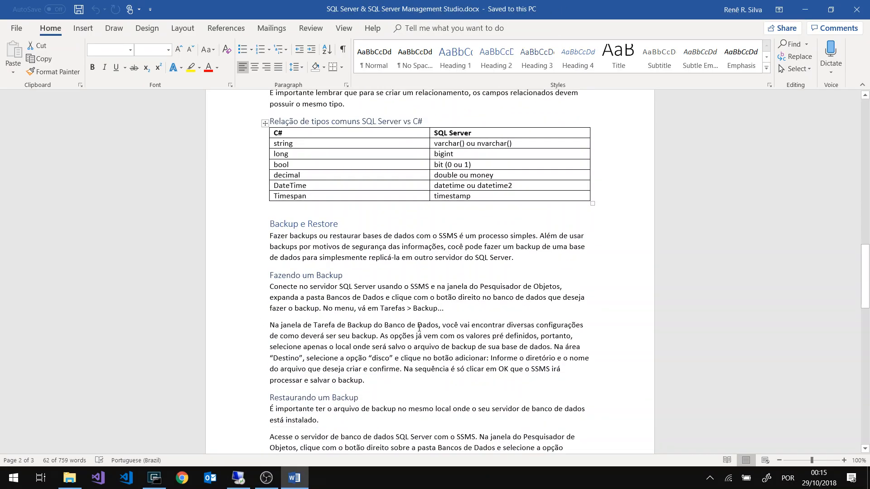
{"action": "left_click", "coordinate": [238, 478]}
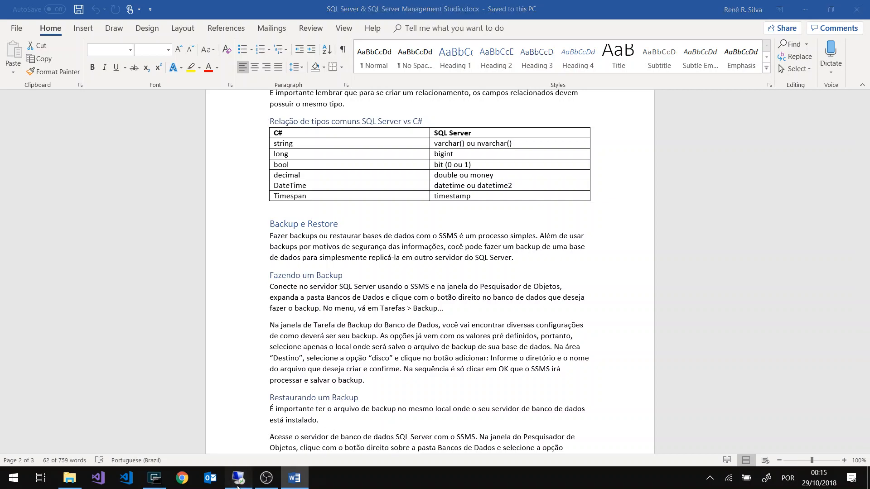
Open the Back Up task for the MeuBancoDeDados database, collapsing its Tables folder beforehand
{"action": "left_click", "coordinate": [66, 255]}
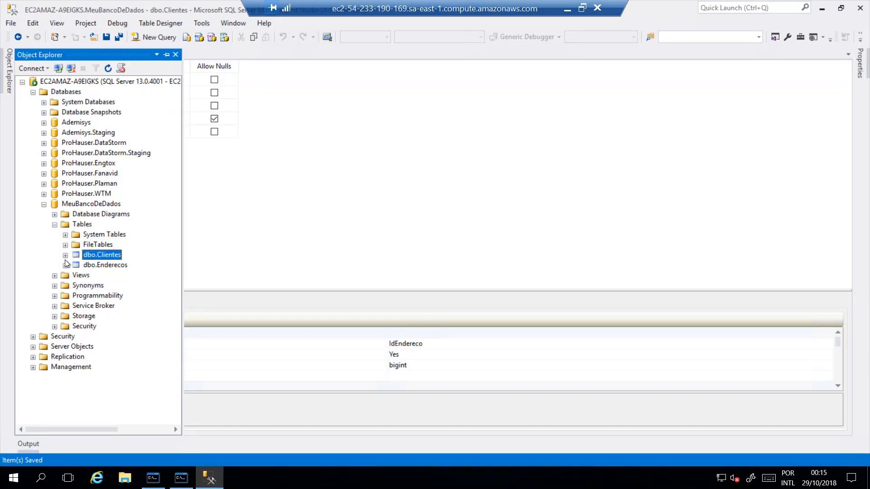
{"action": "left_click", "coordinate": [55, 225]}
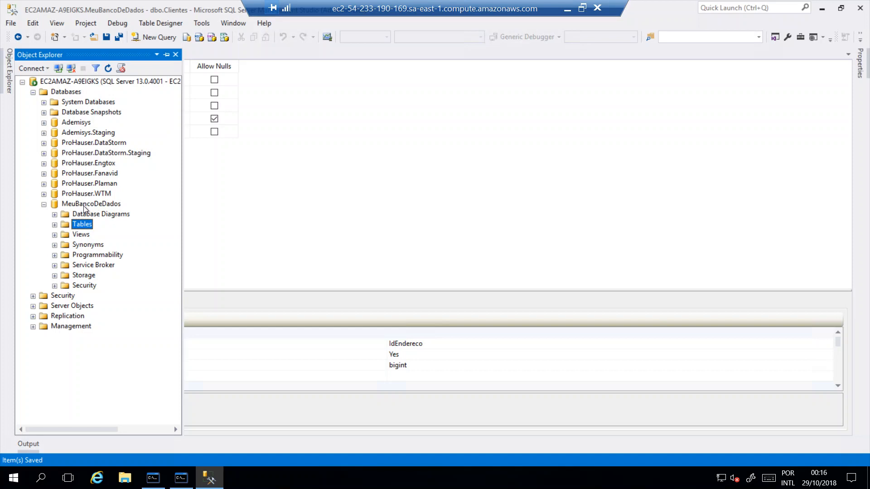
{"action": "right_click", "coordinate": [84, 205]}
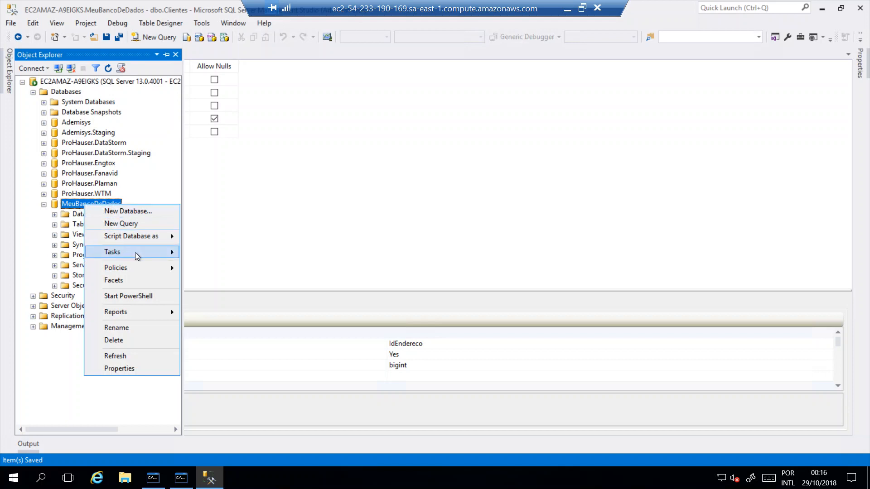
{"action": "mouse_move", "coordinate": [139, 257]}
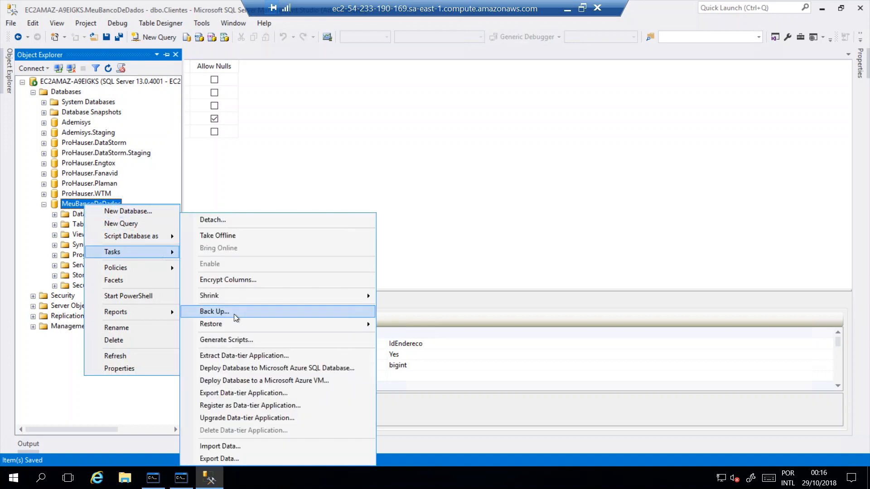
{"action": "left_click", "coordinate": [211, 314]}
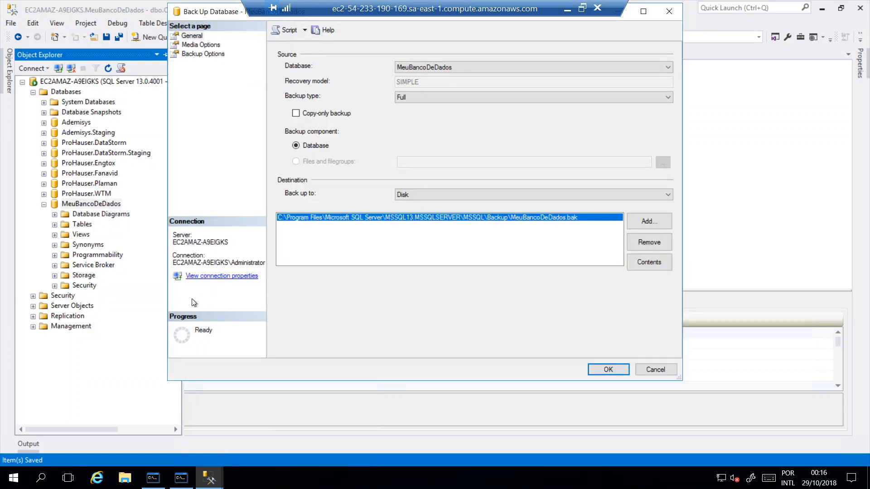
{"action": "left_click_drag", "start_coordinate": [226, 13], "coordinate": [219, 46]}
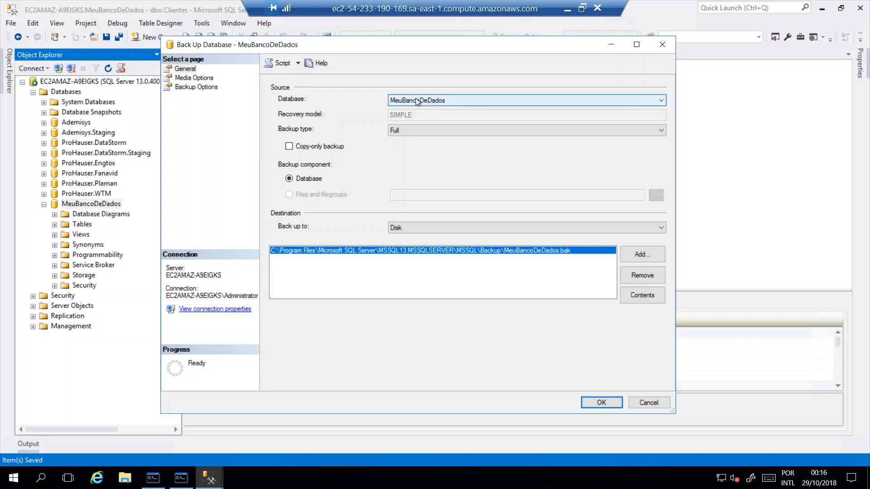
Review the backup type and destination options, keeping a Full backup to Disk
{"action": "left_click", "coordinate": [450, 130]}
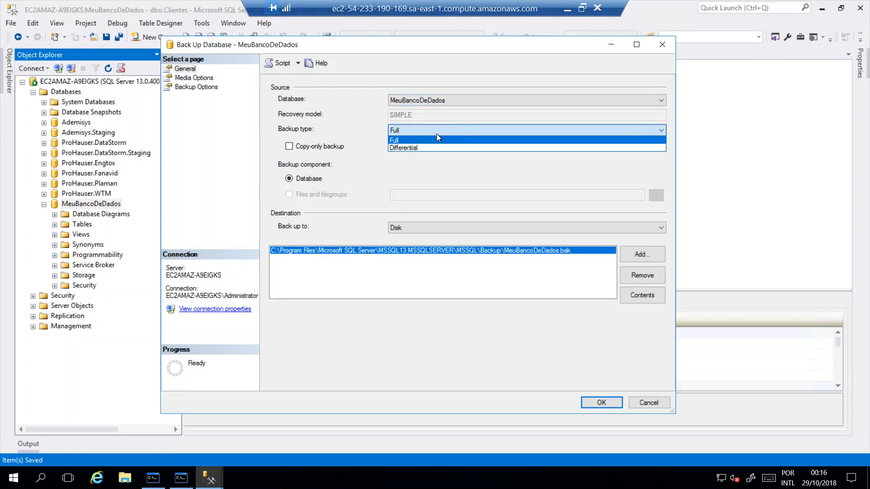
{"action": "left_click", "coordinate": [420, 131]}
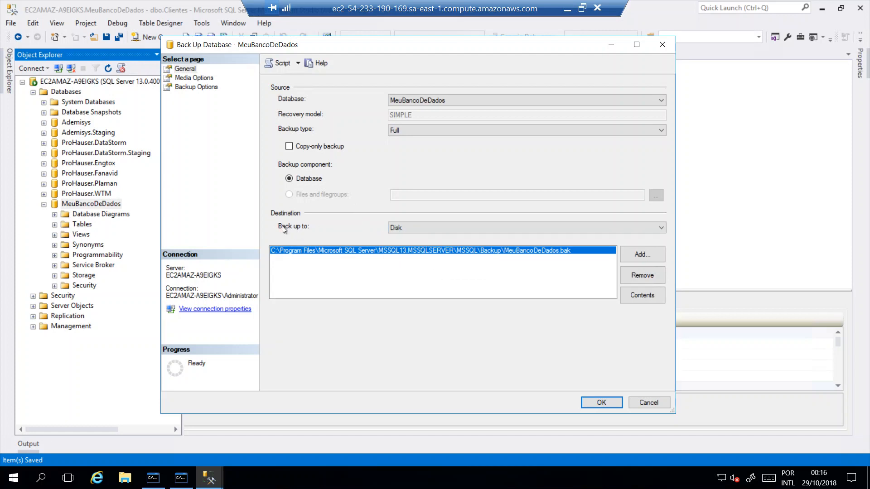
{"action": "left_click", "coordinate": [409, 227]}
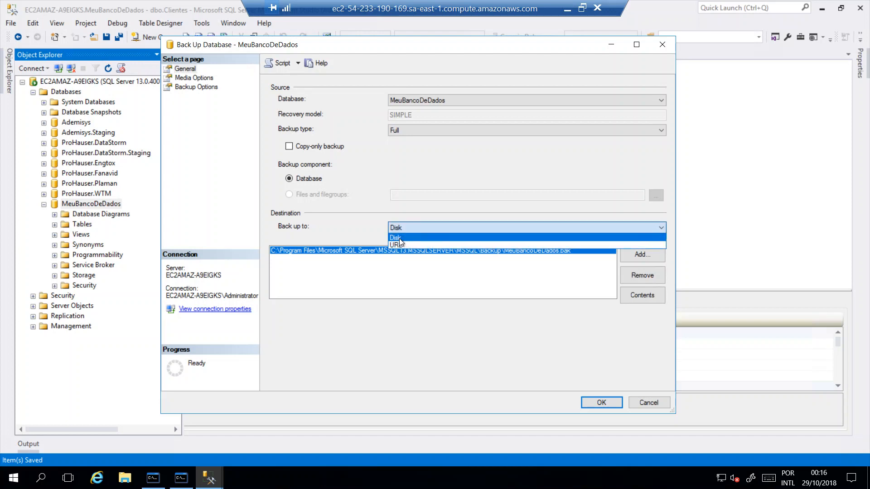
{"action": "left_click", "coordinate": [399, 238]}
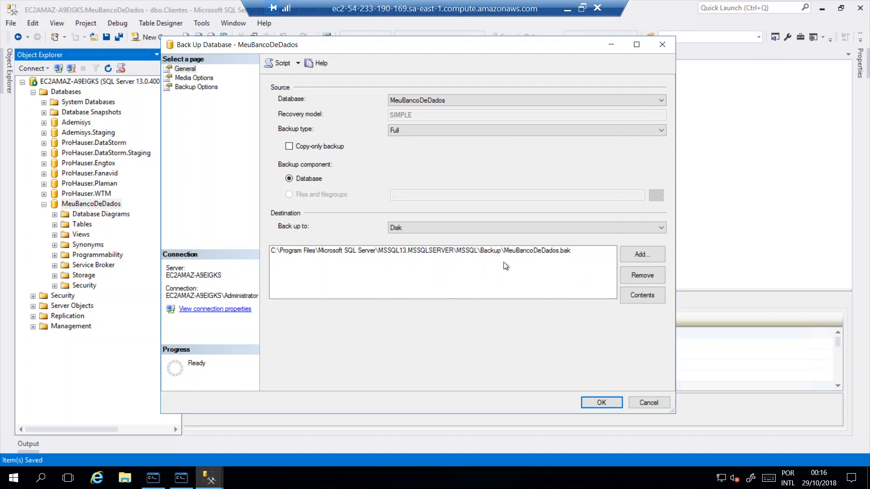
Remove the default MeuBancoDeDados.bak destination and start browsing for a new backup file location
{"action": "left_click", "coordinate": [513, 252]}
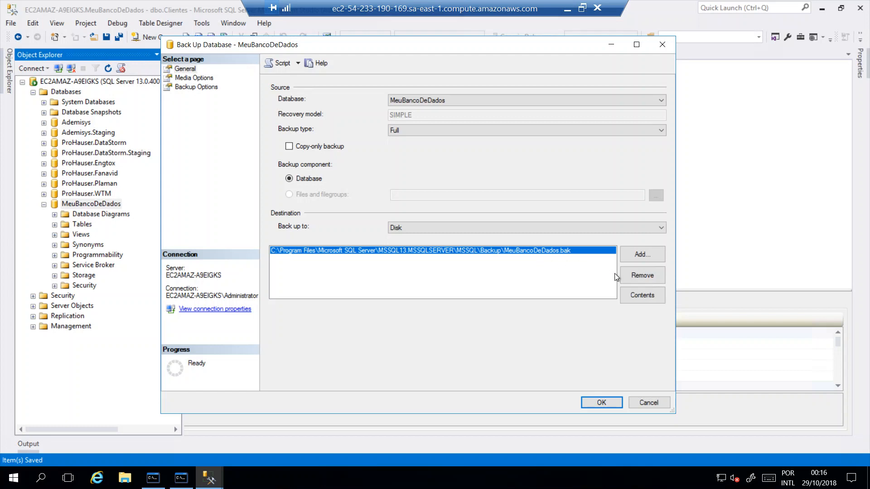
{"action": "left_click", "coordinate": [639, 275]}
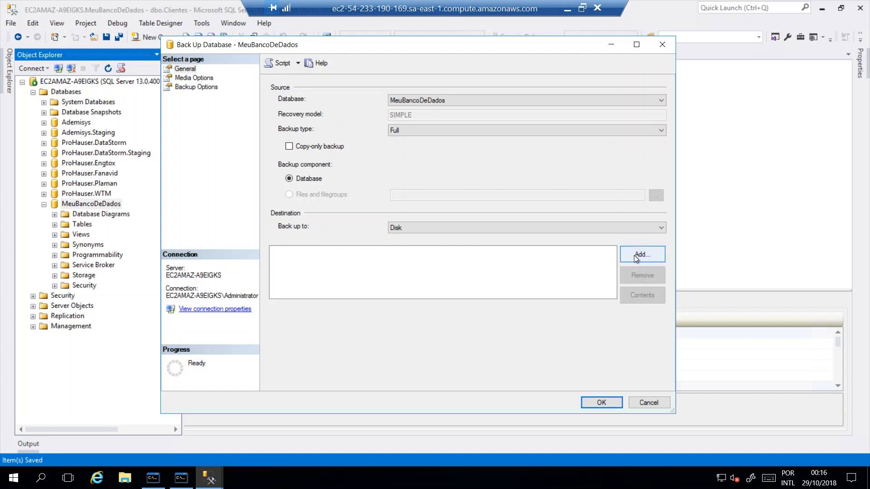
{"action": "left_click", "coordinate": [635, 254]}
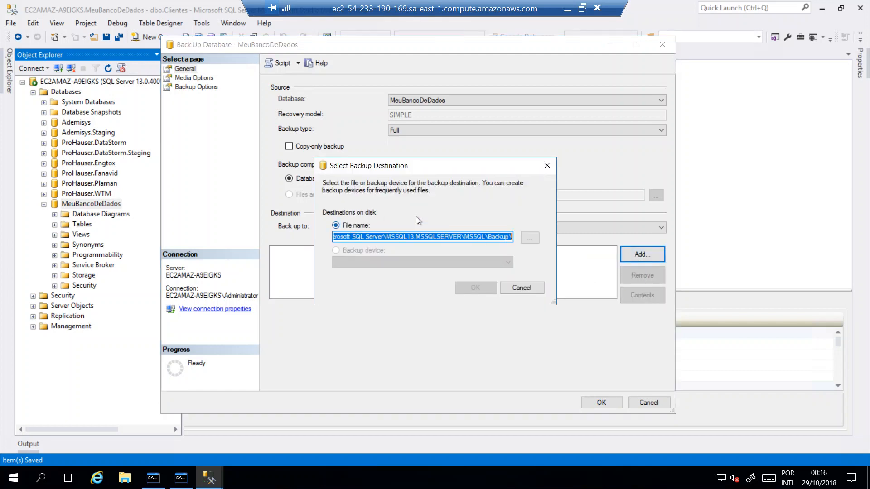
{"action": "left_click", "coordinate": [531, 238]}
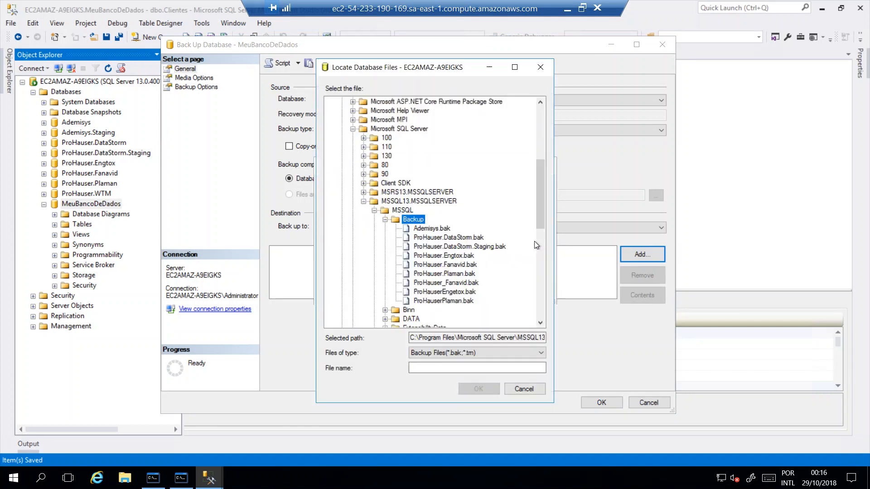
Choose the C:\bkp folder as the location for the backup file
{"action": "left_click", "coordinate": [363, 202]}
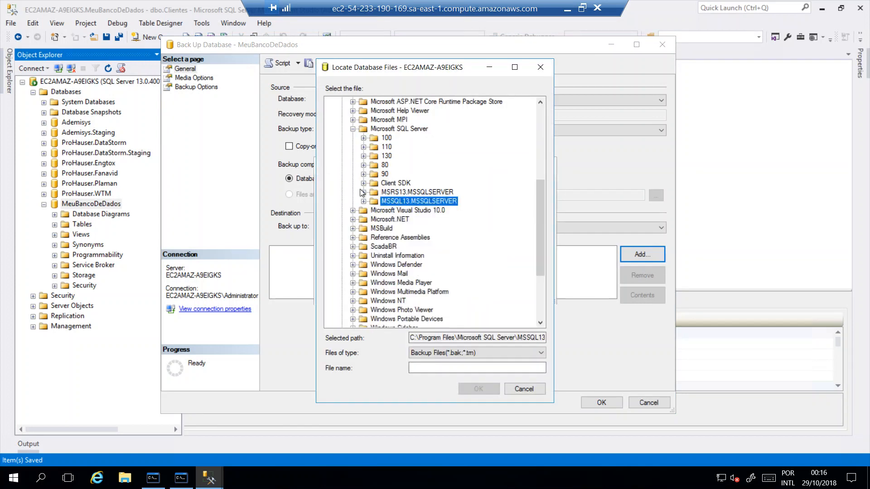
{"action": "left_click", "coordinate": [352, 129]}
{"action": "scroll", "coordinate": [386, 236], "scroll_direction": "up", "scroll_amount": 6}
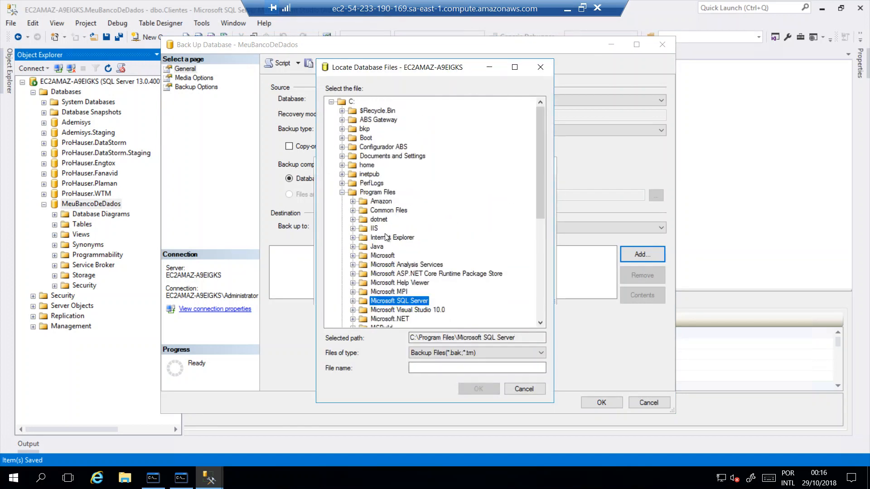
{"action": "left_click", "coordinate": [342, 192]}
{"action": "left_click", "coordinate": [365, 129]}
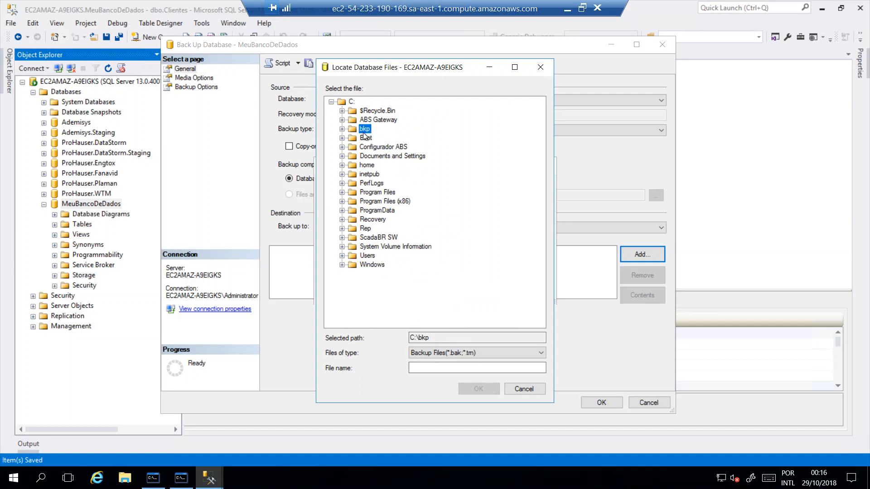
Name the backup file MeuBD.bak
{"action": "left_click", "coordinate": [426, 369]}
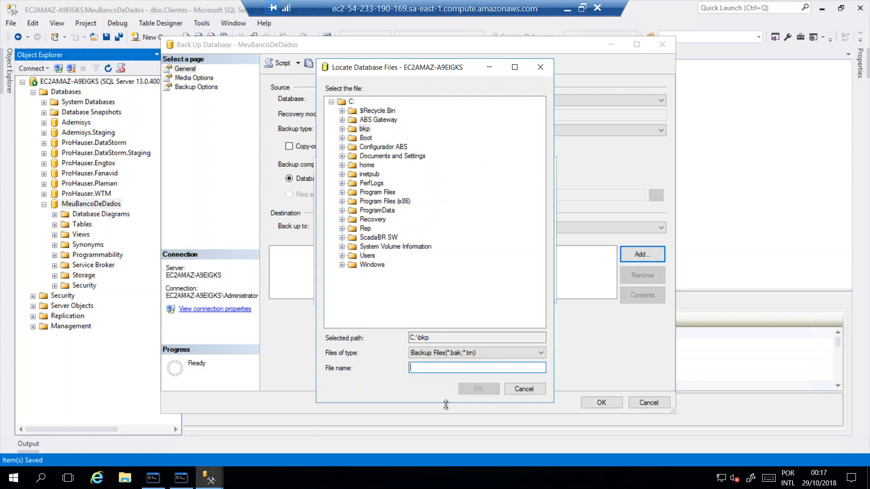
{"action": "type", "text": "MeuBan"}
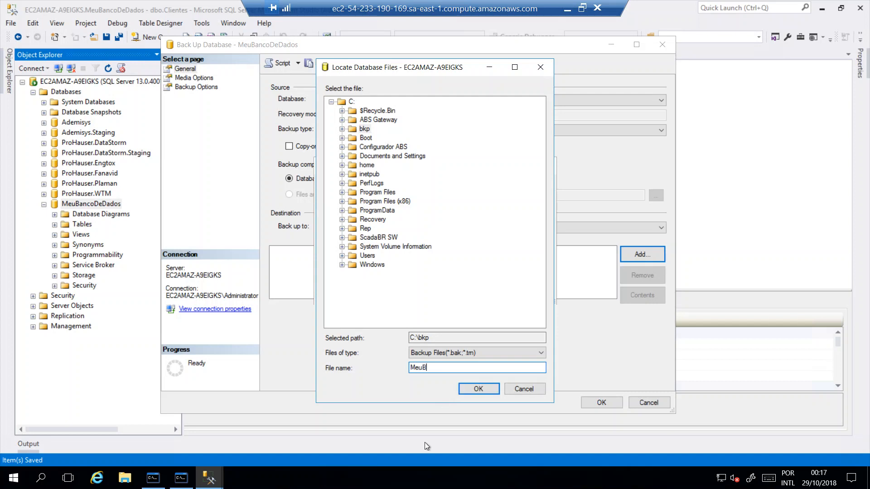
{"action": "key", "text": "BackSpace"}
{"action": "key", "text": "BackSpace"}
{"action": "type", "text": "D.bak"}
{"action": "left_click", "coordinate": [471, 352]}
{"action": "left_click", "coordinate": [473, 349]}
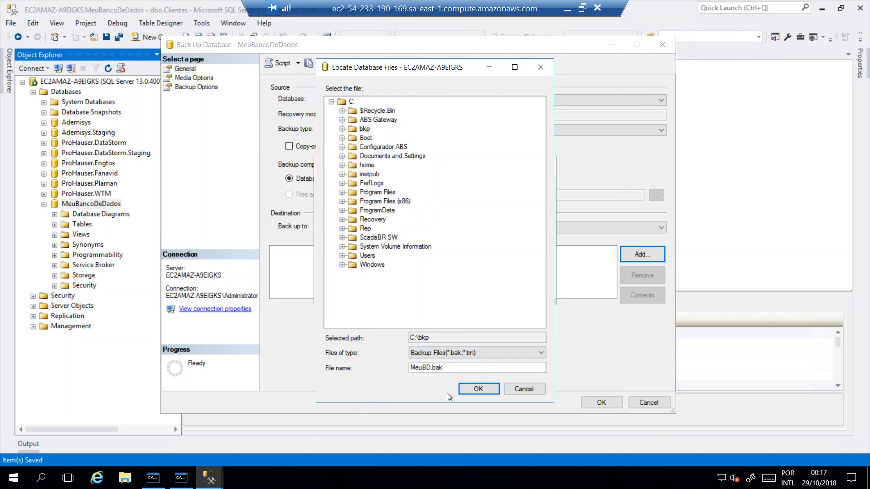
Accept C:\bkp\MeuBD.bak as the backup destination and run the database backup
{"action": "left_click", "coordinate": [364, 129]}
{"action": "left_click", "coordinate": [469, 392]}
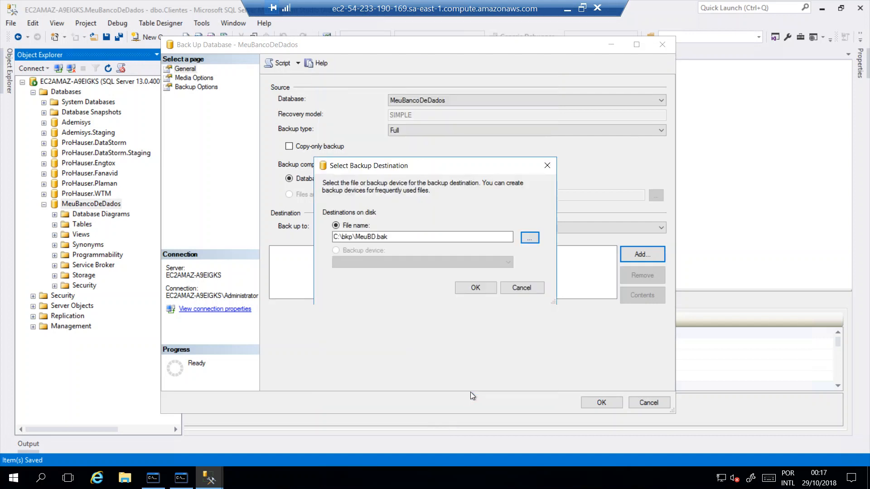
{"action": "left_click", "coordinate": [480, 291]}
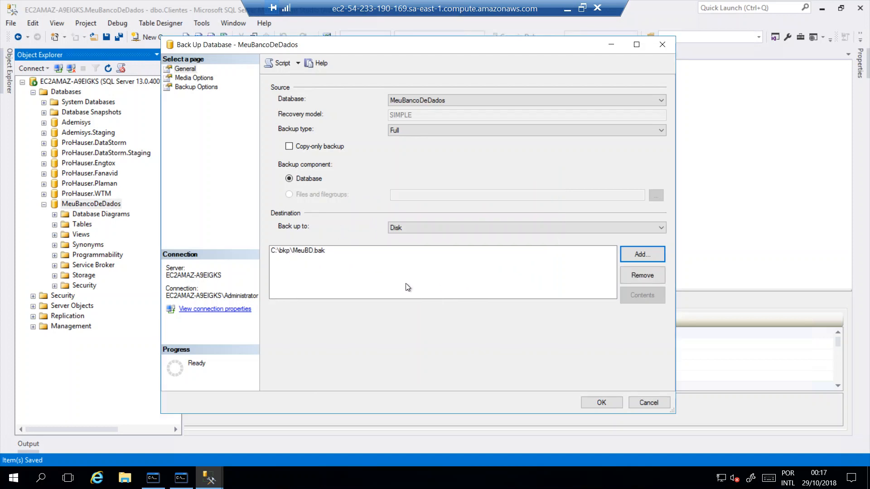
{"action": "left_click", "coordinate": [601, 404]}
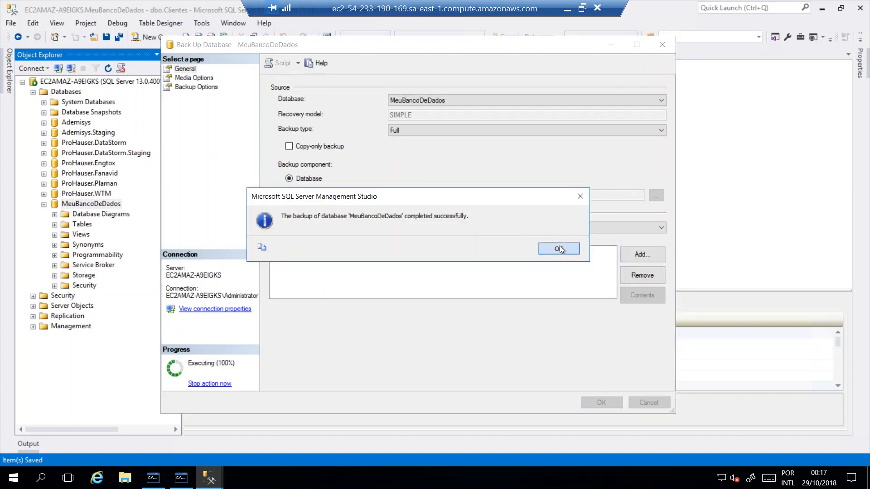
{"action": "left_click", "coordinate": [559, 247]}
Check for the MeuBD.bak file in the C:\bkp folder using File Explorer, then close that window
{"action": "left_click", "coordinate": [122, 479]}
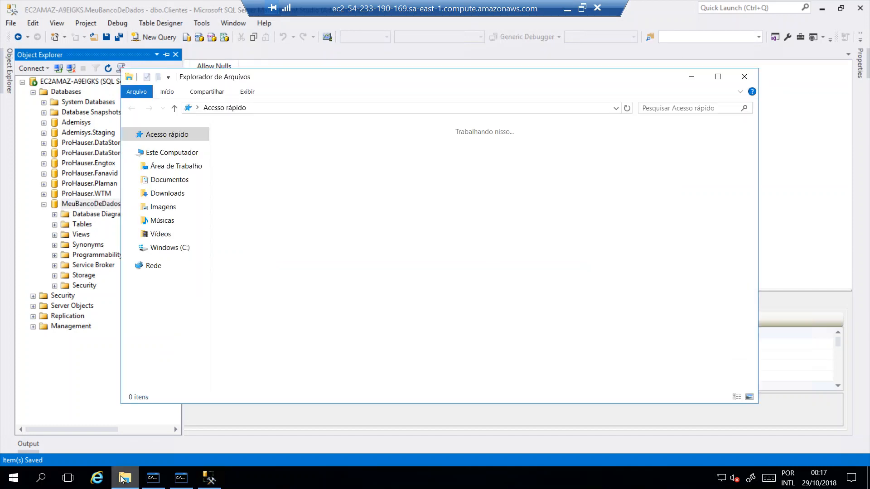
{"action": "left_click", "coordinate": [173, 251]}
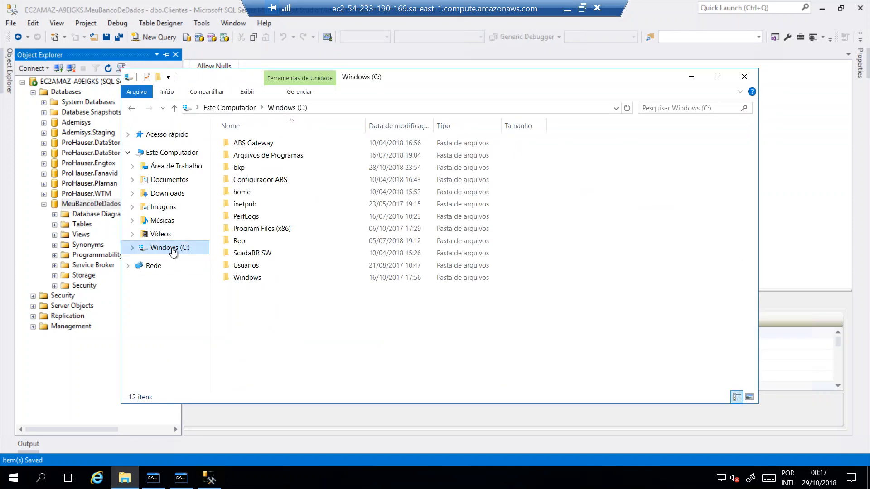
{"action": "left_click", "coordinate": [239, 168]}
{"action": "double_click", "coordinate": [240, 168]}
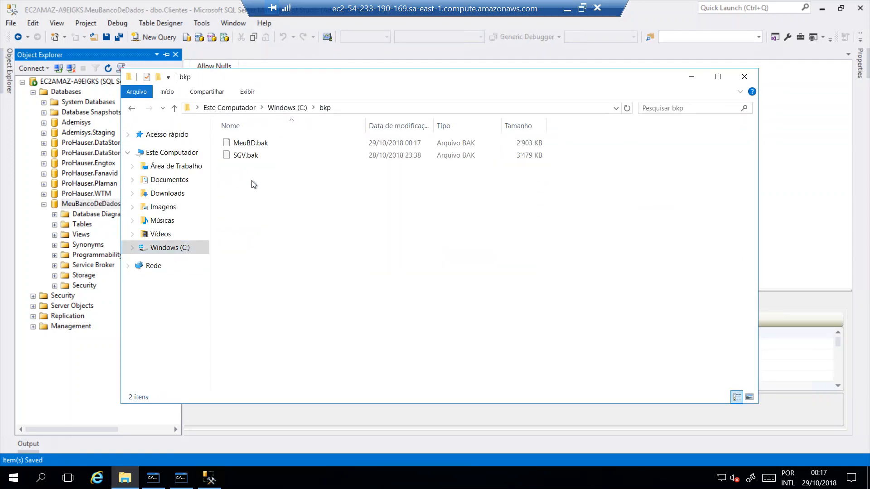
{"action": "left_click", "coordinate": [250, 145]}
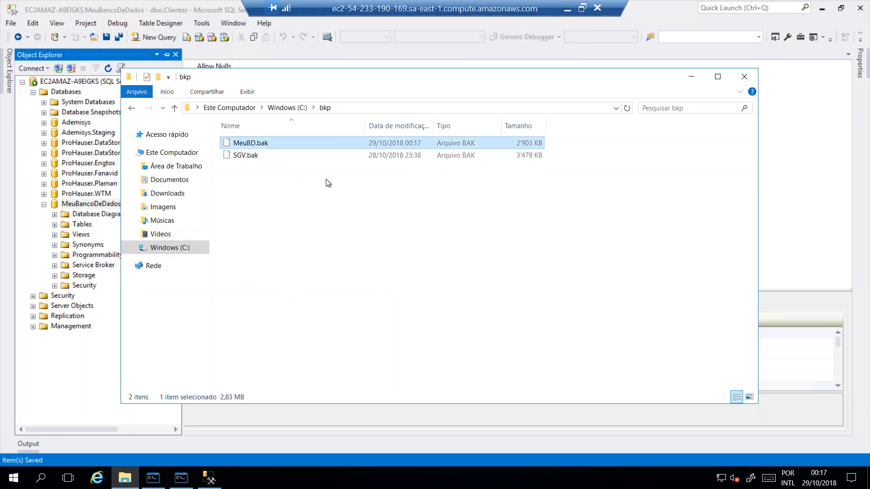
{"action": "left_click", "coordinate": [744, 77]}
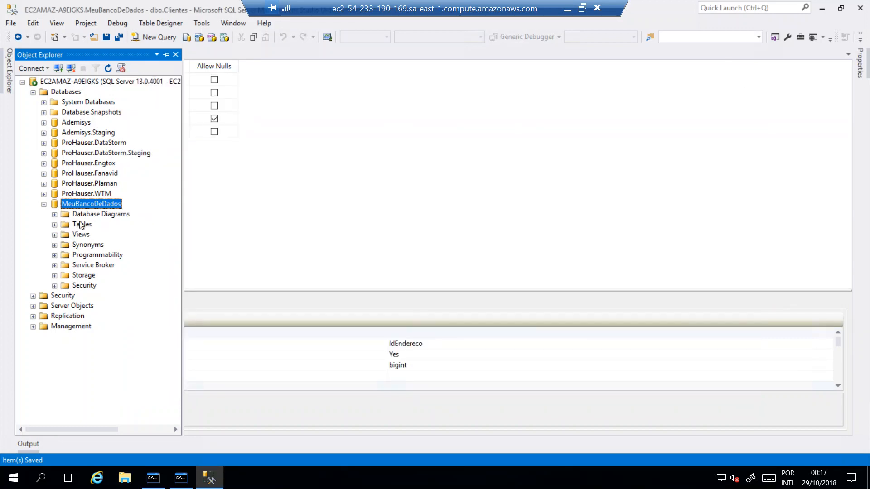
Open the Restore Database task from the Databases folder and set the restore source to Device
{"action": "left_click", "coordinate": [44, 205]}
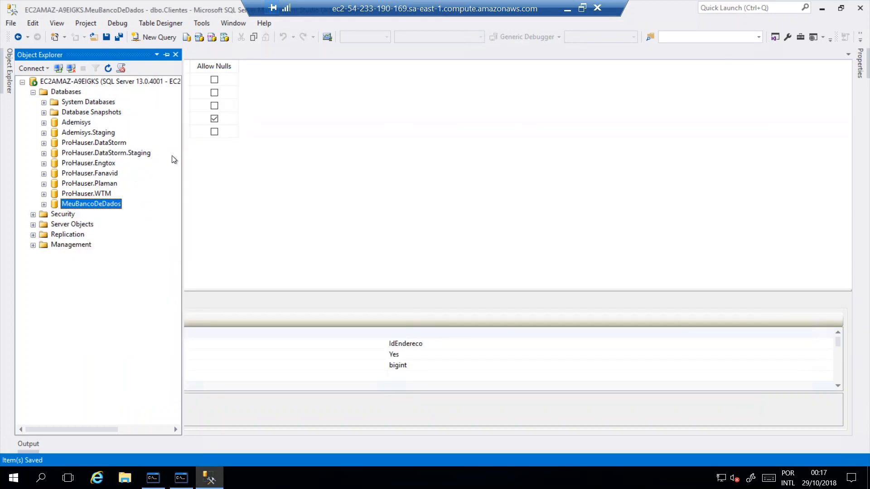
{"action": "left_click", "coordinate": [73, 92]}
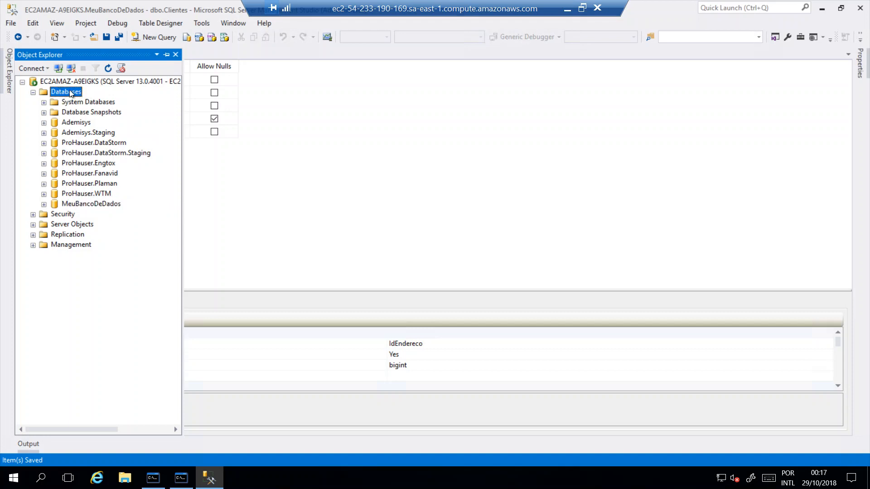
{"action": "right_click", "coordinate": [71, 93]}
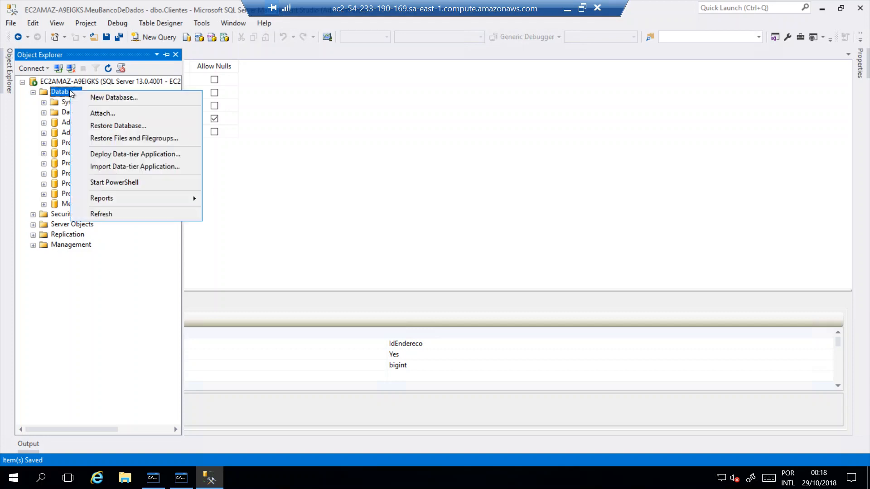
{"action": "left_click", "coordinate": [121, 131]}
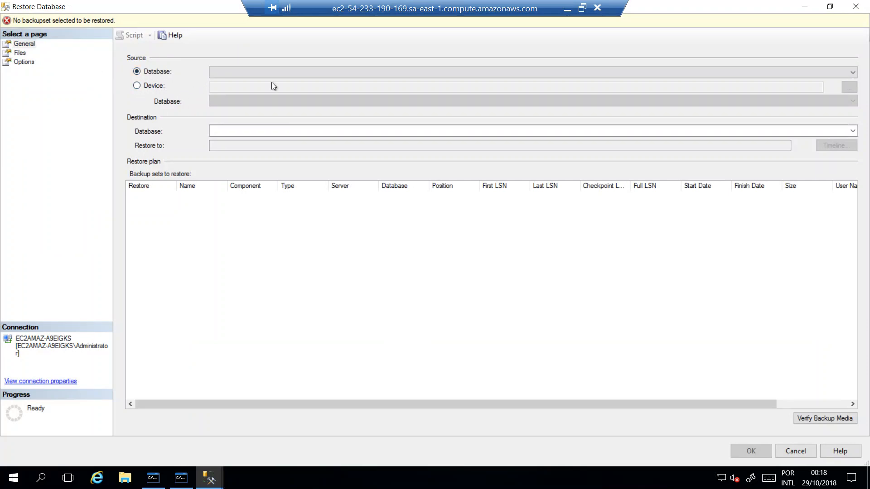
{"action": "left_click", "coordinate": [276, 71]}
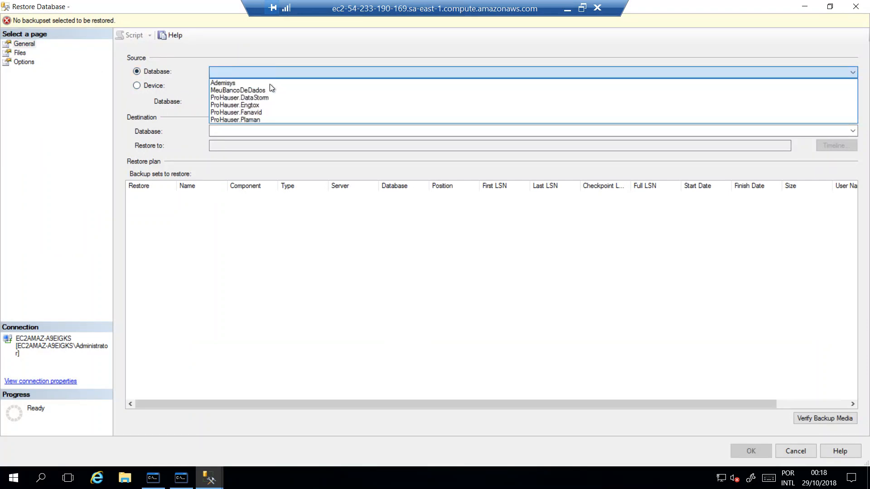
{"action": "left_click", "coordinate": [282, 74]}
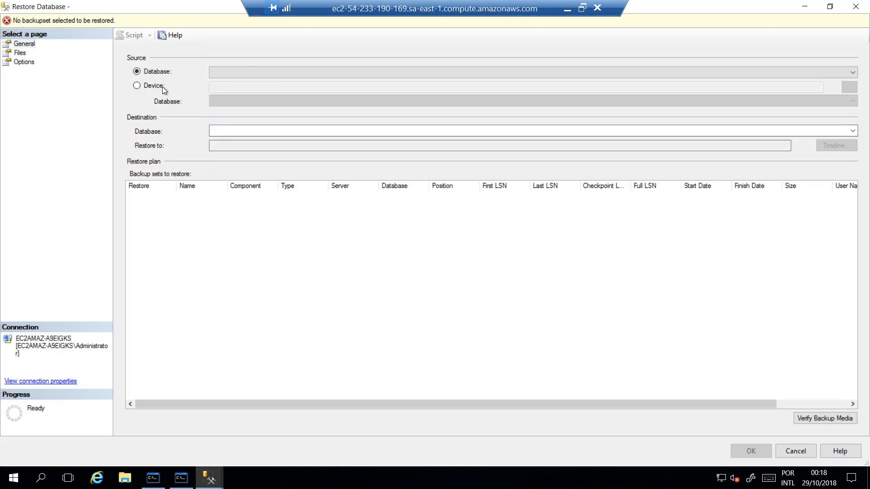
{"action": "left_click", "coordinate": [150, 87]}
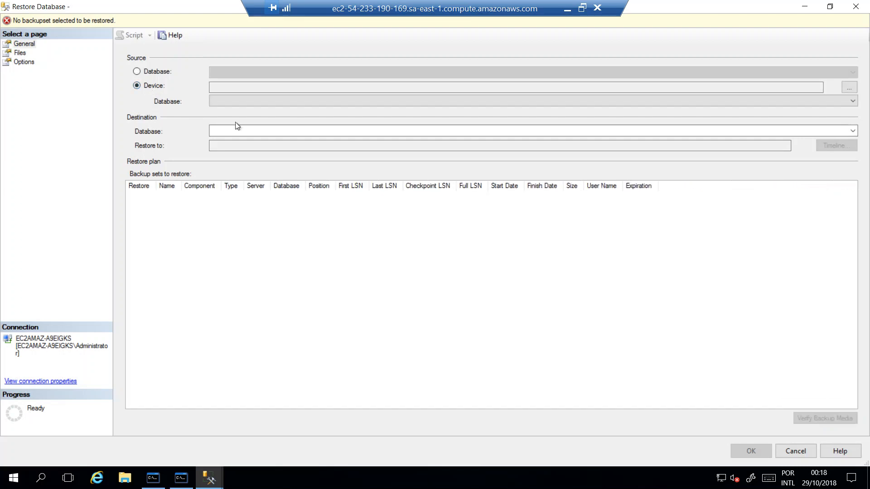
Add a backup file as the restore device and select SGV.bak in the C:\bkp folder
{"action": "left_click", "coordinate": [849, 88]}
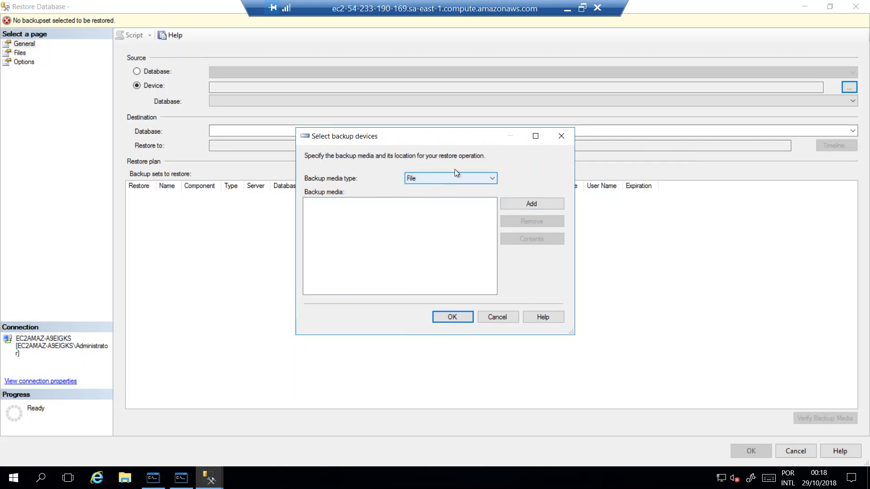
{"action": "left_click", "coordinate": [529, 204]}
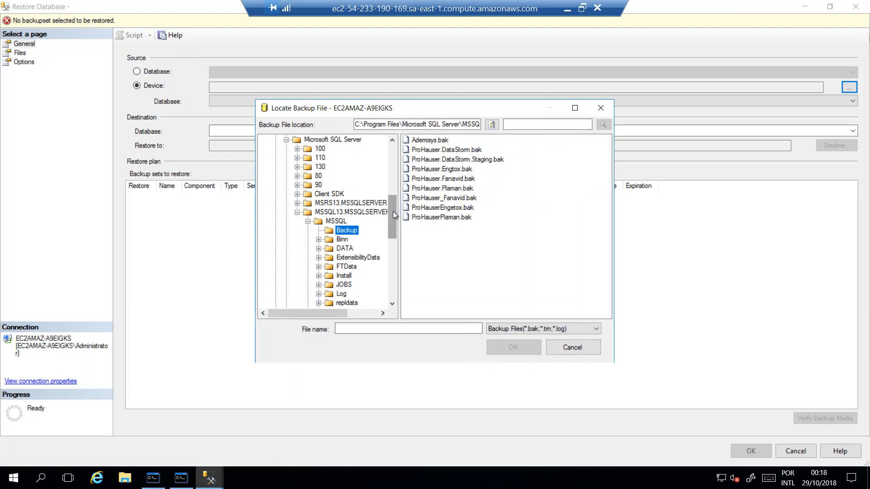
{"action": "scroll", "coordinate": [393, 211], "scroll_direction": "up", "scroll_amount": 7}
{"action": "left_click", "coordinate": [298, 167]}
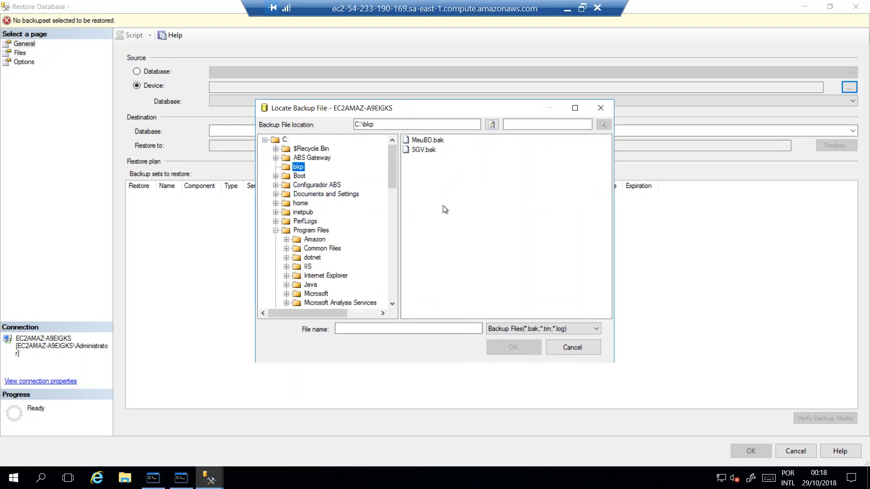
{"action": "left_click", "coordinate": [414, 150]}
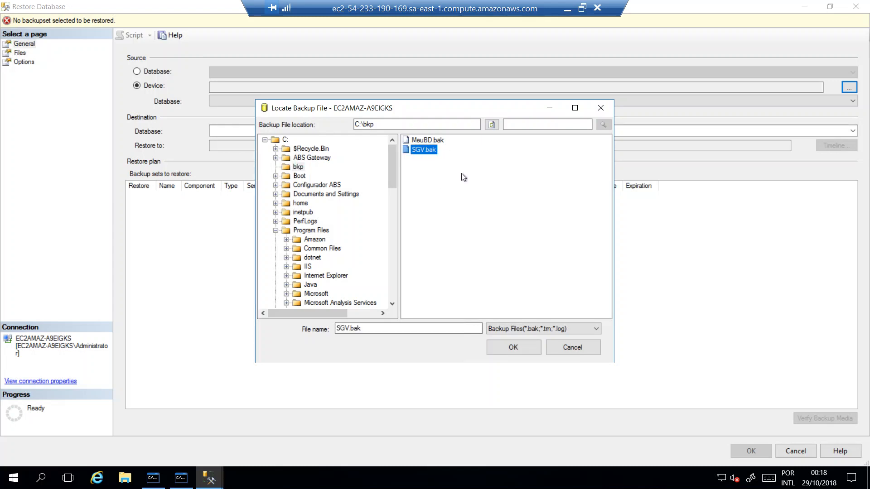
Check the local SQL course folder for SGV.bak in File Explorer, then return to the remote desktop session
{"action": "left_click", "coordinate": [567, 9]}
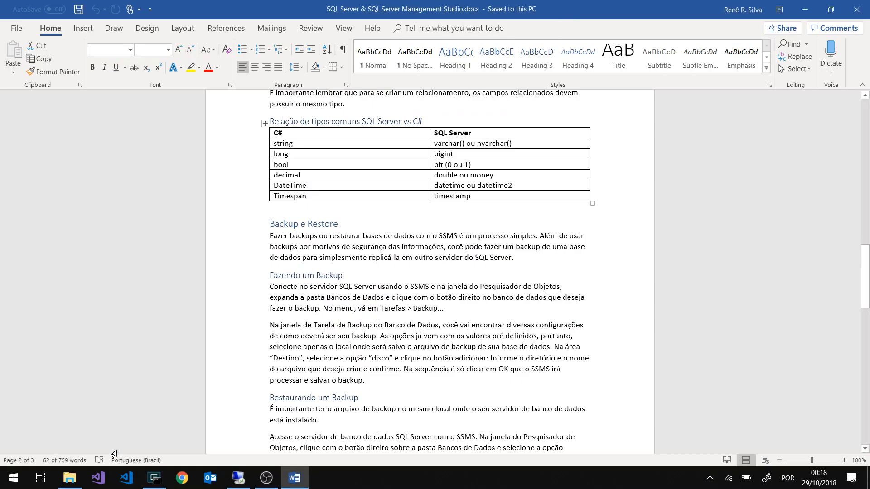
{"action": "left_click", "coordinate": [81, 479]}
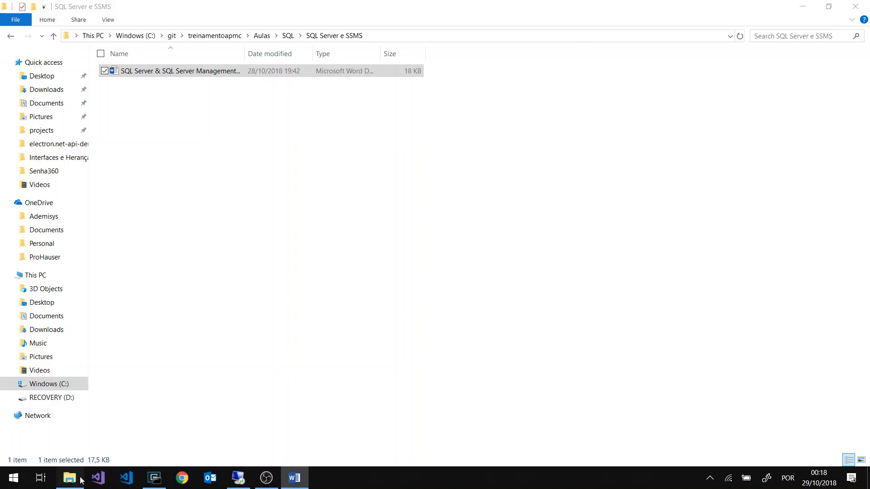
{"action": "left_click", "coordinate": [288, 36]}
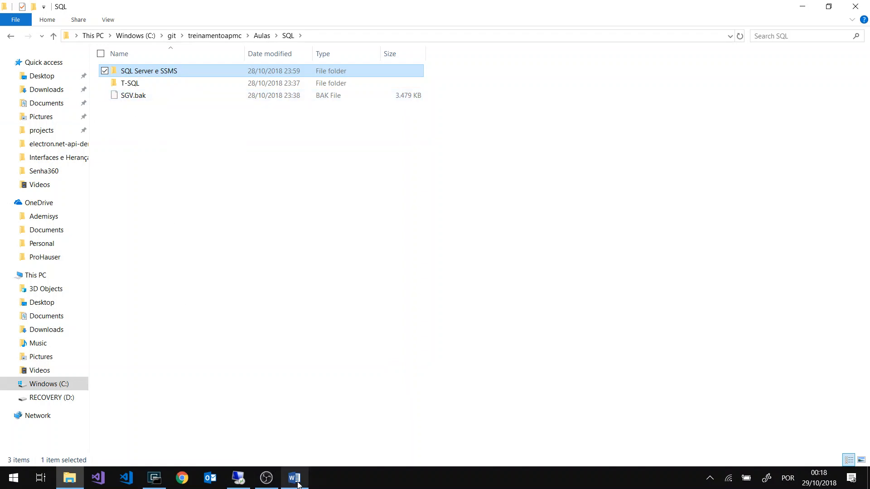
{"action": "left_click", "coordinate": [239, 477]}
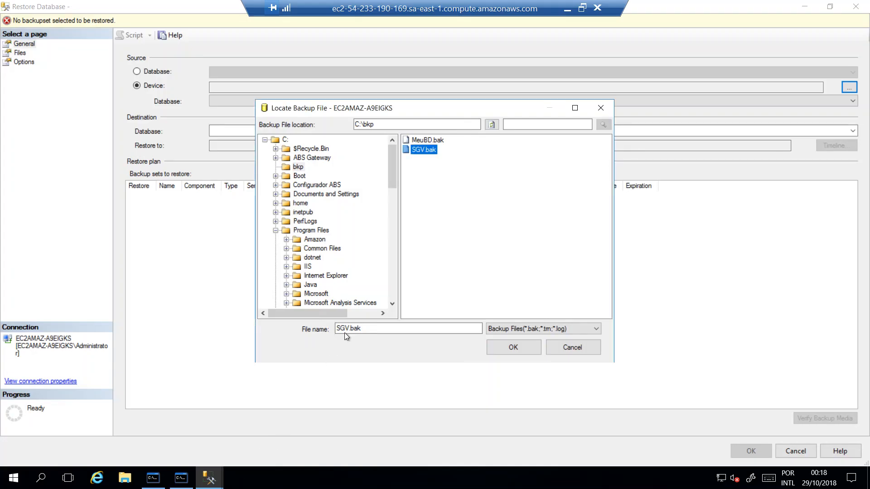
Accept C:\bkp\SGV.bak as the restore source and restore it to a database named SGV
{"action": "left_click", "coordinate": [515, 350]}
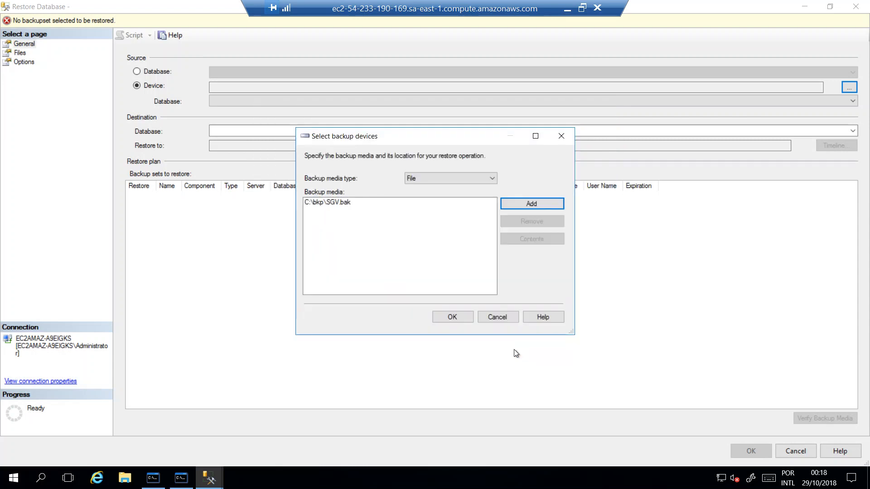
{"action": "left_click", "coordinate": [453, 317]}
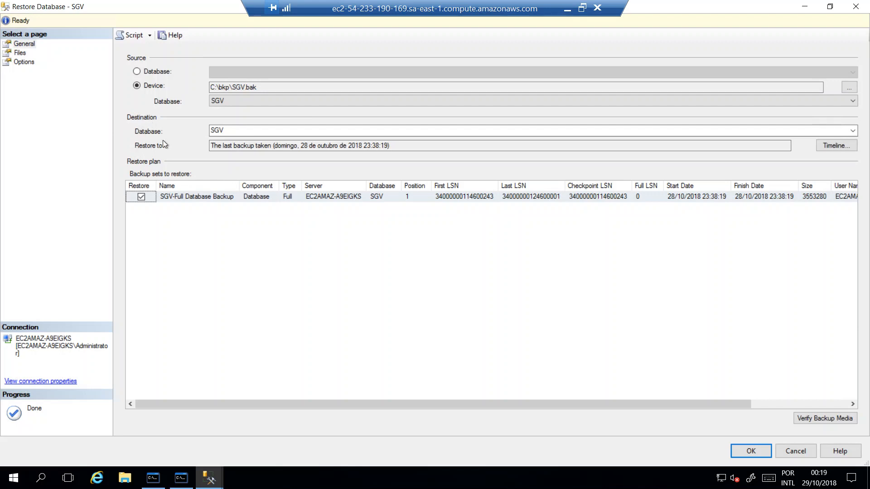
{"action": "double_click", "coordinate": [217, 130]}
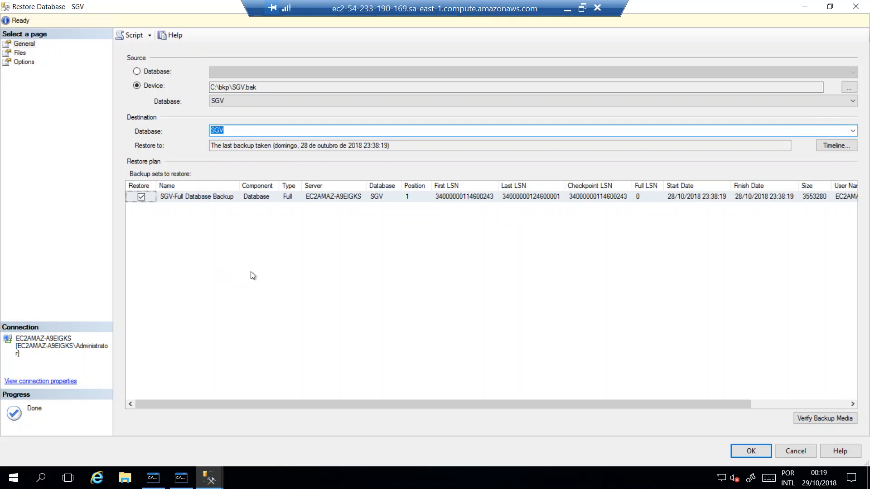
{"action": "type", "text": "xbfgkkj"}
{"action": "key", "text": "BackSpace"}
{"action": "key", "text": "BackSpace"}
{"action": "key", "text": "BackSpace"}
{"action": "key", "text": "BackSpace"}
{"action": "key", "text": "BackSpace"}
{"action": "key", "text": "BackSpace"}
{"action": "key", "text": "BackSpace"}
{"action": "type", "text": "SG"}
{"action": "left_click", "coordinate": [752, 452]}
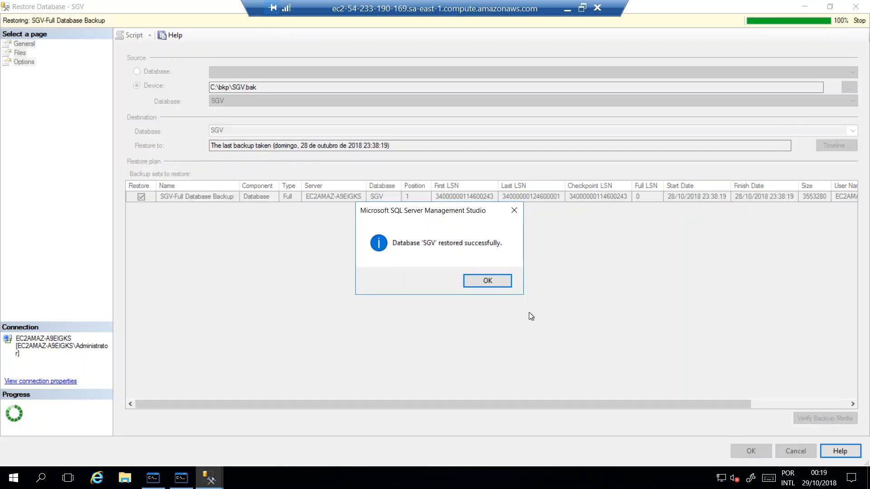
{"action": "left_click", "coordinate": [487, 280]}
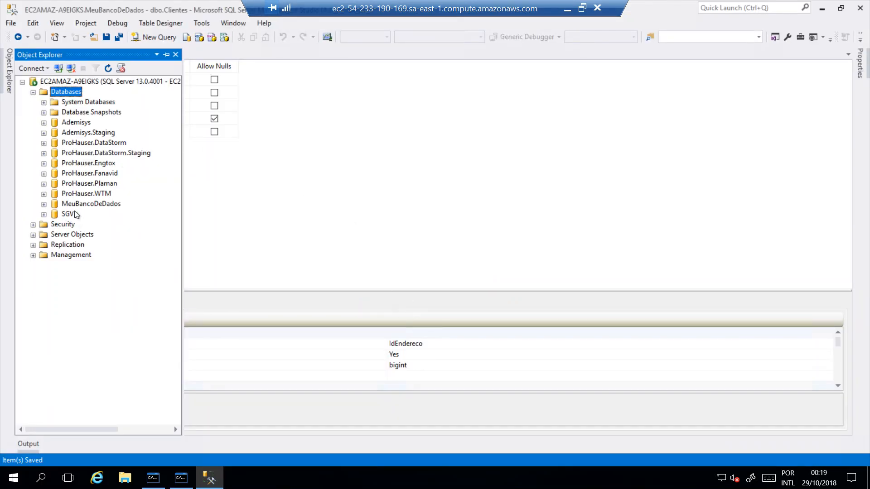
Delete the MeuBancoDeDados database, with its existing connections closed
{"action": "right_click", "coordinate": [88, 204]}
{"action": "left_click", "coordinate": [121, 340]}
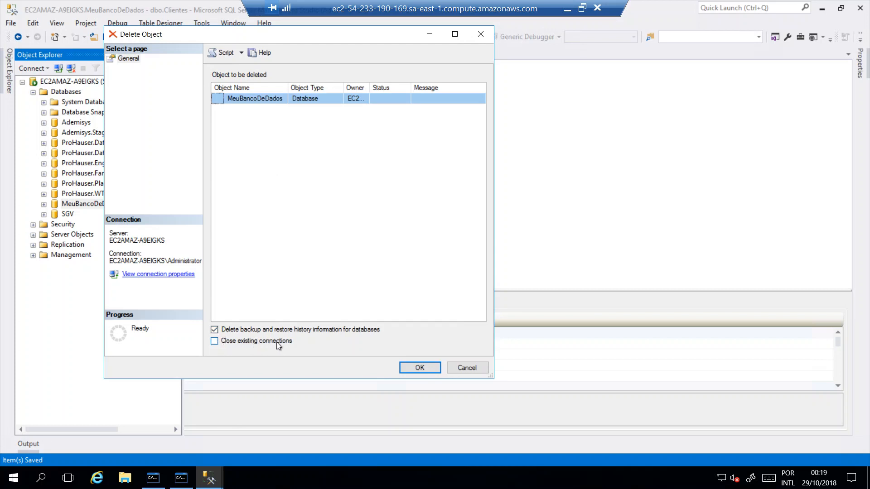
{"action": "left_click", "coordinate": [214, 341]}
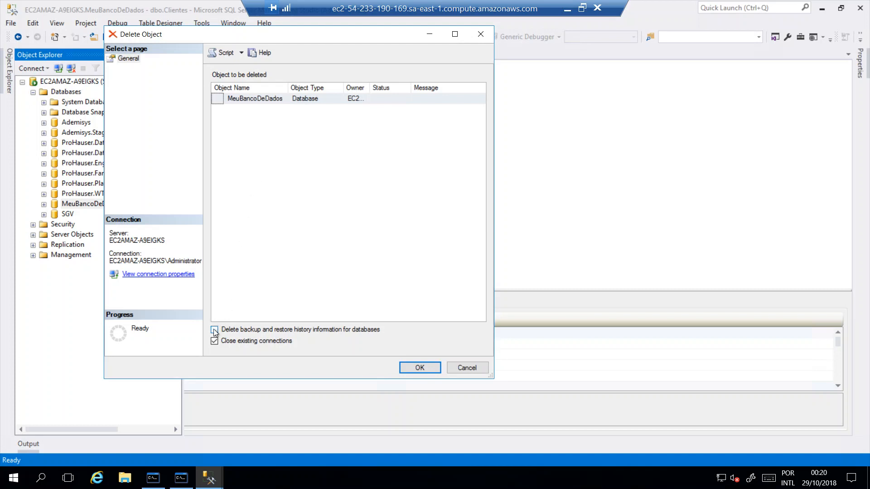
{"action": "left_click", "coordinate": [240, 330]}
{"action": "left_click", "coordinate": [423, 367]}
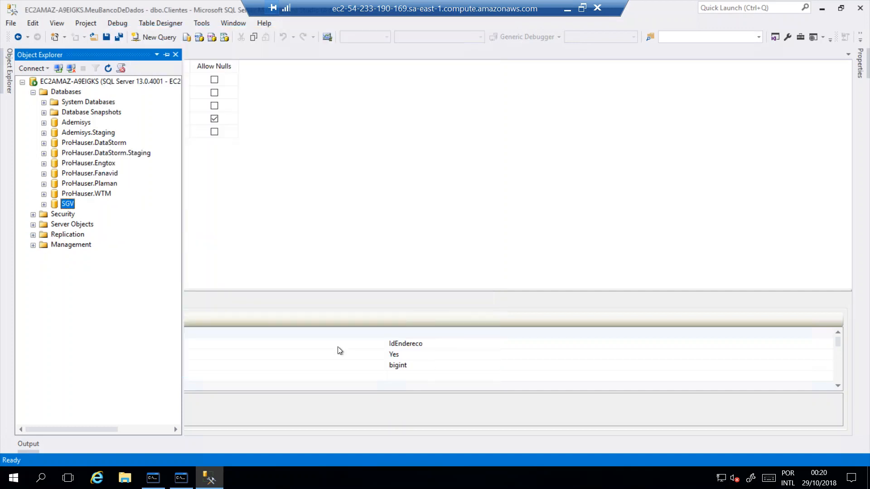
View the top 1000 rows of the dbo.Produtos table in the SGV database, then close the query
{"action": "left_click", "coordinate": [44, 204]}
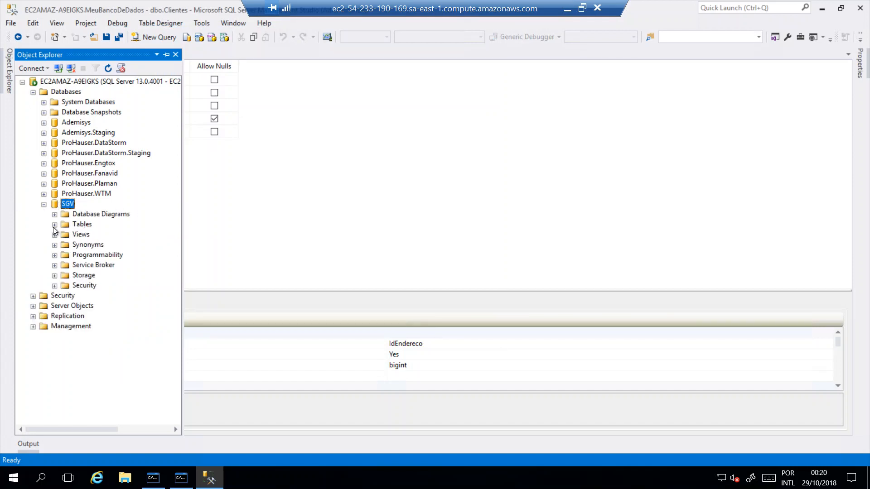
{"action": "left_click", "coordinate": [54, 224]}
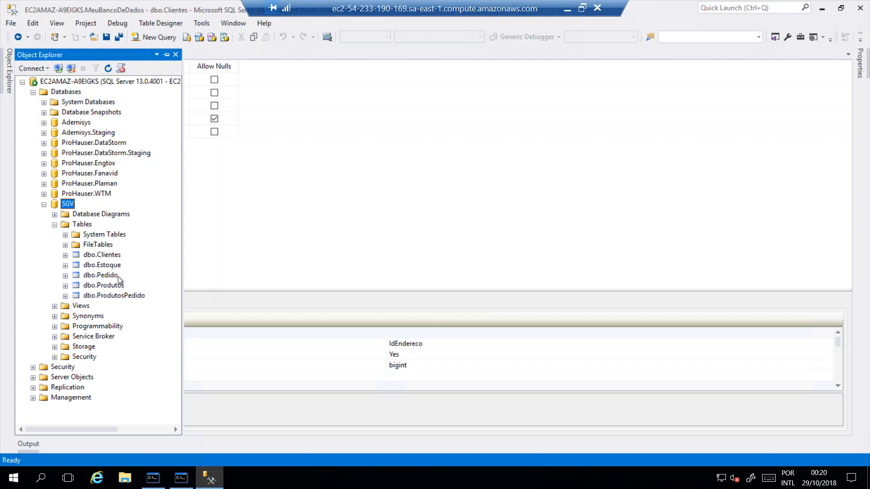
{"action": "left_click", "coordinate": [105, 286]}
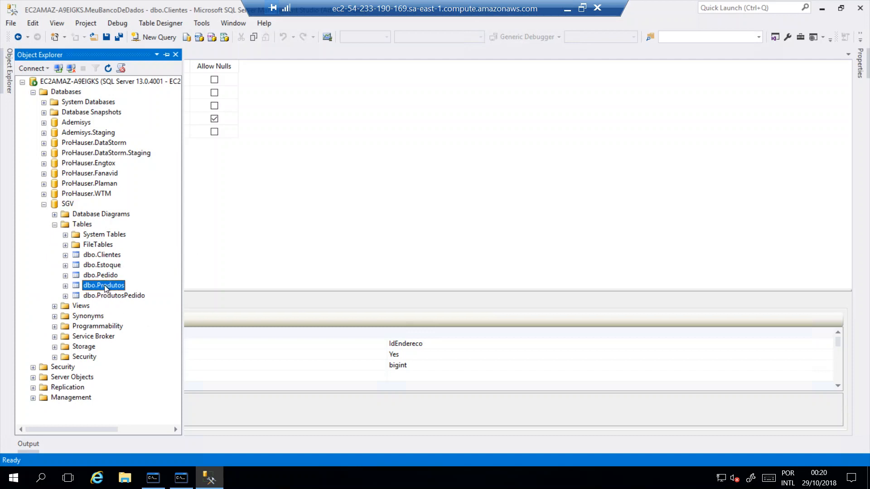
{"action": "right_click", "coordinate": [105, 288]}
{"action": "left_click", "coordinate": [162, 226]}
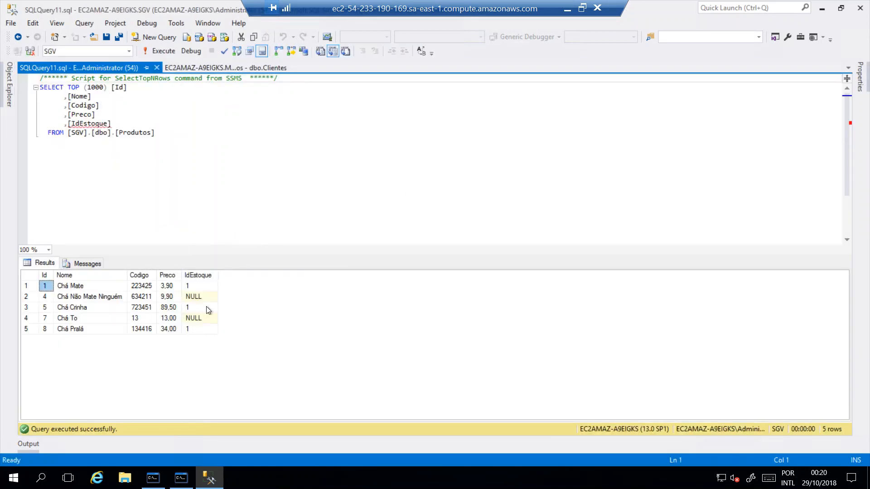
{"action": "left_click", "coordinate": [156, 67]}
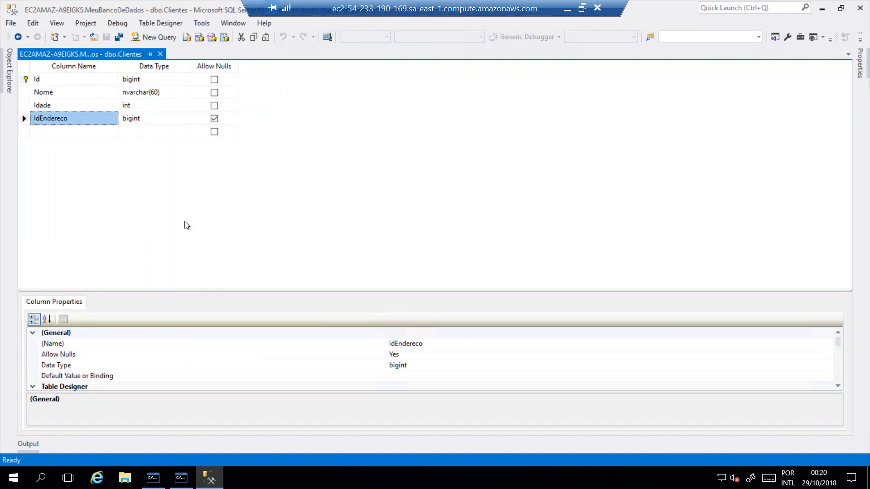
Switch to the Word guide, review its section on restoring a backup, and return to the document's beginning
{"action": "left_click", "coordinate": [567, 9]}
{"action": "left_click", "coordinate": [294, 478]}
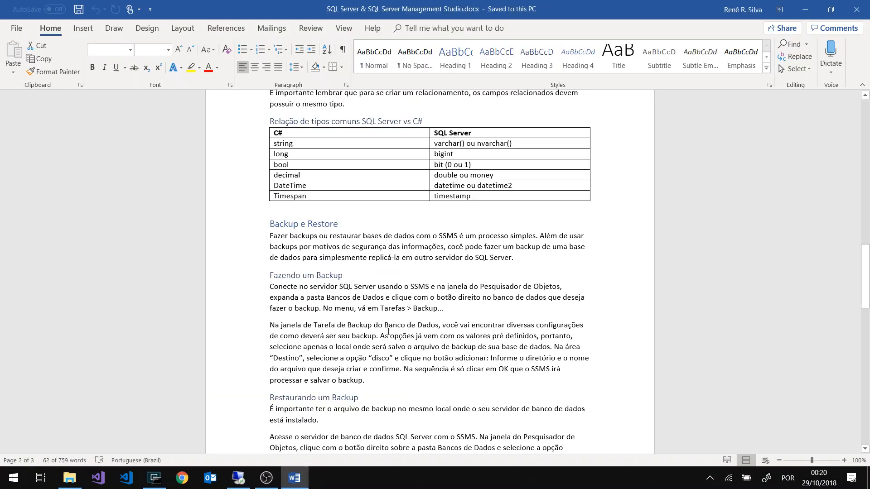
{"action": "scroll", "coordinate": [387, 319], "scroll_direction": "down", "scroll_amount": 5}
{"action": "scroll", "coordinate": [390, 298], "scroll_direction": "down", "scroll_amount": 3}
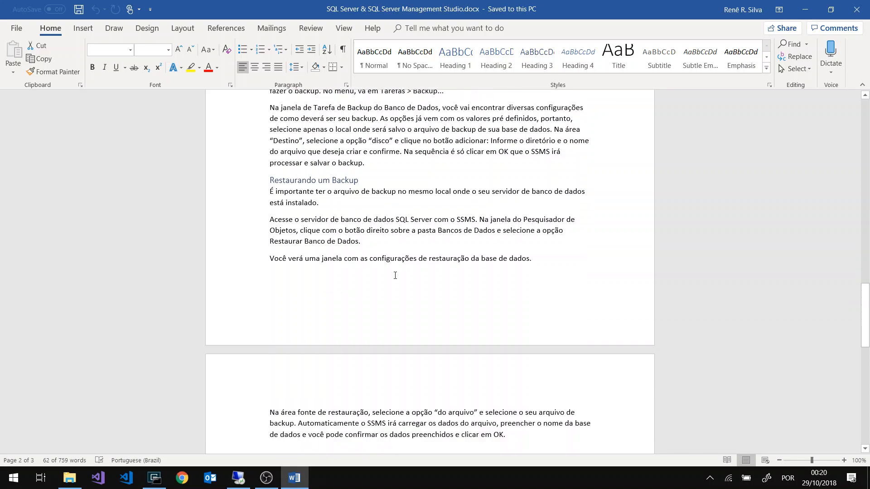
{"action": "scroll", "coordinate": [313, 212], "scroll_direction": "down", "scroll_amount": 7}
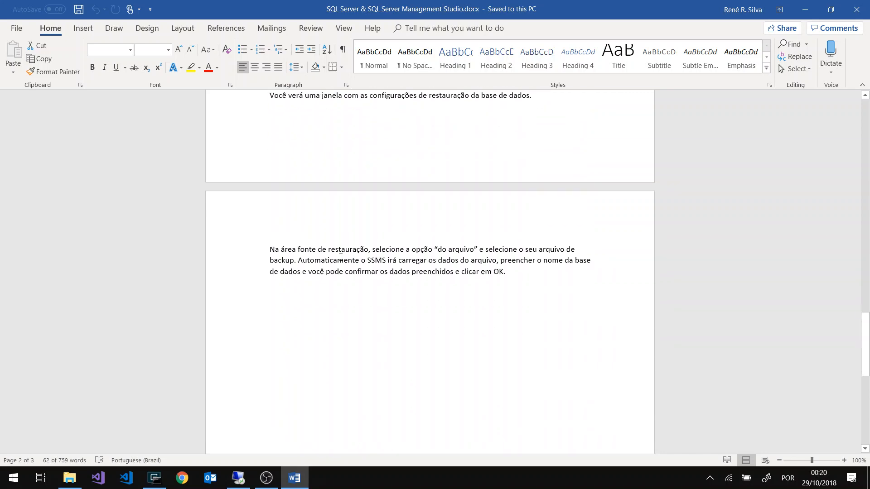
{"action": "scroll", "coordinate": [339, 254], "scroll_direction": "up", "scroll_amount": 16}
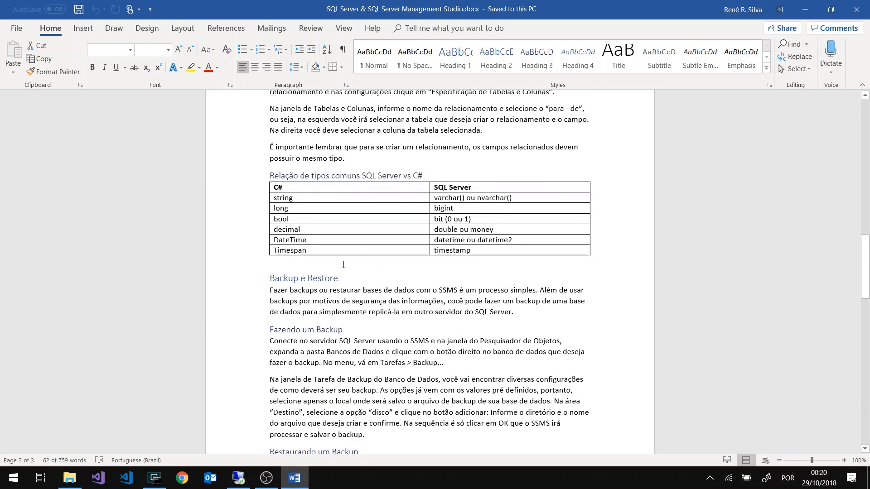
{"action": "scroll", "coordinate": [343, 264], "scroll_direction": "up", "scroll_amount": 15}
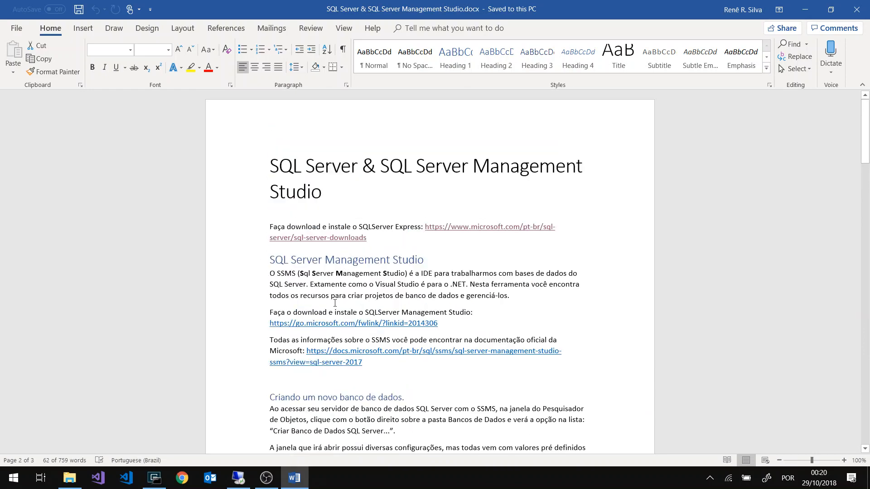
Return to the remote Management Studio session, close the Clientes table design and show Object Explorer
{"action": "left_click", "coordinate": [238, 478]}
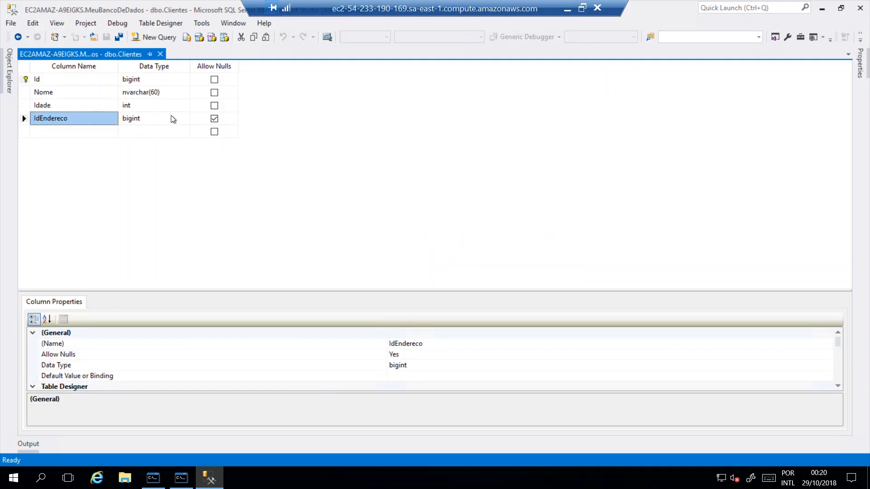
{"action": "left_click", "coordinate": [160, 55]}
{"action": "left_click", "coordinate": [9, 70]}
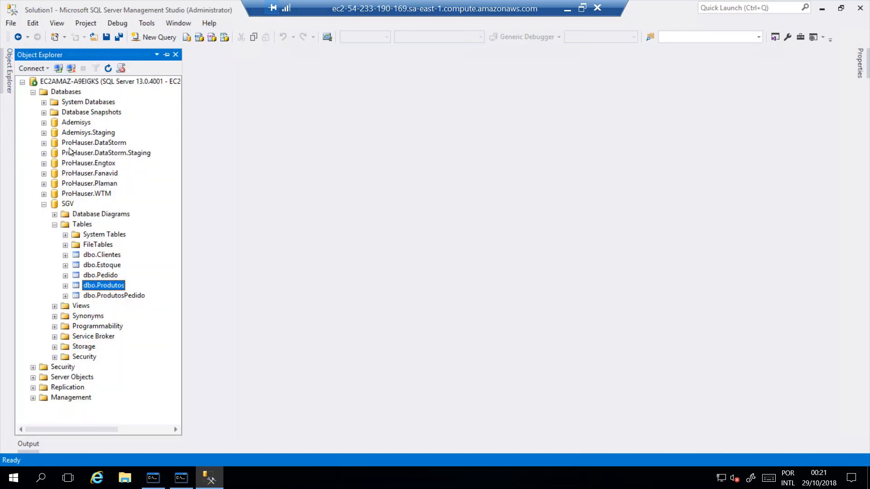
Browse the Databases folder down to SGV's tables and look at the options for creating a new table
{"action": "left_click", "coordinate": [33, 92]}
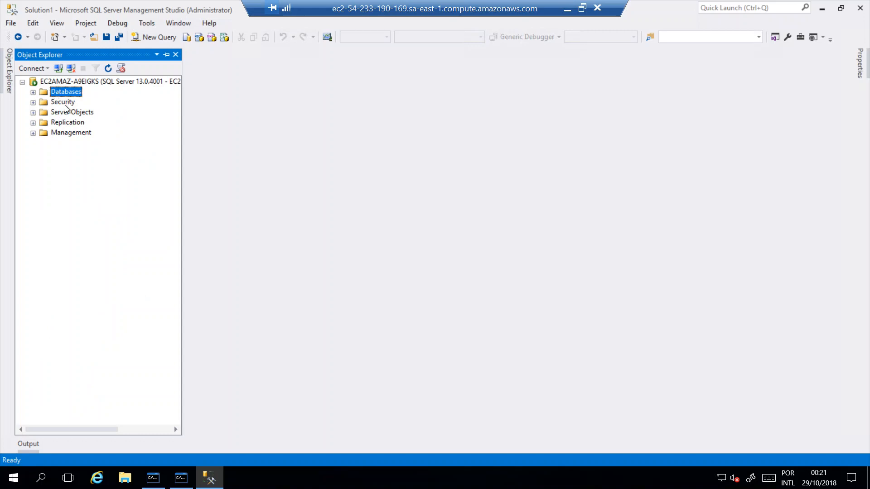
{"action": "left_click", "coordinate": [32, 92]}
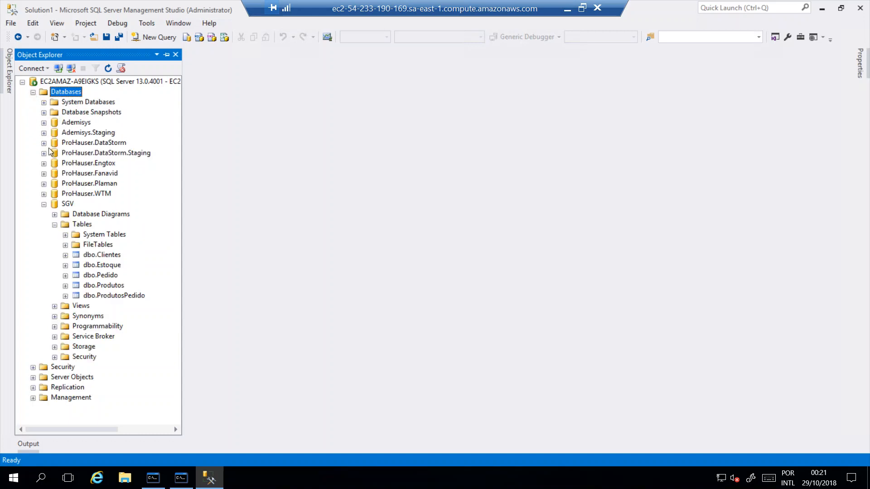
{"action": "left_click", "coordinate": [44, 205]}
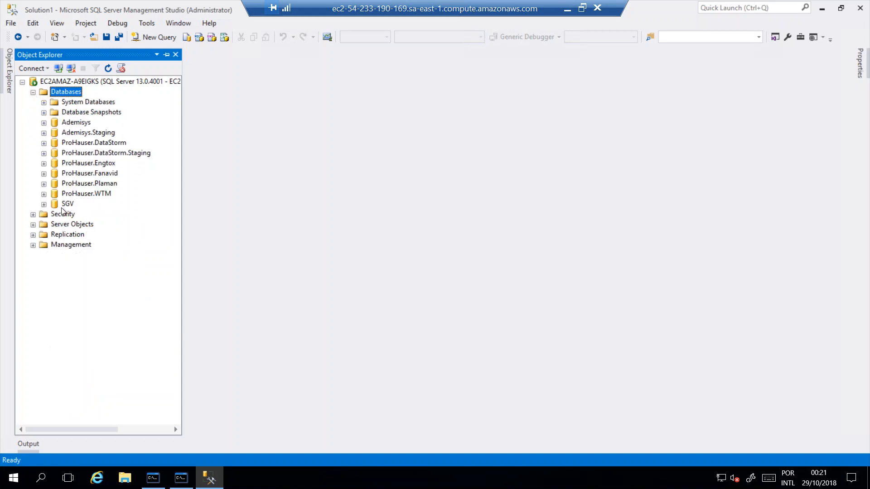
{"action": "left_click", "coordinate": [44, 205]}
{"action": "right_click", "coordinate": [72, 226]}
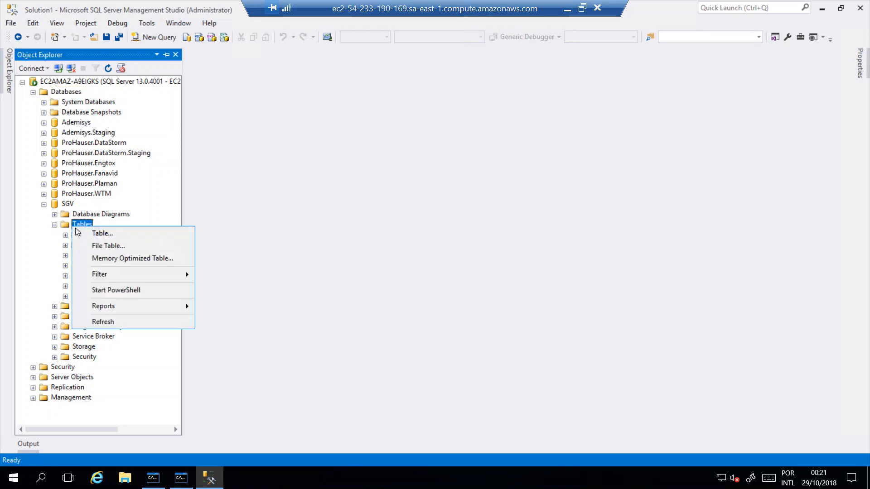
{"action": "left_click", "coordinate": [100, 234]}
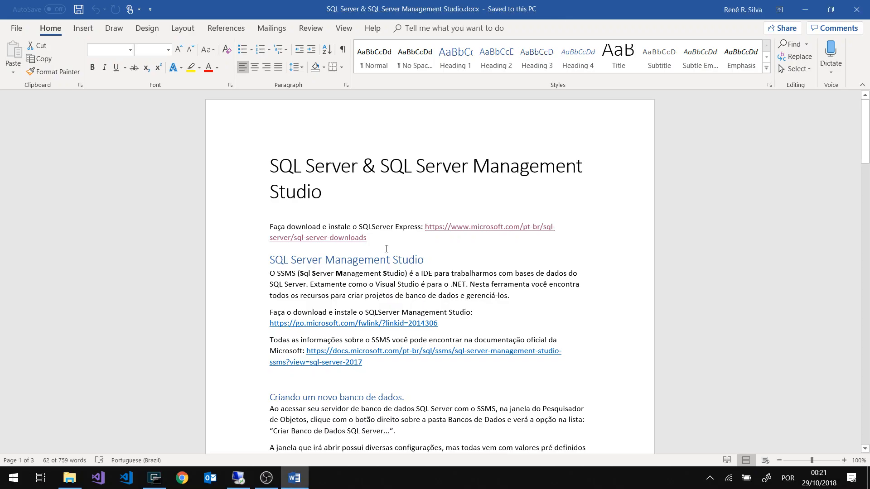
Skim the Word guide from the foreign key section through type mapping to Backup e Restore
{"action": "scroll", "coordinate": [386, 249], "scroll_direction": "down", "scroll_amount": 15}
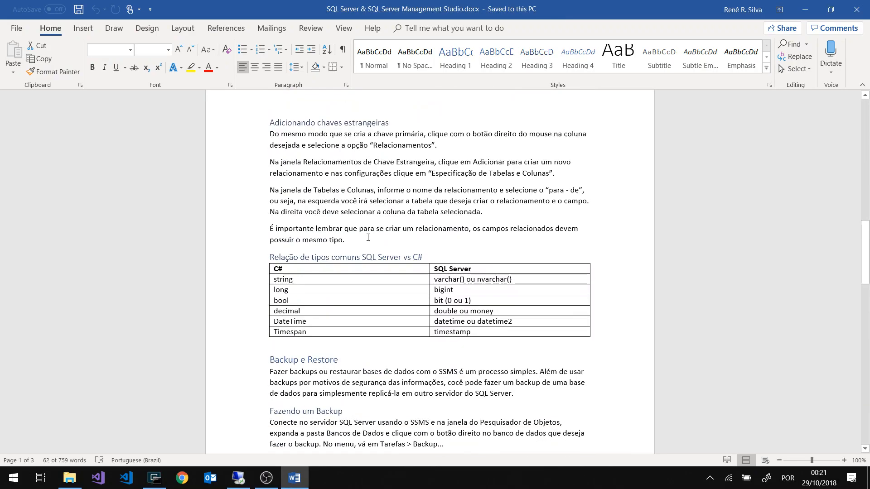
{"action": "scroll", "coordinate": [389, 292], "scroll_direction": "down", "scroll_amount": 2}
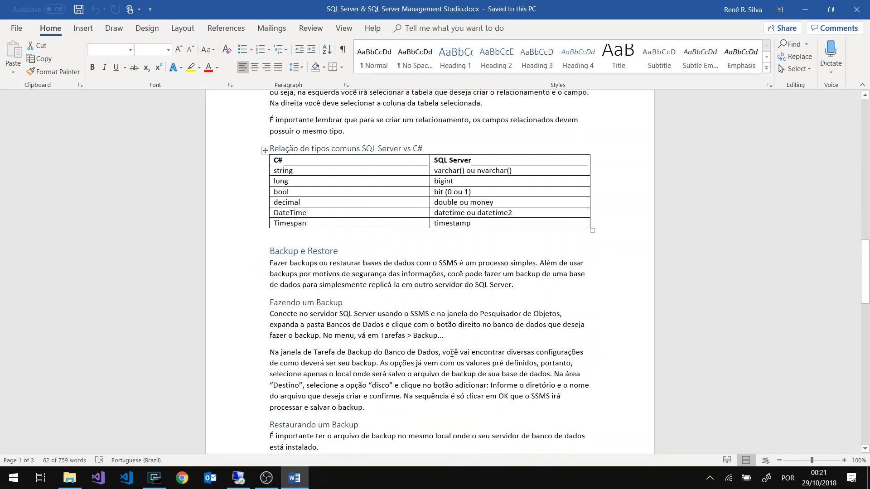
{"action": "scroll", "coordinate": [452, 353], "scroll_direction": "down", "scroll_amount": 2}
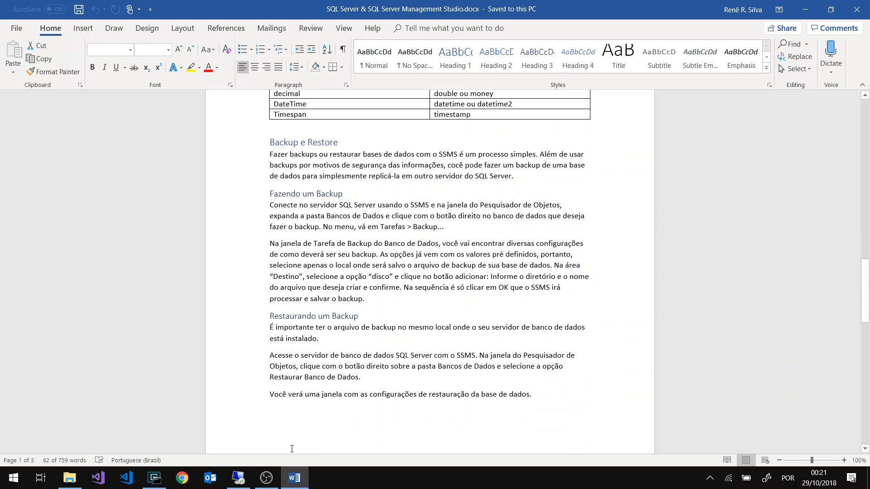
{"action": "left_click", "coordinate": [267, 478]}
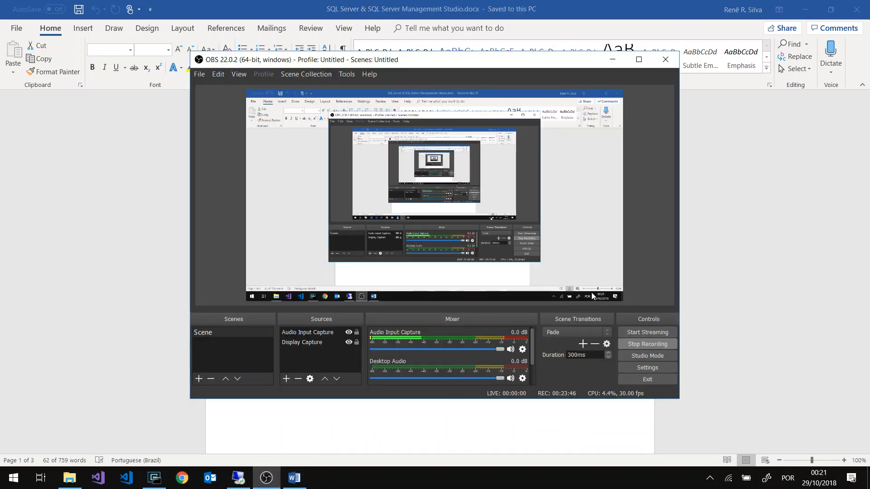